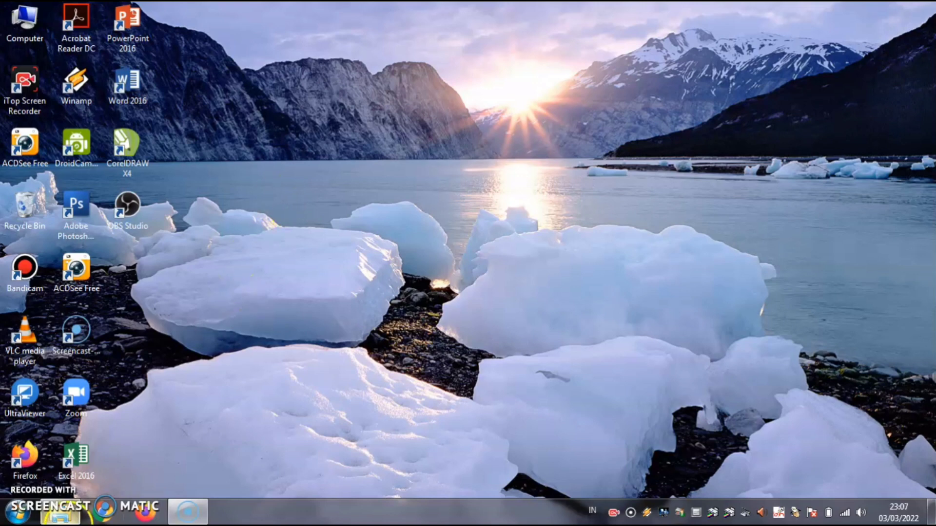
# Open the SATUAN PENDIDIKAN workbook from D:\APLIKASI\LAPORAN US in Explorer.
pyautogui.click(71, 517)
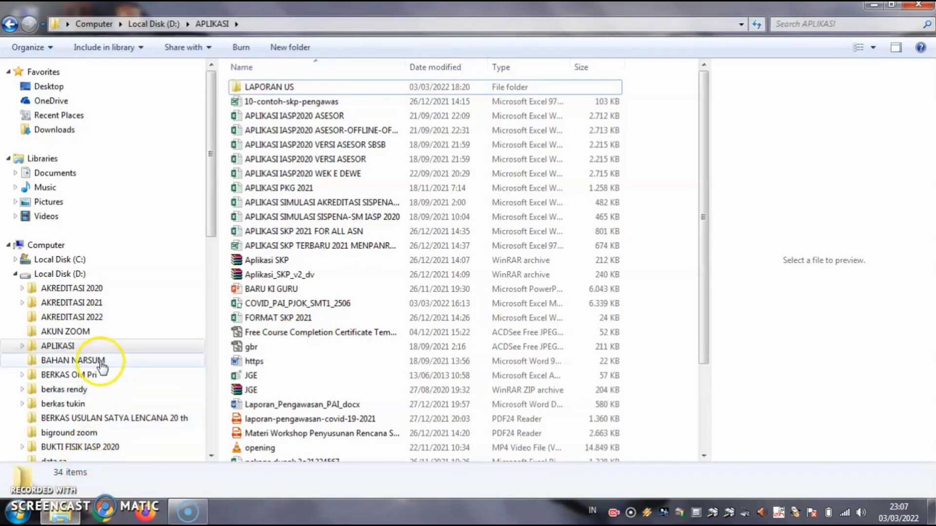
pyautogui.click(77, 347)
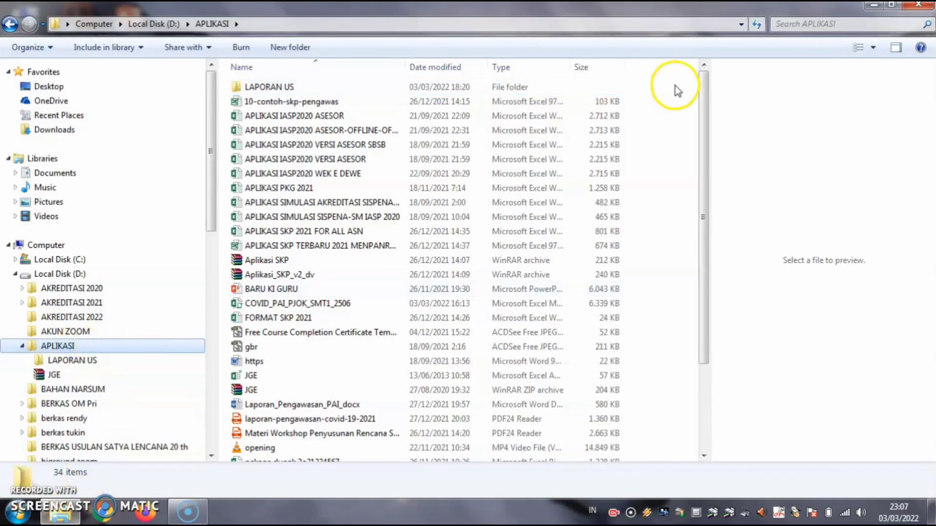
pyautogui.doubleClick(290, 88)
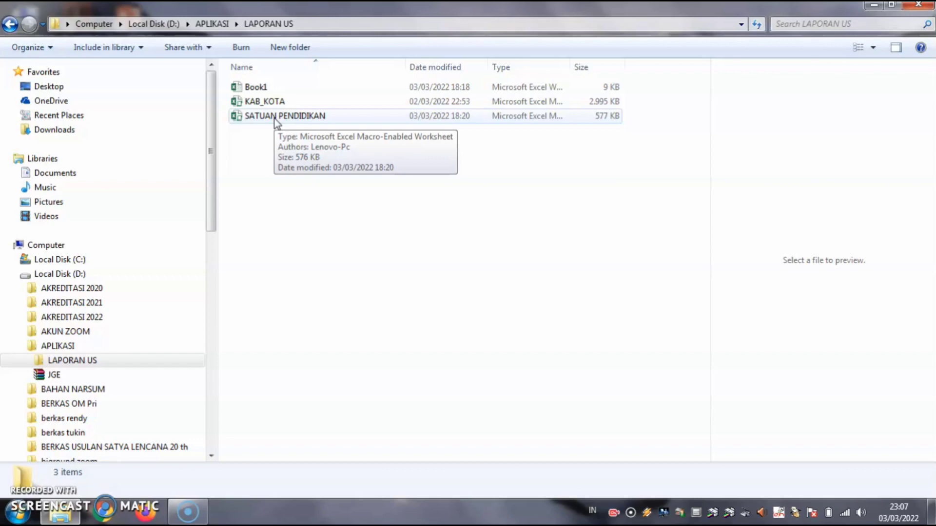
pyautogui.doubleClick(275, 117)
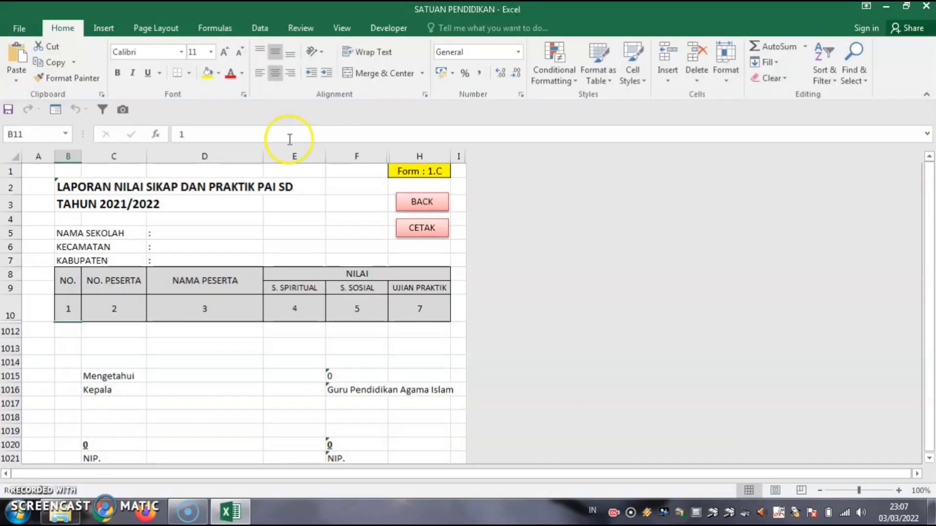
# Go back from the report to the APLIKASI OLAH NILAI menu and show the file Info page.
pyautogui.click(421, 202)
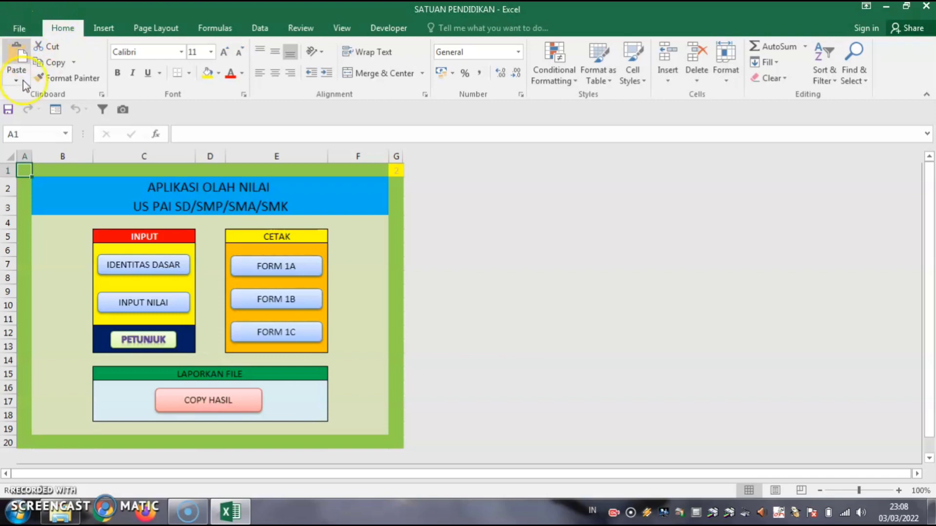
pyautogui.click(22, 28)
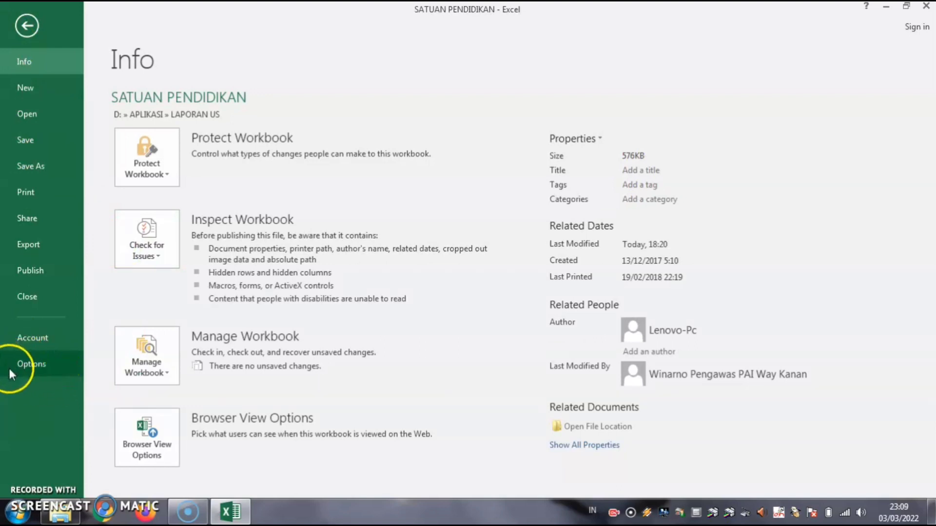
# Set Trust Center macro settings to Enable all macros and confirm both dialogs.
pyautogui.click(30, 364)
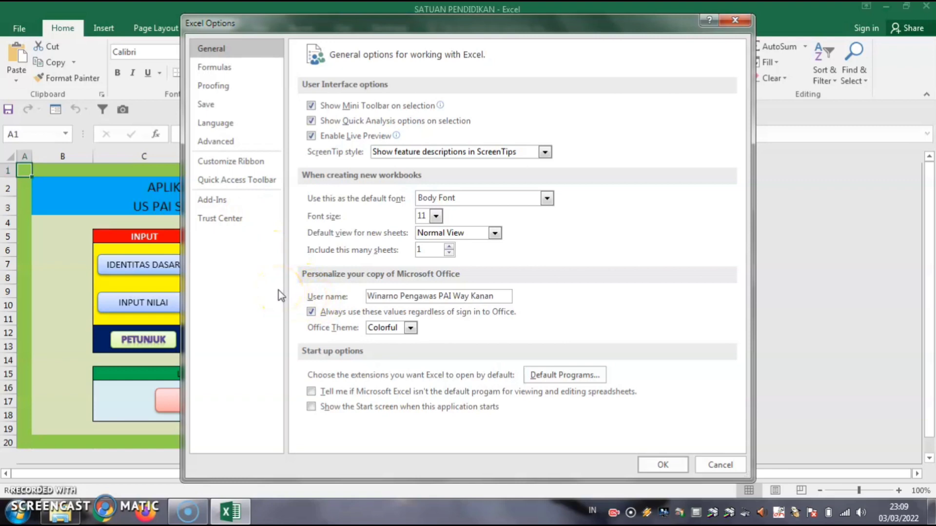
pyautogui.click(259, 286)
pyautogui.click(245, 293)
pyautogui.click(220, 220)
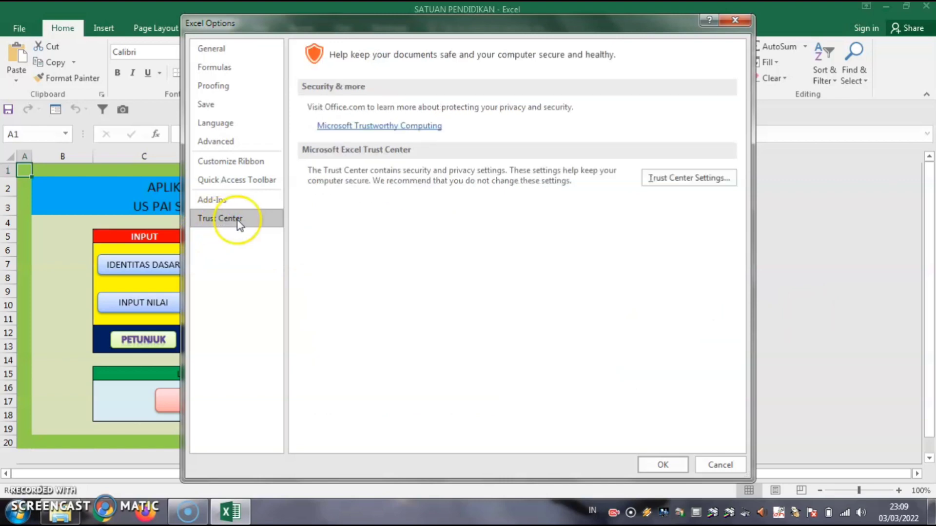
pyautogui.click(687, 180)
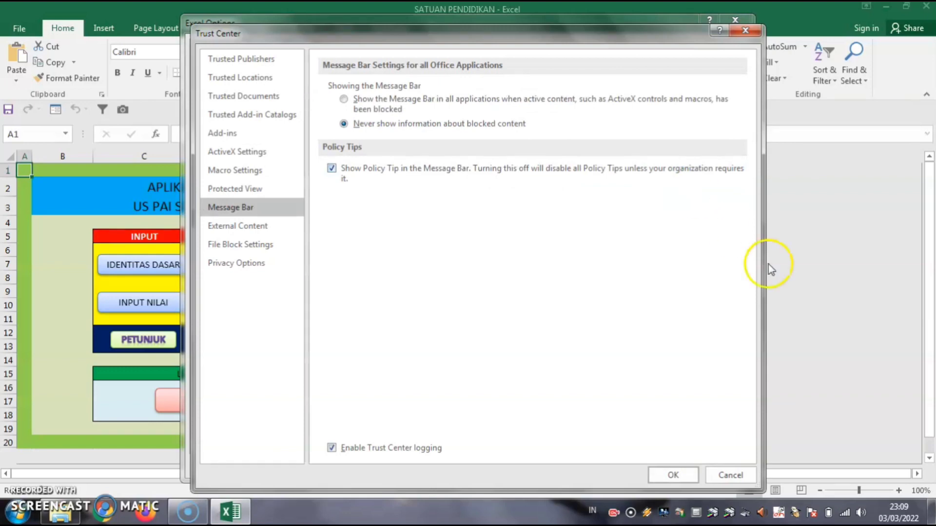
pyautogui.click(241, 171)
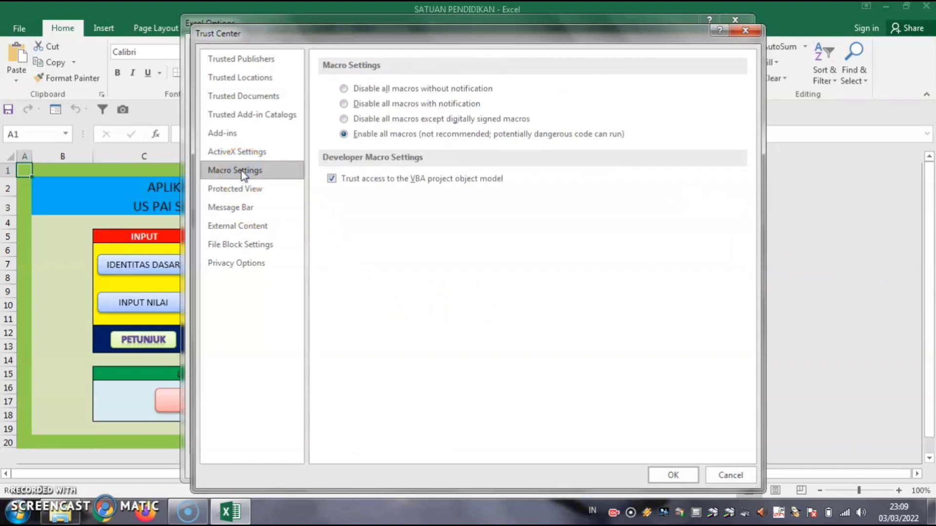
pyautogui.click(344, 134)
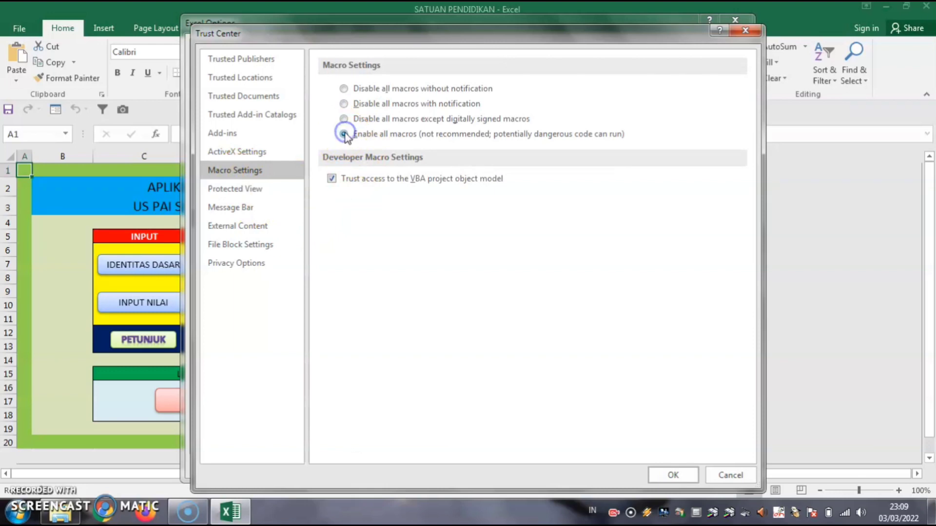
pyautogui.click(344, 88)
pyautogui.click(344, 135)
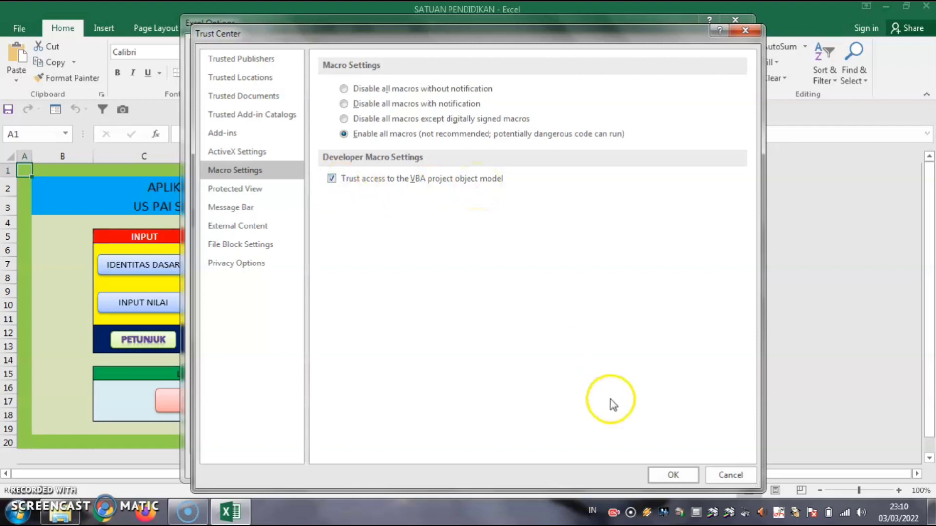
pyautogui.click(673, 475)
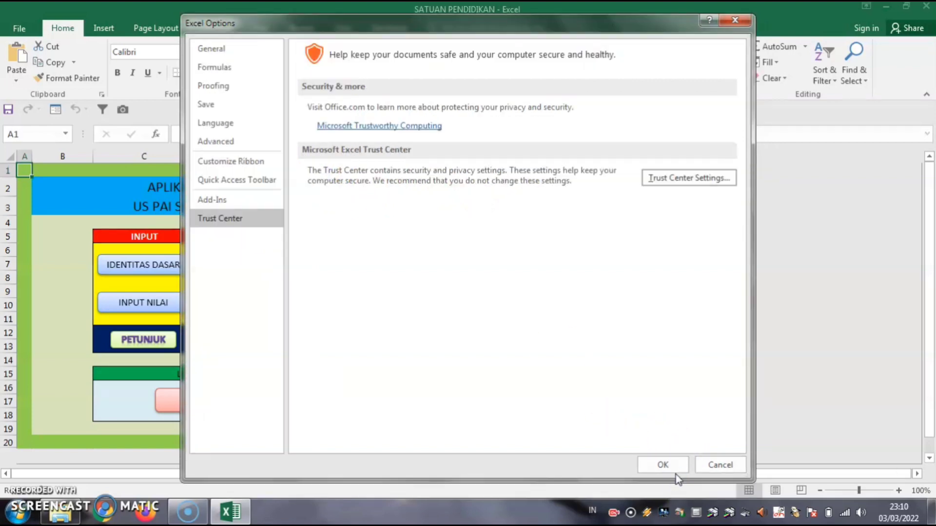
pyautogui.click(663, 465)
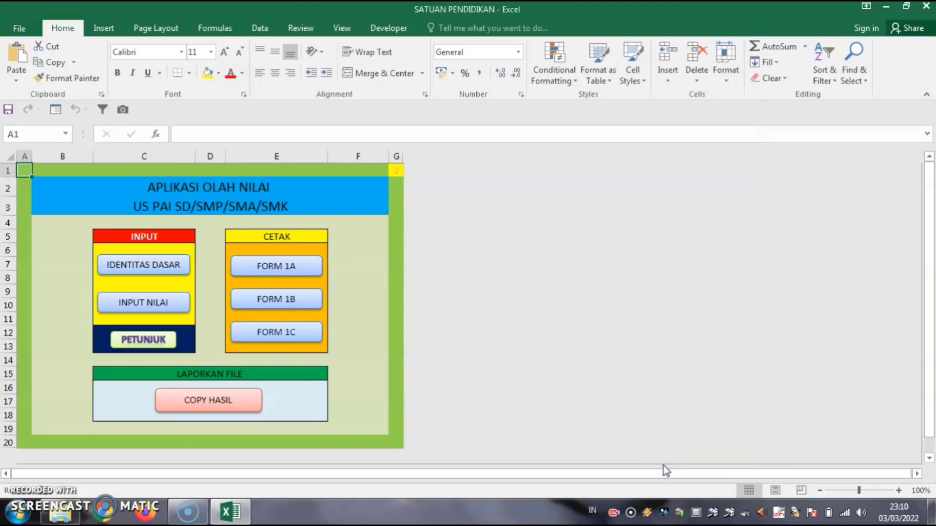
# Uncheck Protected View for internet files, unsafe locations and Outlook attachments in Trust Center.
pyautogui.click(22, 28)
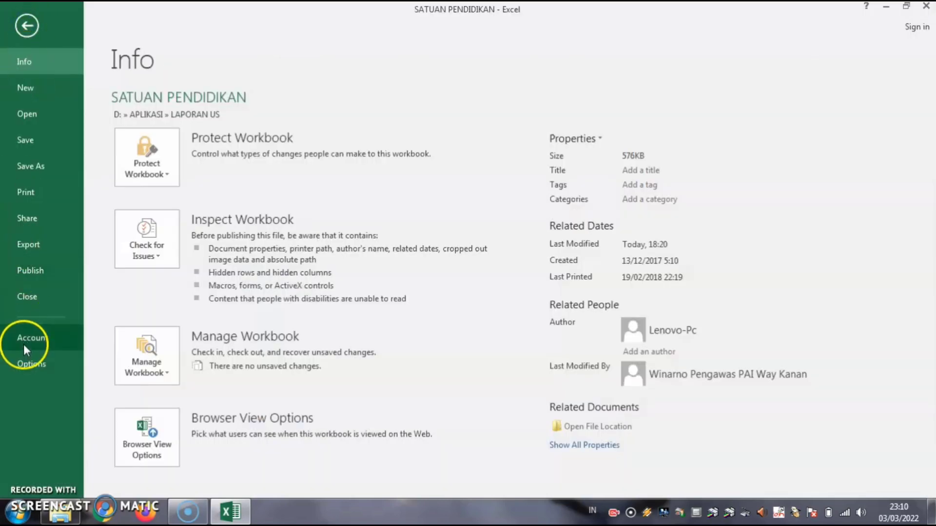
pyautogui.click(28, 363)
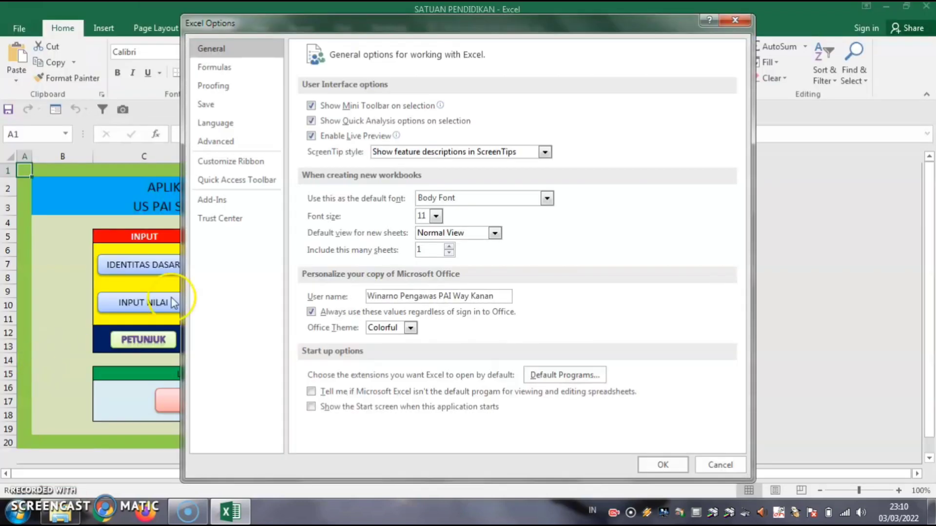
pyautogui.click(223, 221)
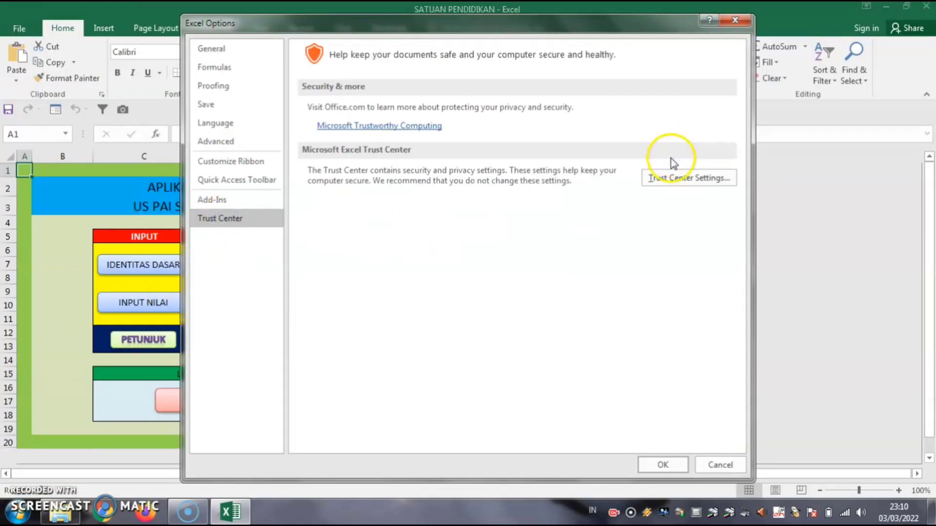
pyautogui.click(674, 179)
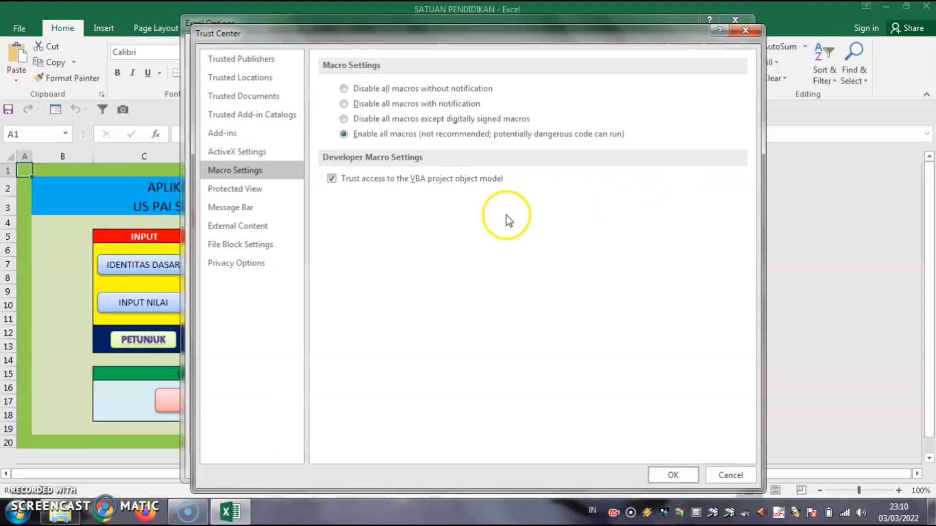
pyautogui.click(239, 190)
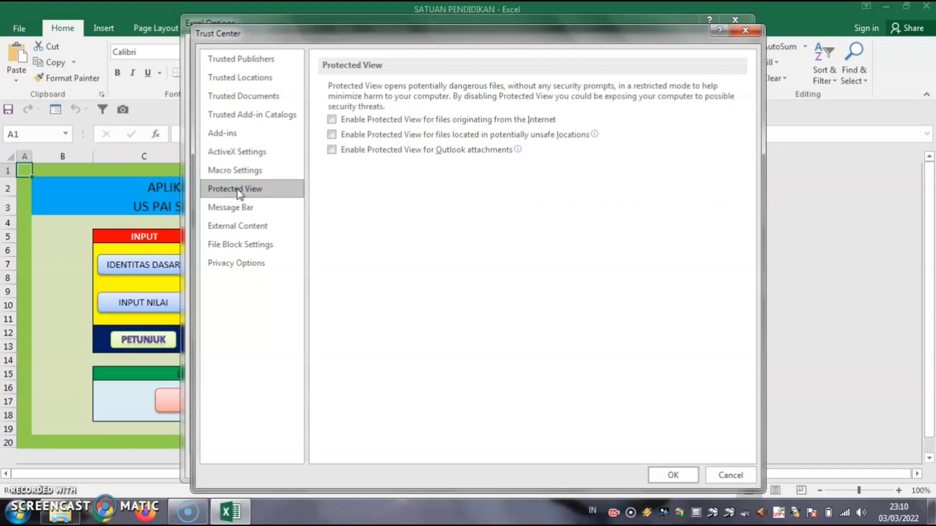
pyautogui.click(332, 119)
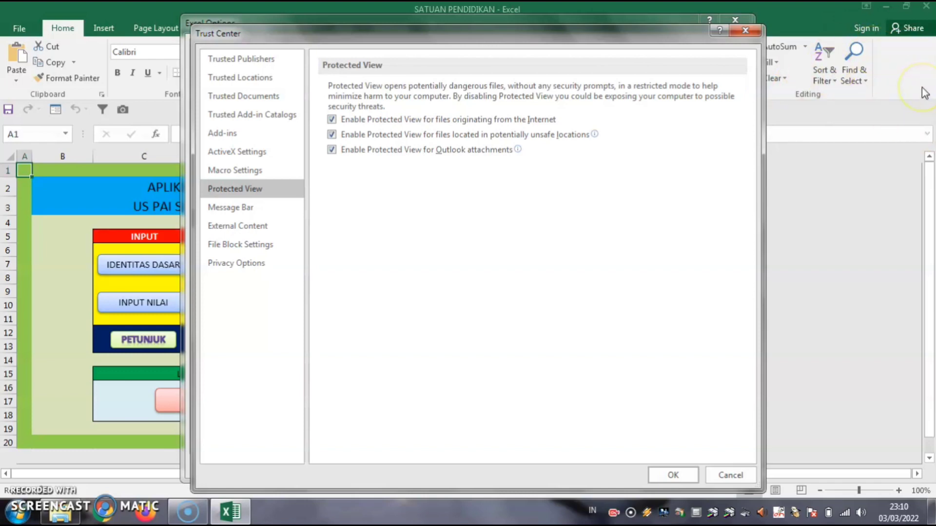
pyautogui.click(332, 119)
pyautogui.click(331, 134)
pyautogui.click(332, 149)
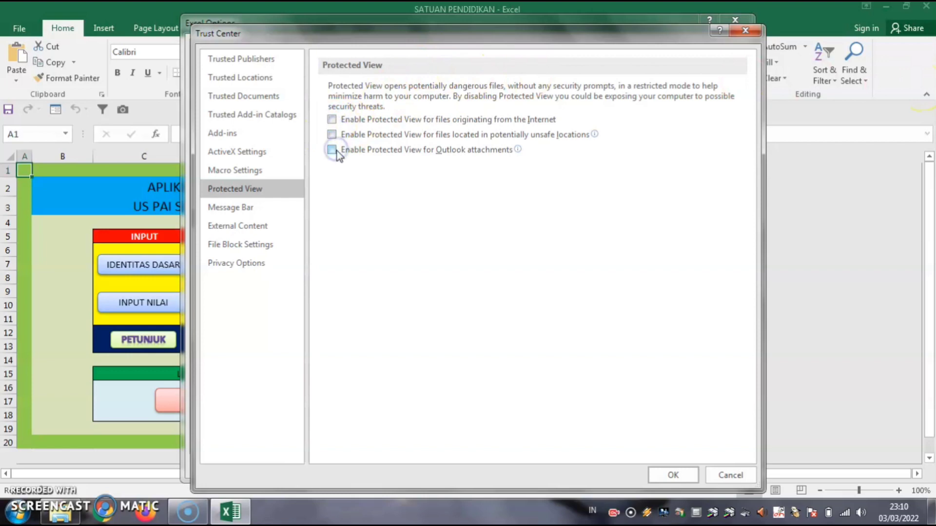
pyautogui.click(680, 476)
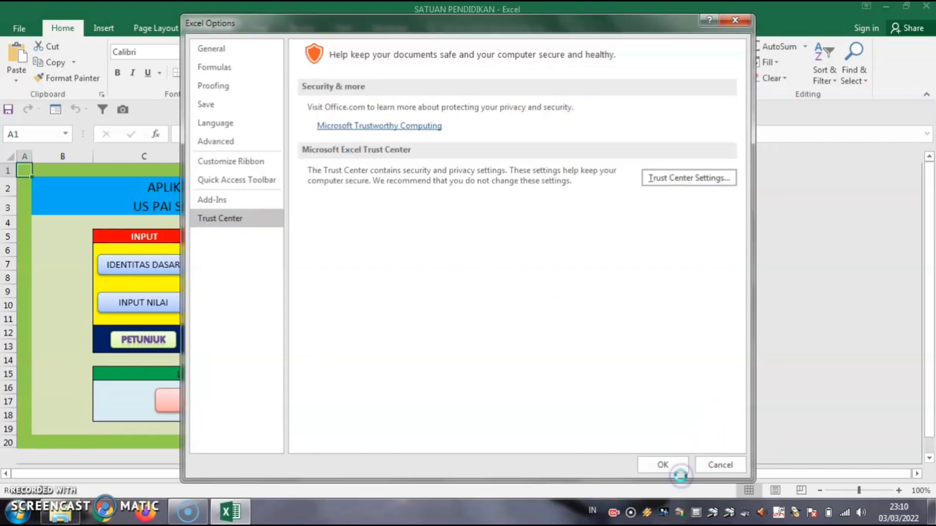
pyautogui.click(662, 463)
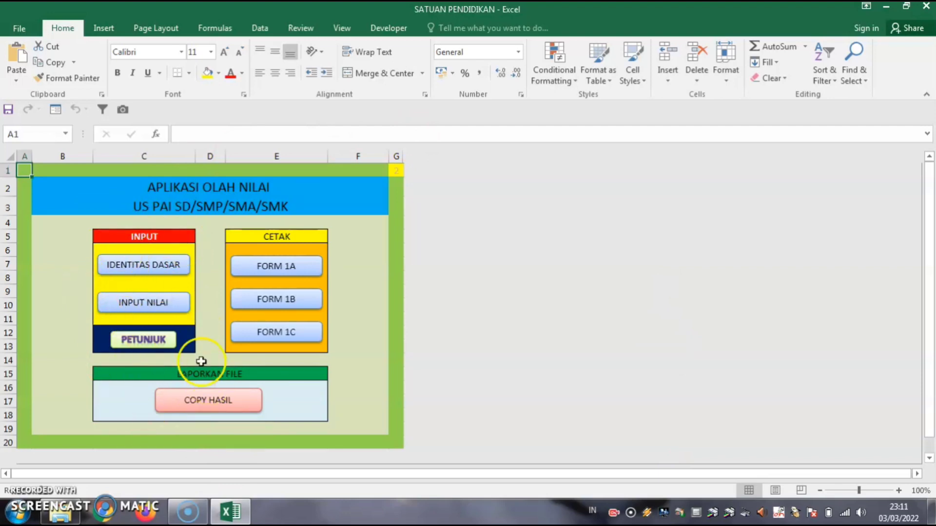
pyautogui.click(142, 340)
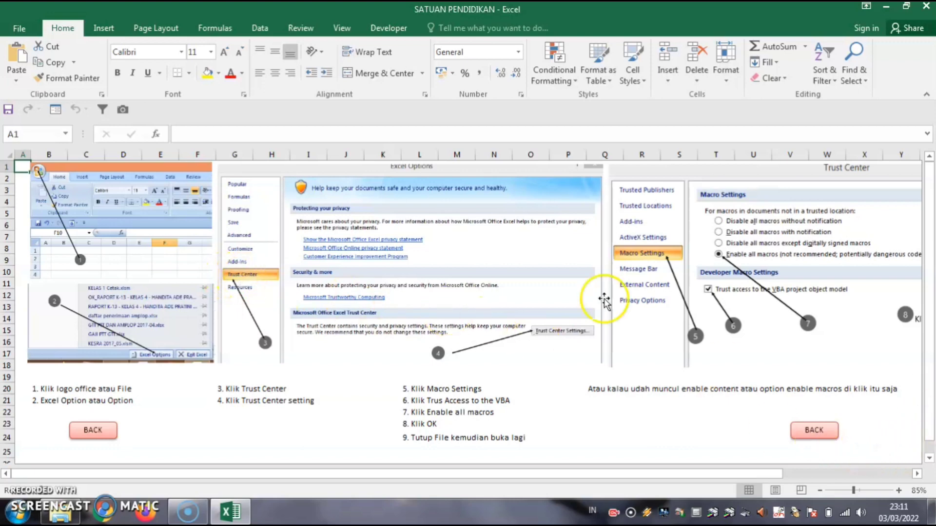
pyautogui.click(812, 431)
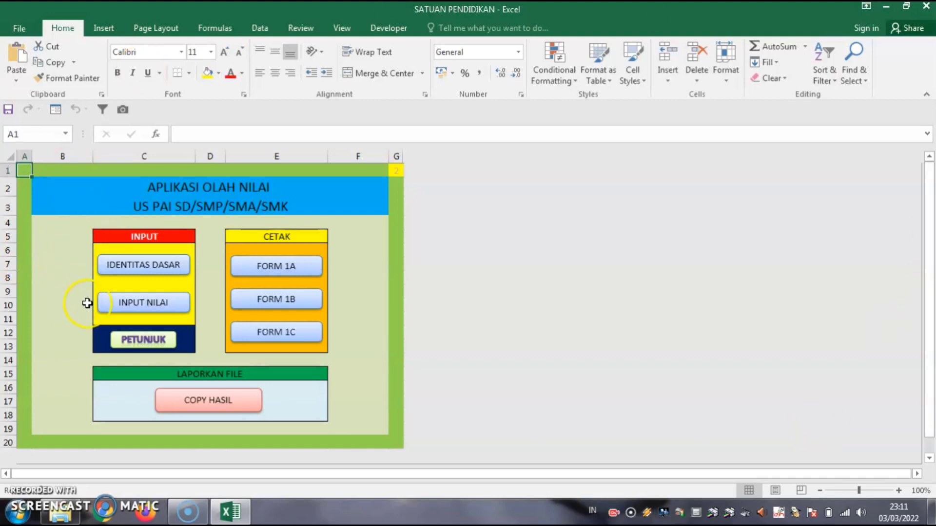
# Open the school identity sheet and keep SD as the JENJANG level.
pyautogui.click(144, 268)
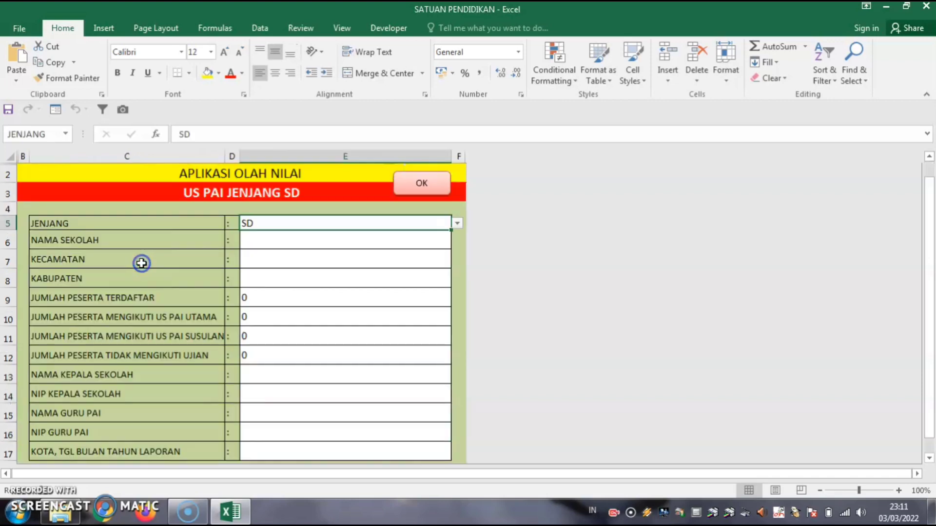
pyautogui.click(458, 225)
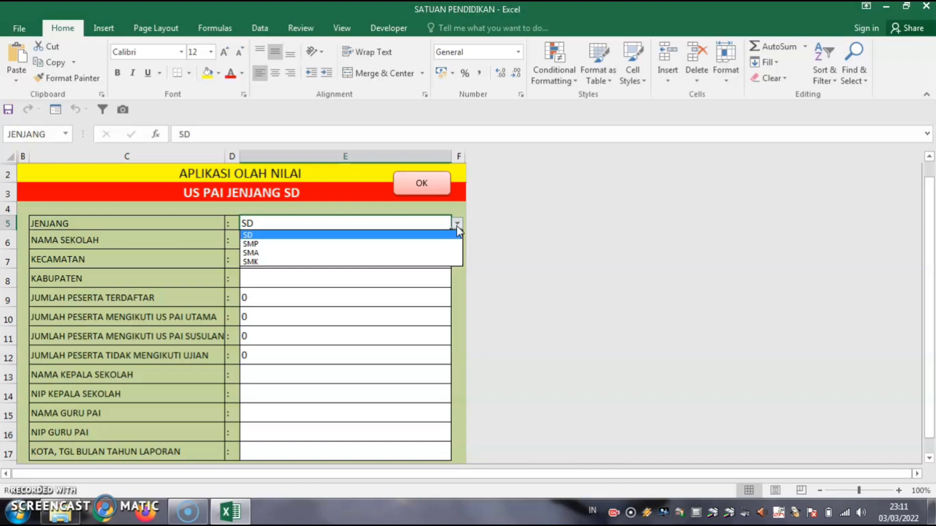
pyautogui.click(253, 235)
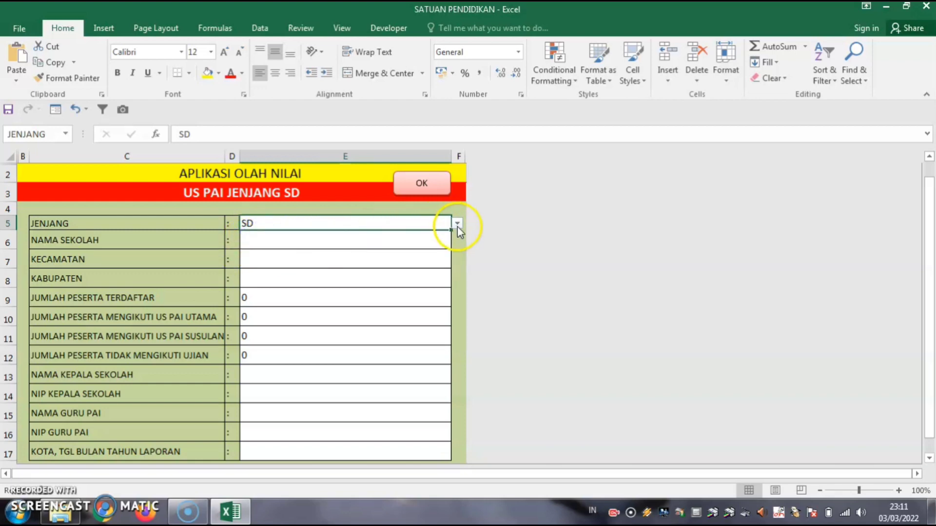
pyautogui.click(457, 224)
pyautogui.click(274, 236)
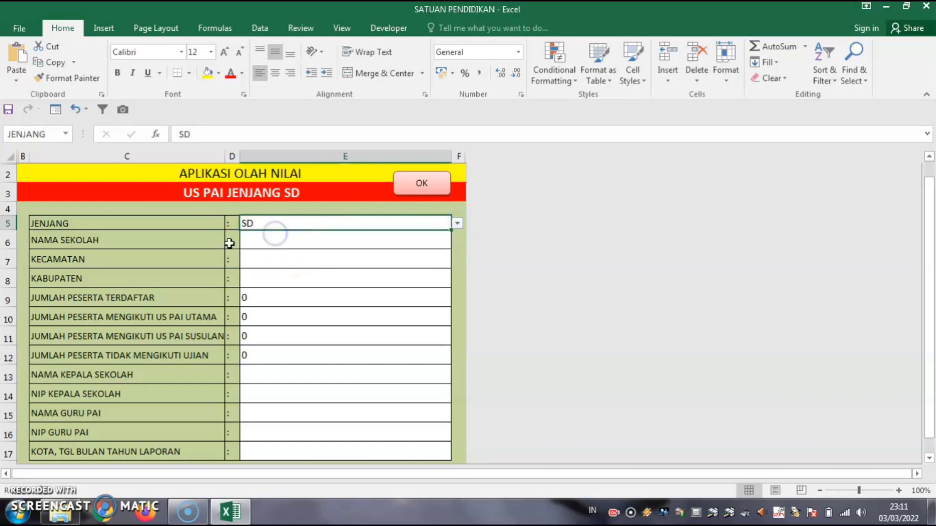
# Enter school name SDN 01 MAJU TERUS and Bandar Lampung as KECAMATAN and KABUPATEN.
pyautogui.click(268, 237)
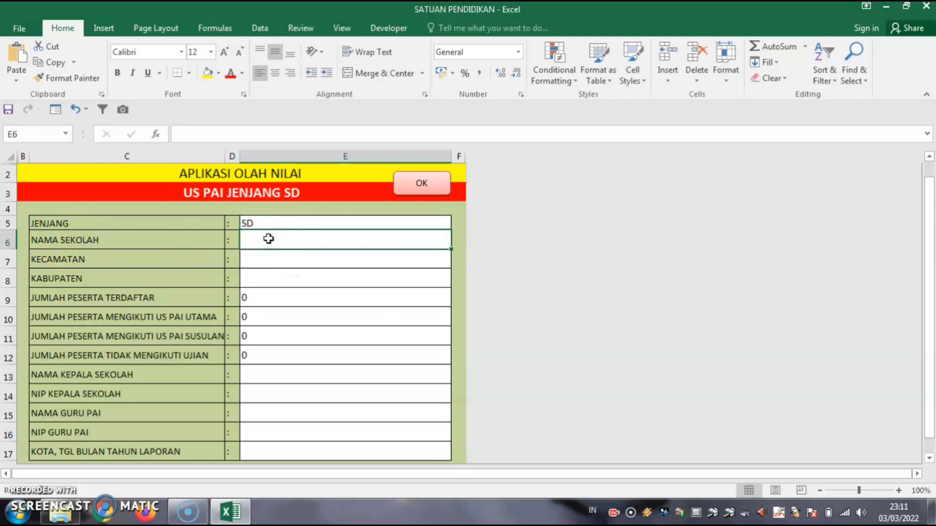
pyautogui.write('sd')
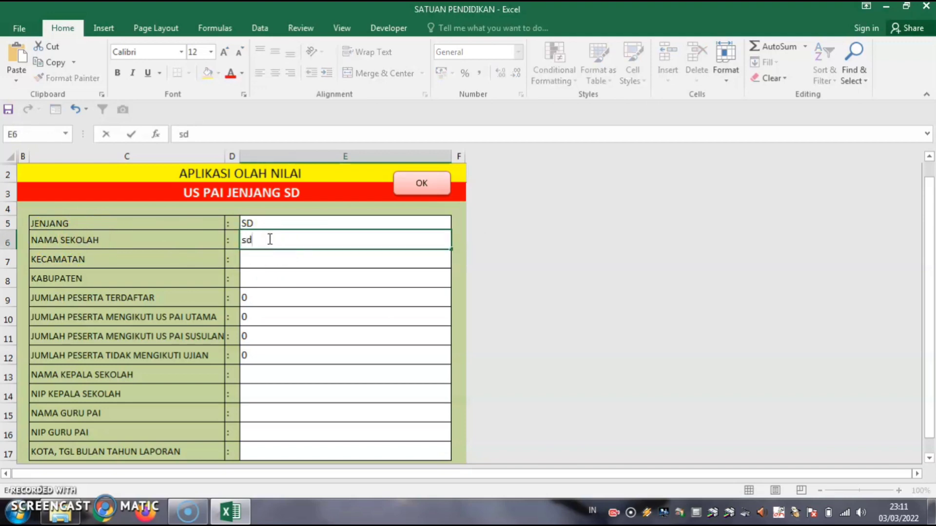
pyautogui.press('BackSpace')
pyautogui.press('BackSpace')
pyautogui.write('SDN 01 MAJU ')
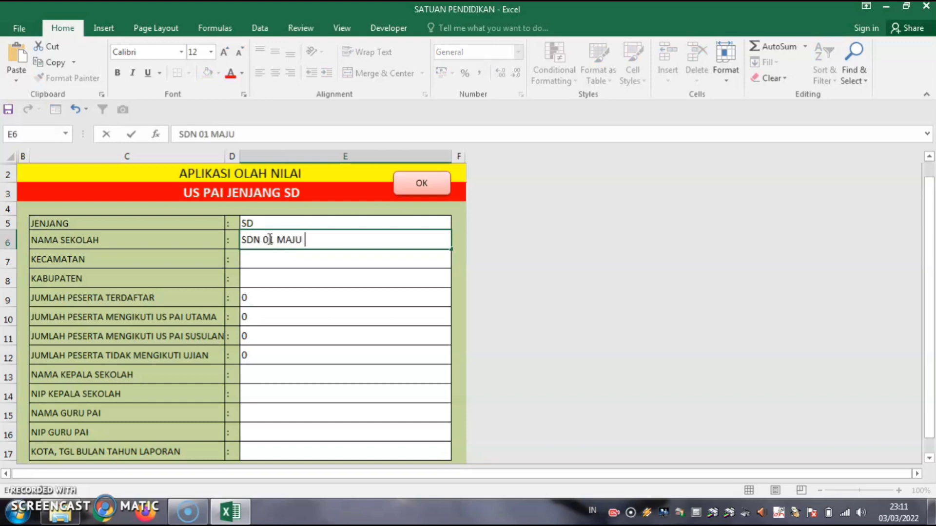
pyautogui.write('TERUS')
pyautogui.click(287, 263)
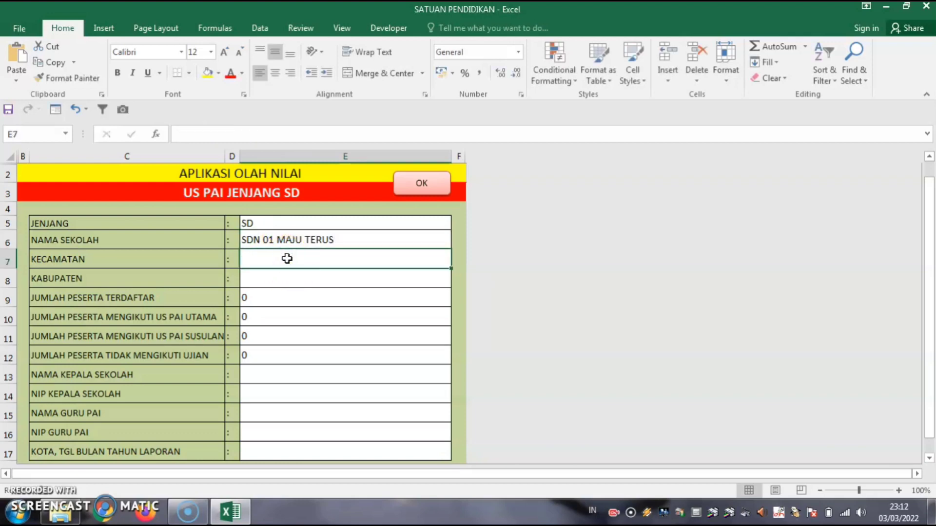
pyautogui.write('bAND')
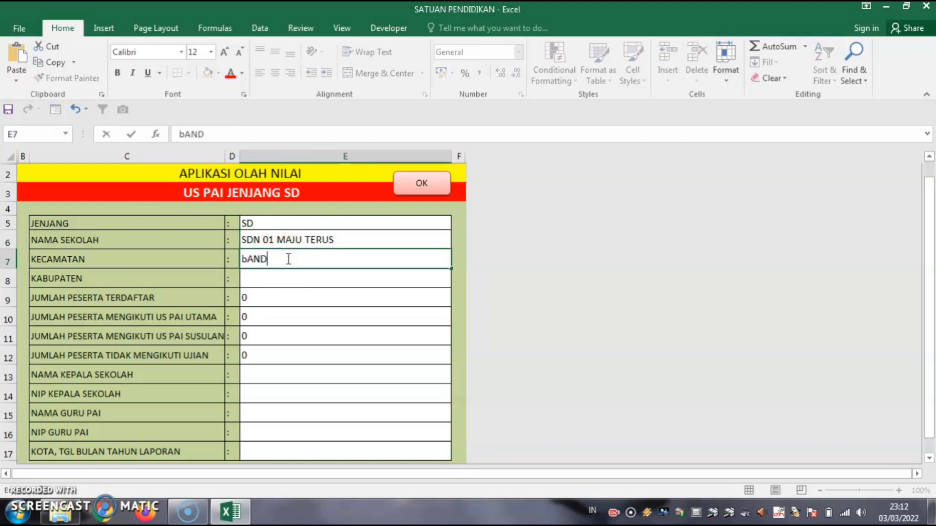
pyautogui.write('AR Lampung')
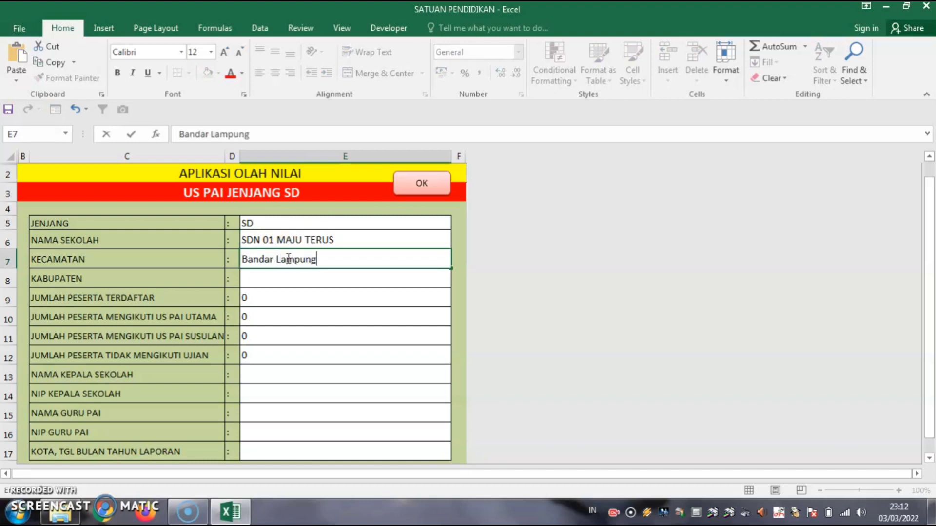
pyautogui.click(257, 277)
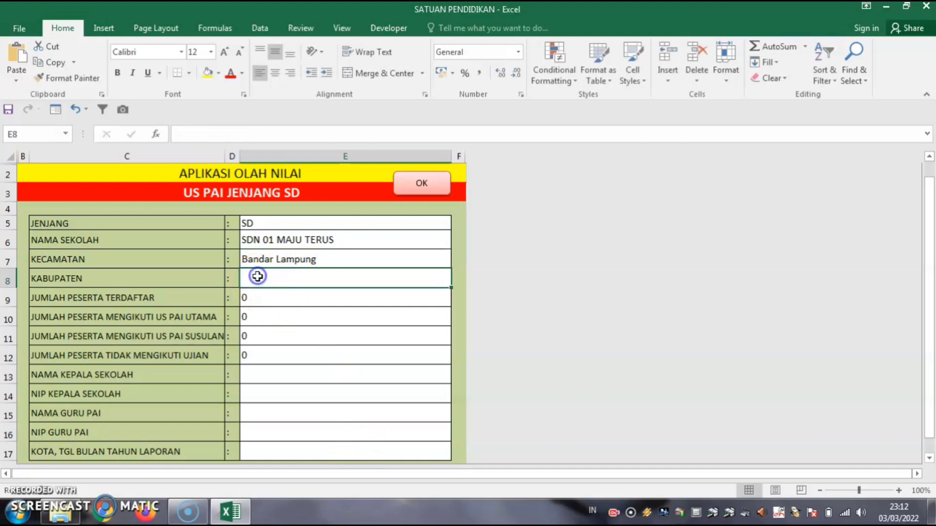
pyautogui.write('Bandar')
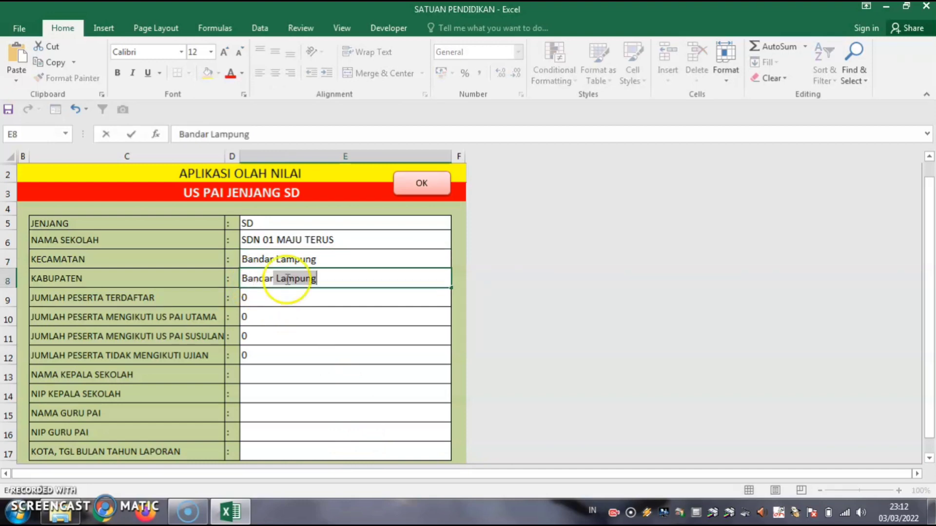
# Set 48 registered and 48 main-exam participants, leaving make-up and absent counts unchanged.
pyautogui.click(250, 296)
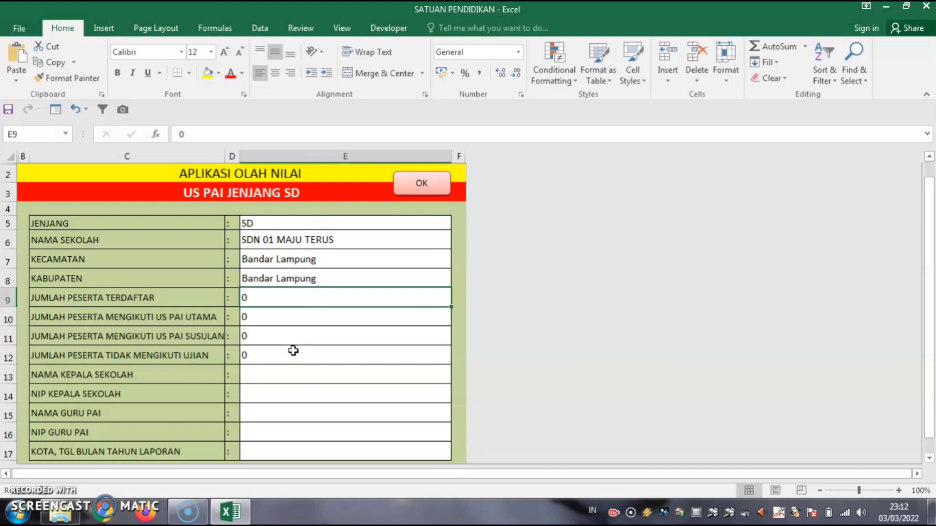
pyautogui.write('48')
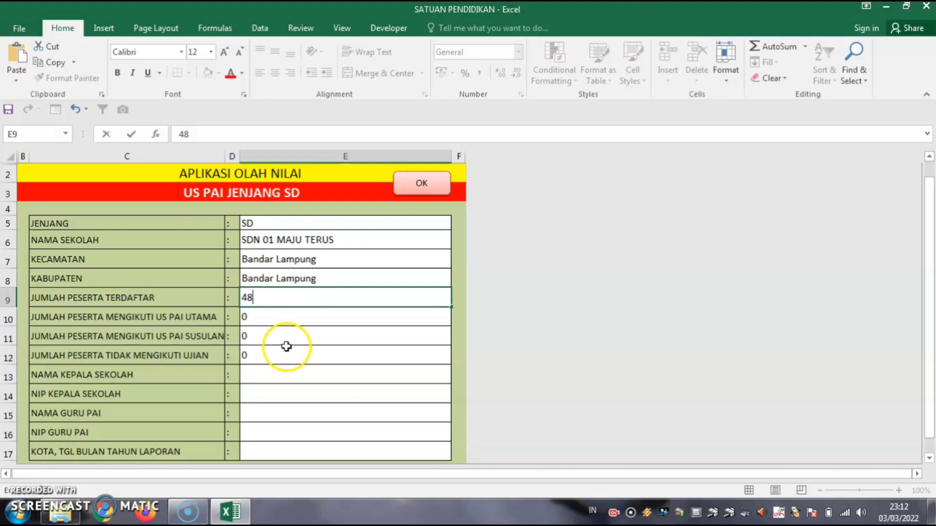
pyautogui.click(259, 317)
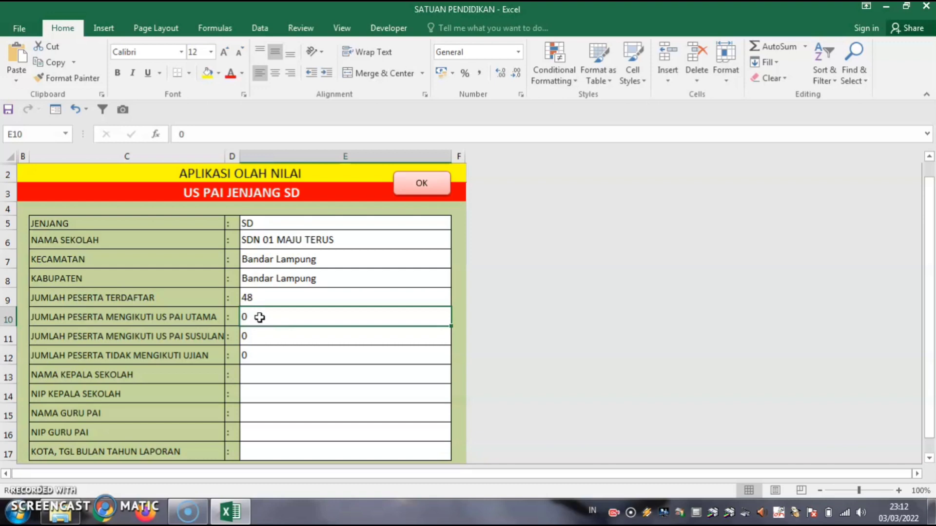
pyautogui.write('48')
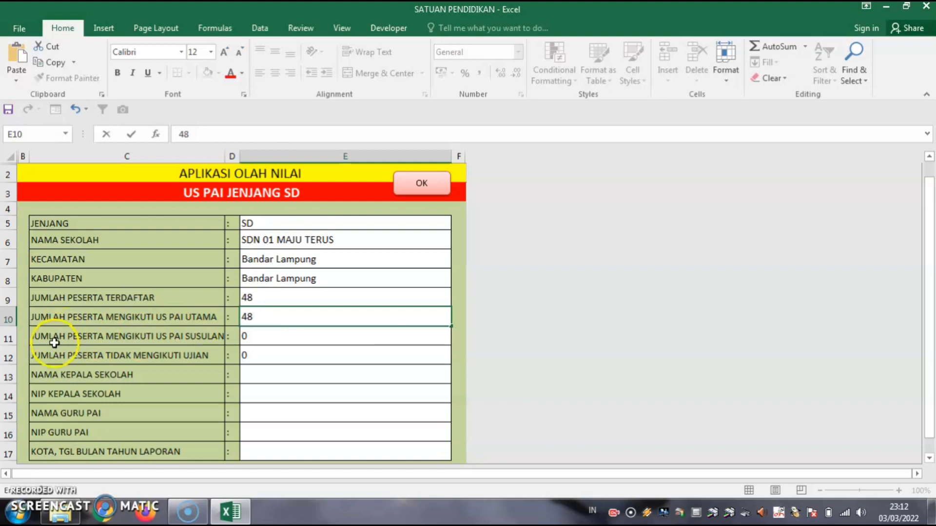
pyautogui.click(171, 337)
pyautogui.click(267, 337)
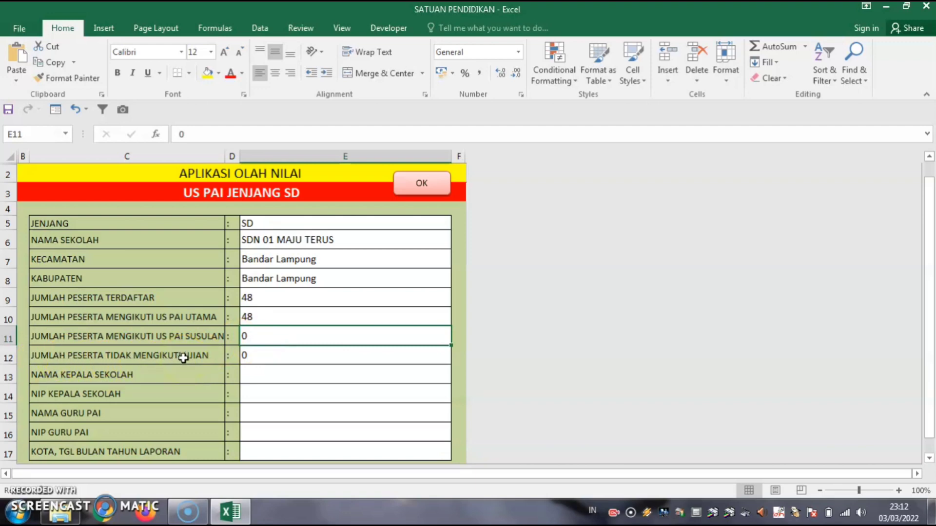
pyautogui.click(254, 356)
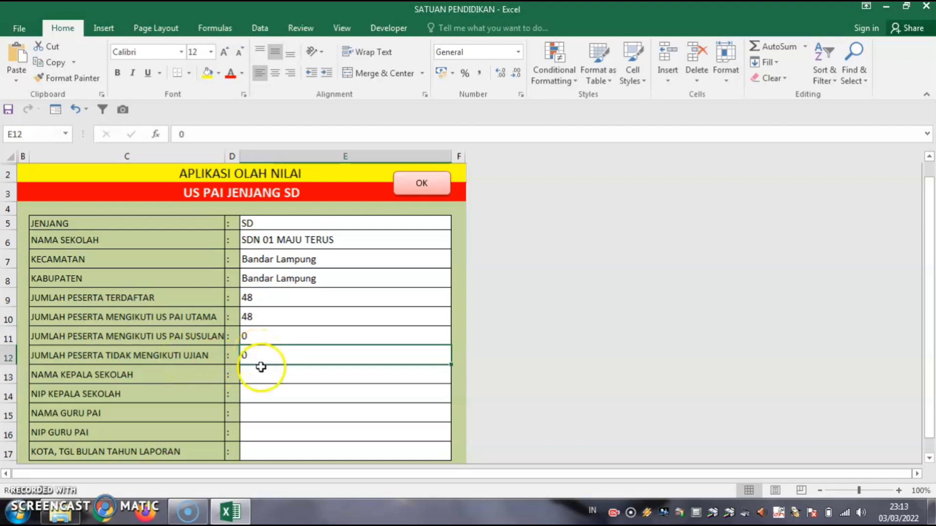
pyautogui.click(260, 374)
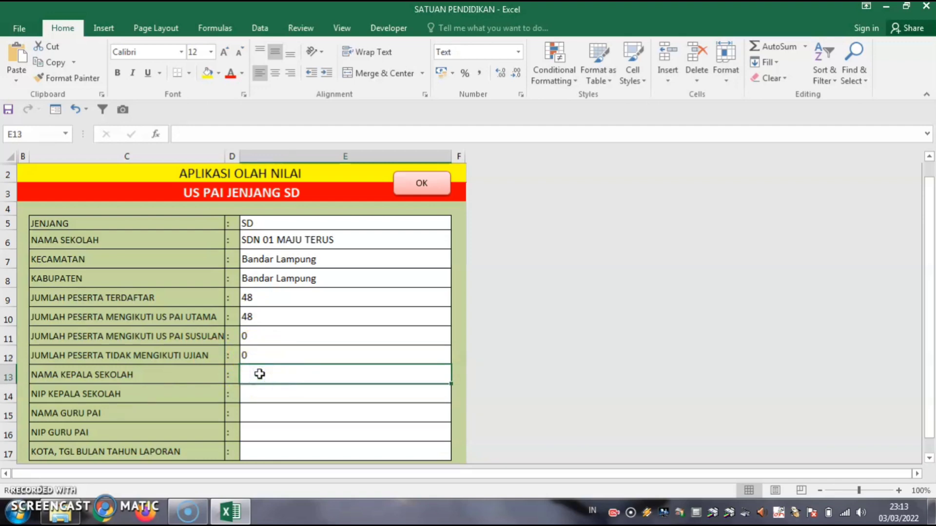
# Enter the headmaster's name and NIP, then the PAI teacher's name and NIP.
pyautogui.write('Drs')
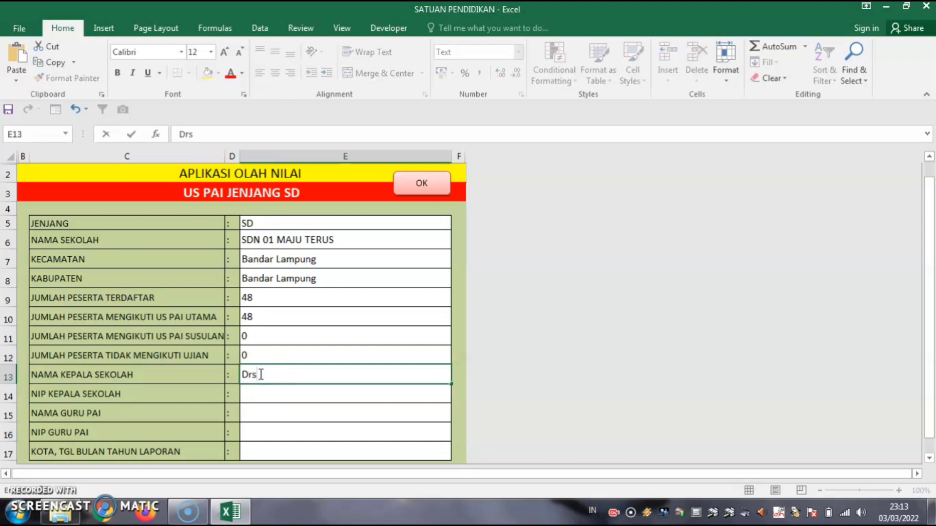
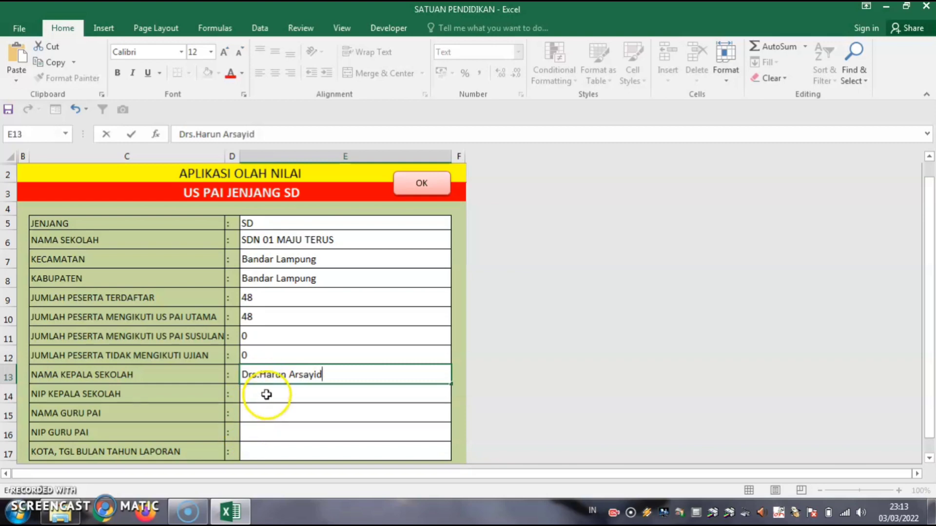
pyautogui.click(267, 393)
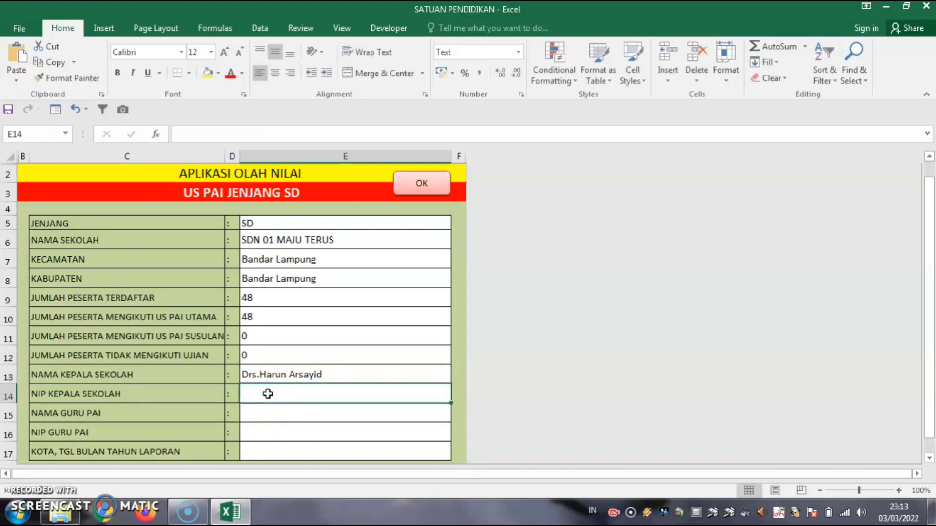
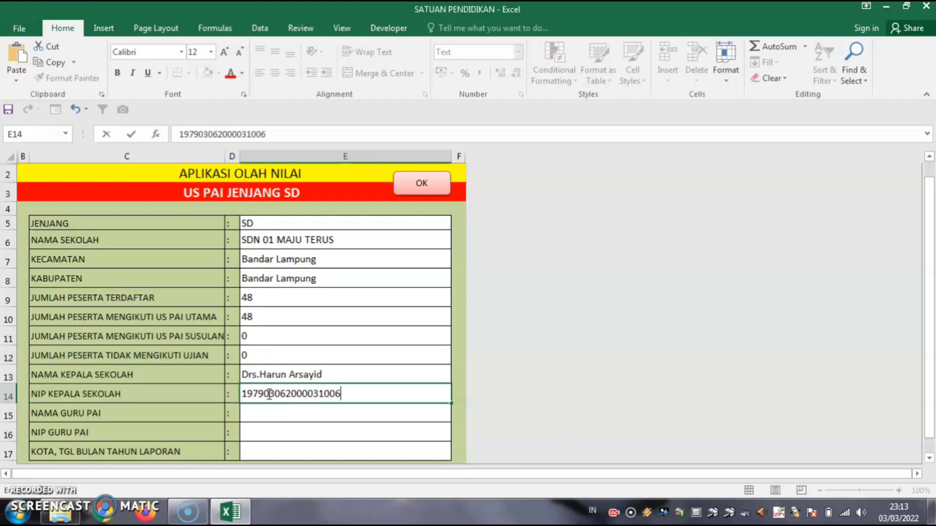
pyautogui.click(271, 411)
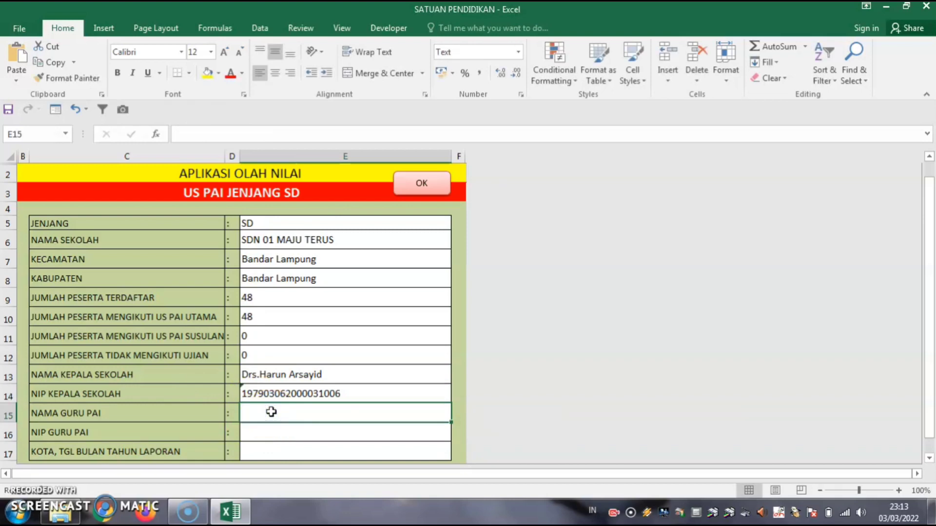
pyautogui.write('Drs.')
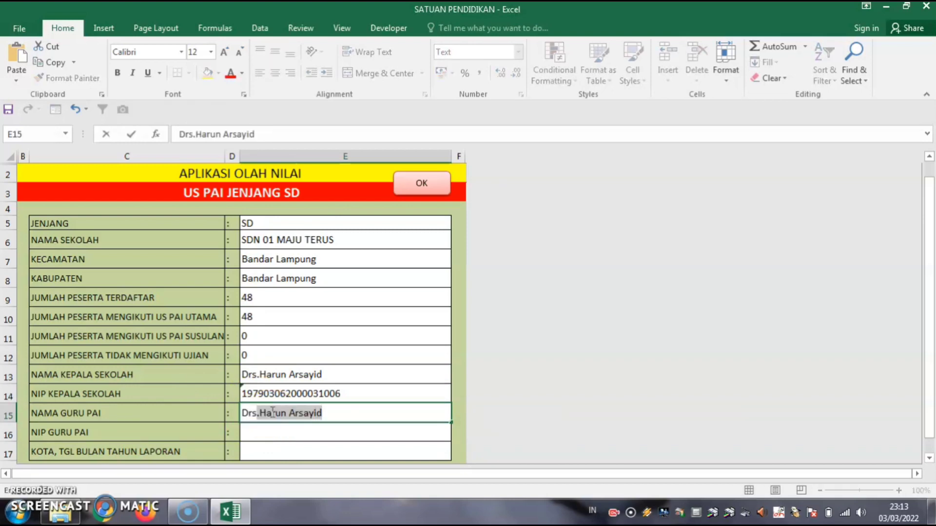
pyautogui.write('H')
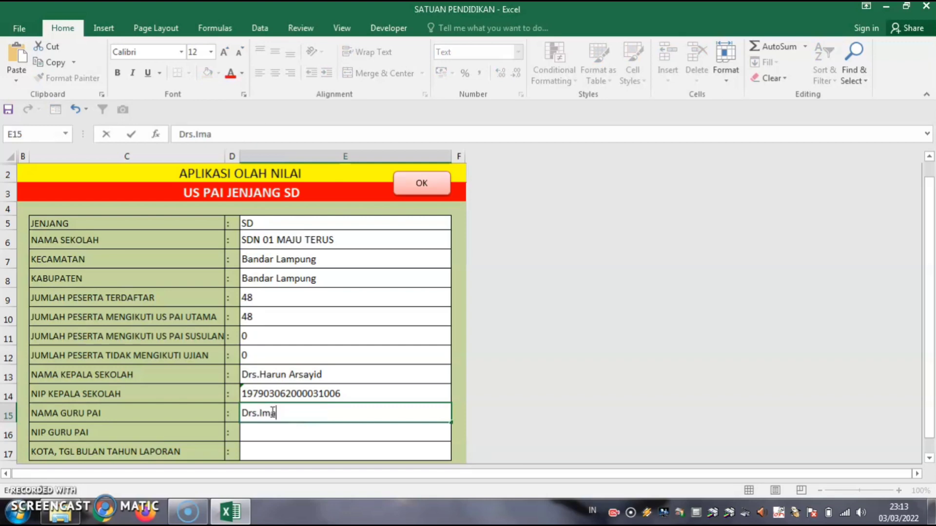
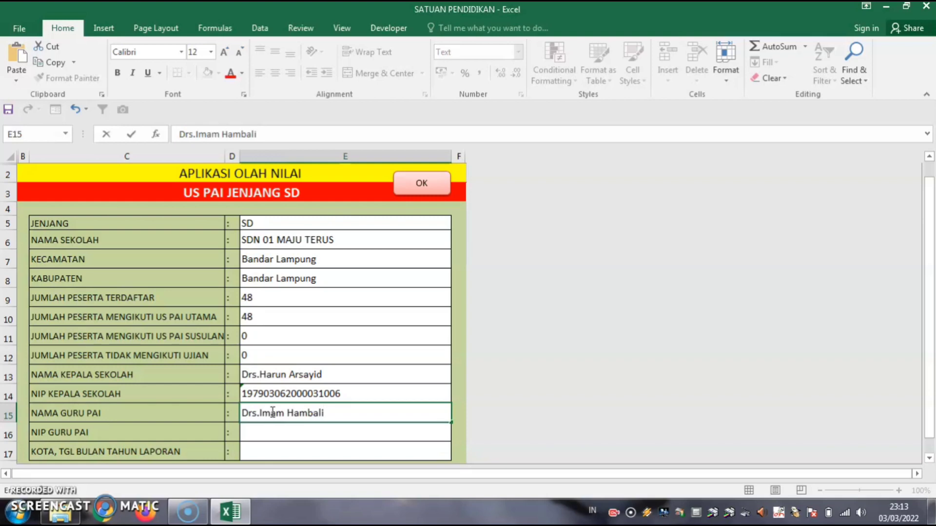
pyautogui.click(273, 433)
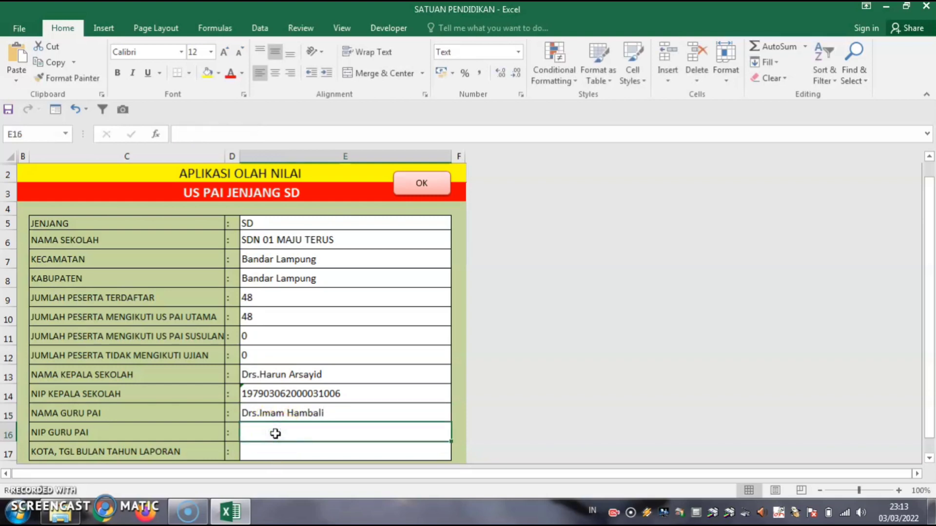
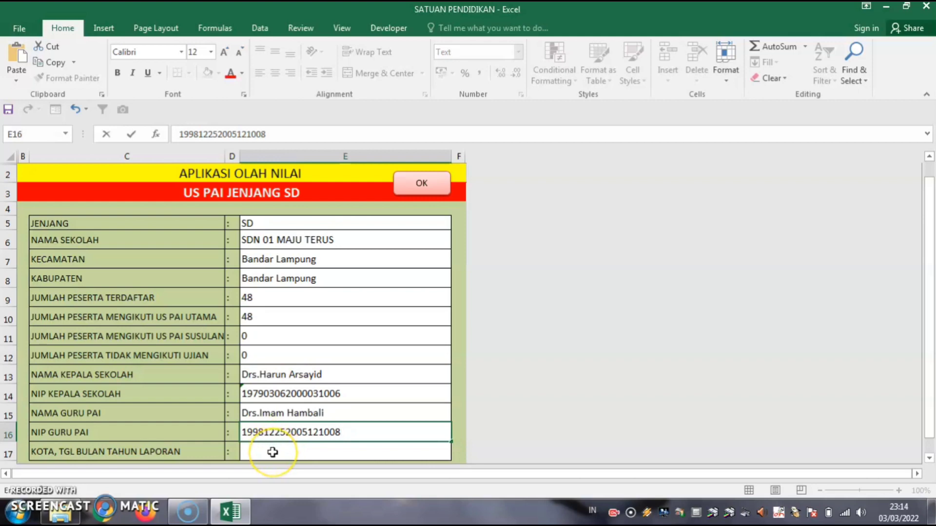
pyautogui.click(273, 452)
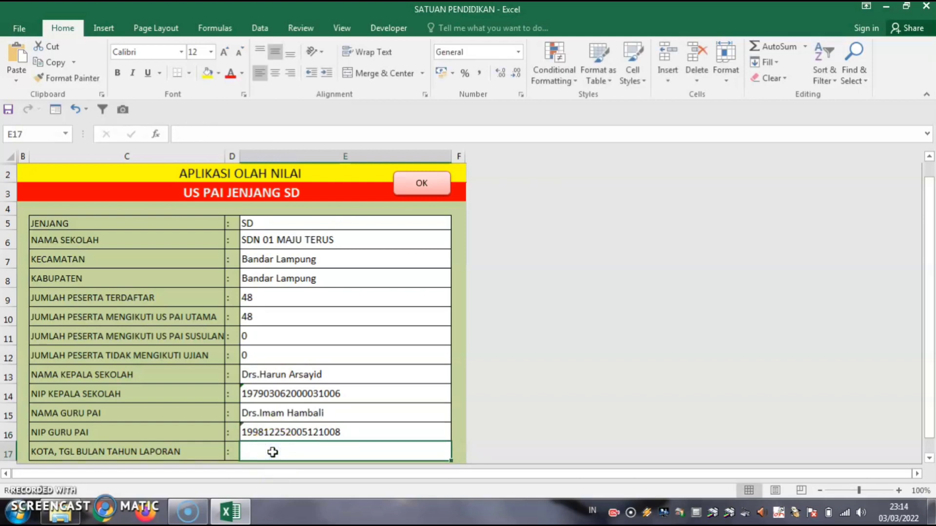
# Set the report place and date to 'Bandar Lampung,2 April 2022' and return to the menu.
pyautogui.write('Bandar')
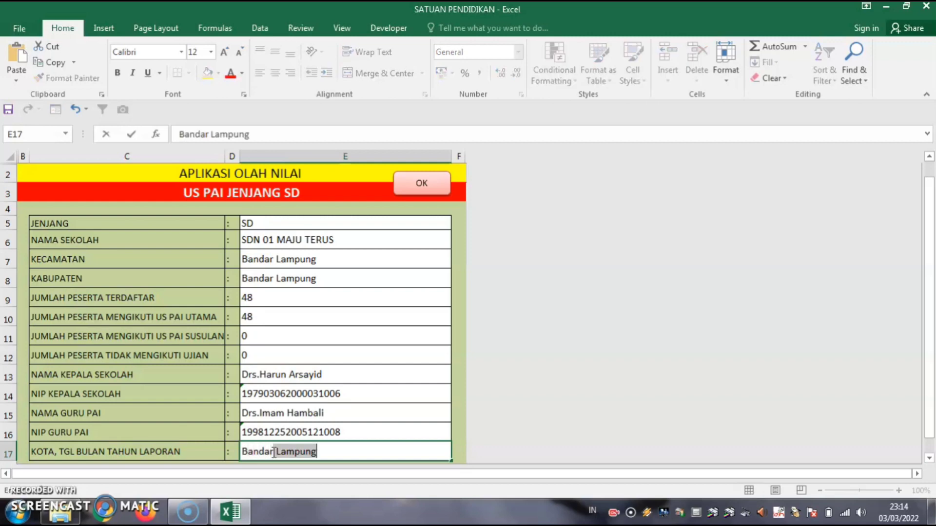
pyautogui.click(339, 449)
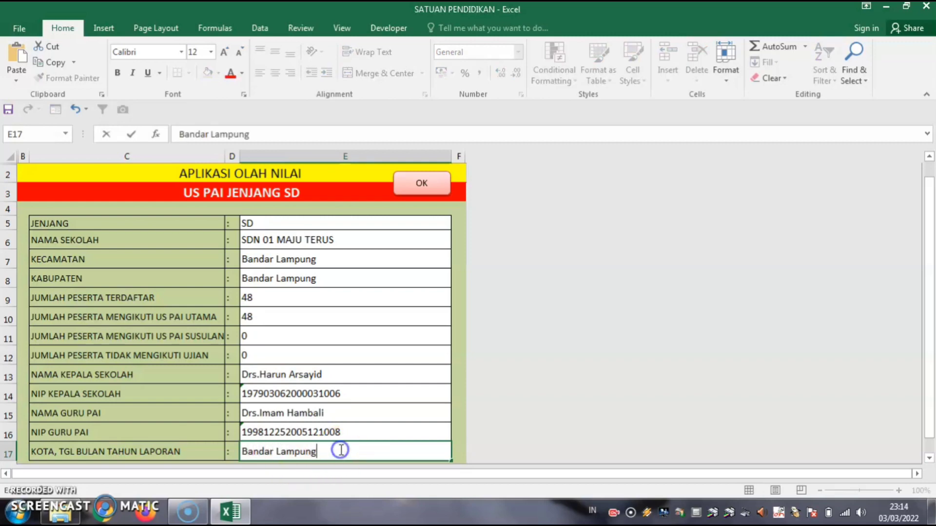
pyautogui.write(',2A')
pyautogui.press('BackSpace')
pyautogui.write('April')
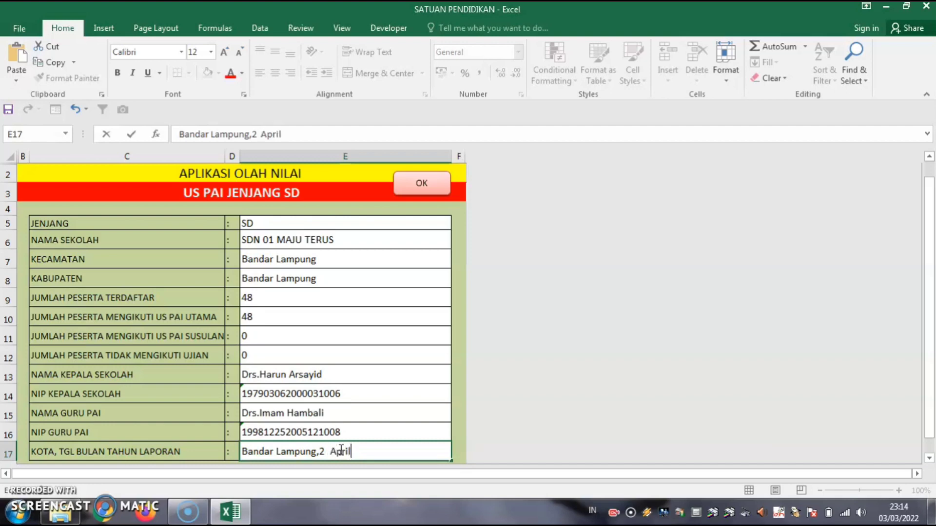
pyautogui.write(' 2022')
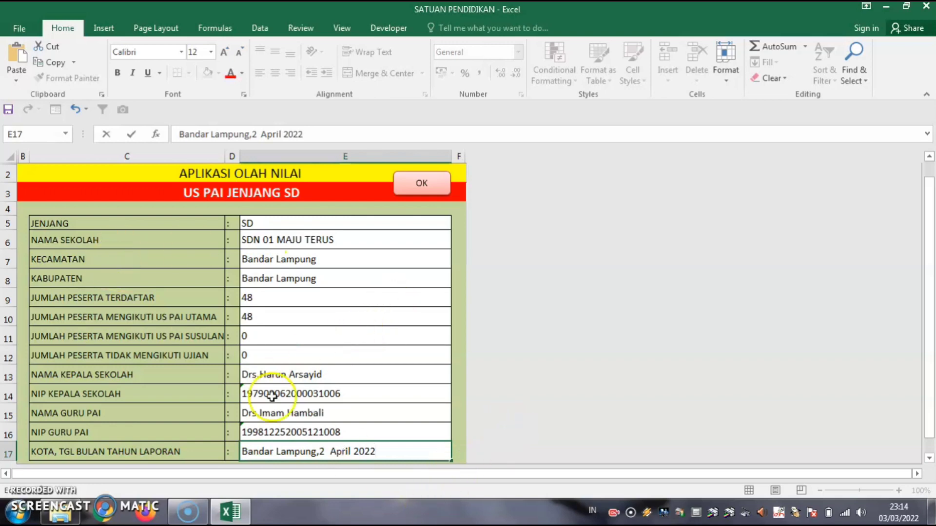
pyautogui.click(430, 186)
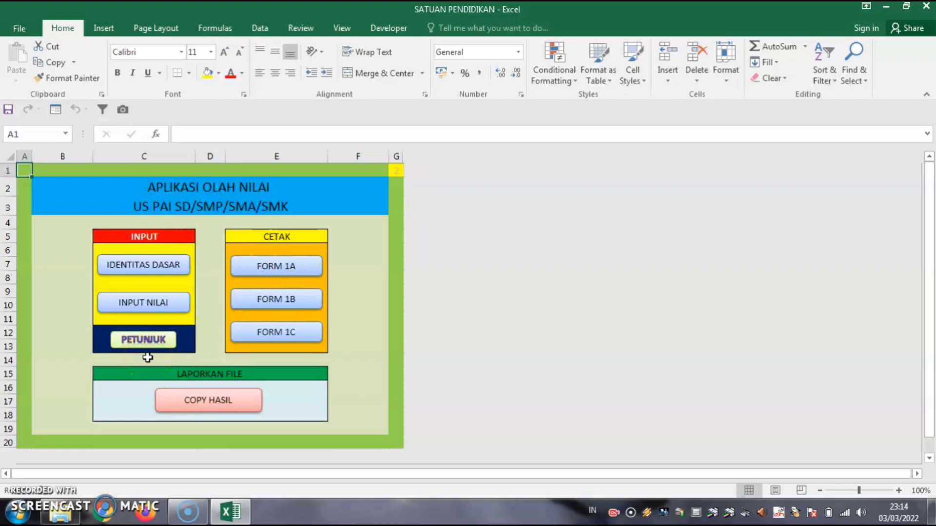
# Check that the INPUT NILAI grade table ends at participant 48, then return to the menu.
pyautogui.click(145, 305)
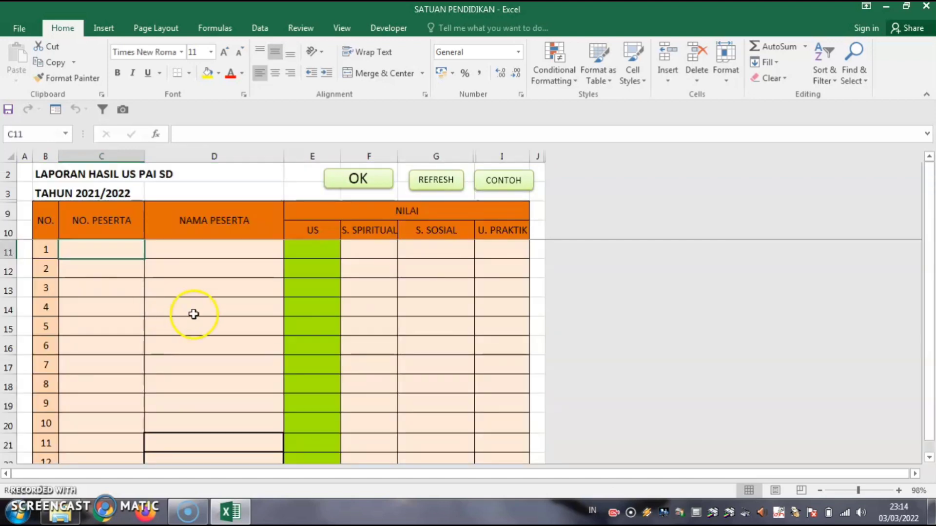
pyautogui.scroll(-9, 215, 320)
pyautogui.scroll(-7, 218, 323)
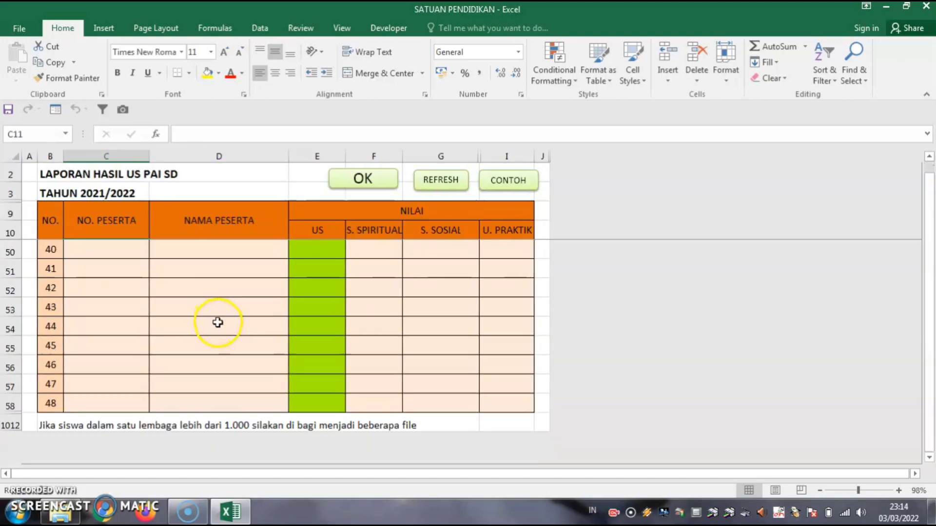
pyautogui.scroll(4, 217, 323)
pyautogui.scroll(-2, 122, 433)
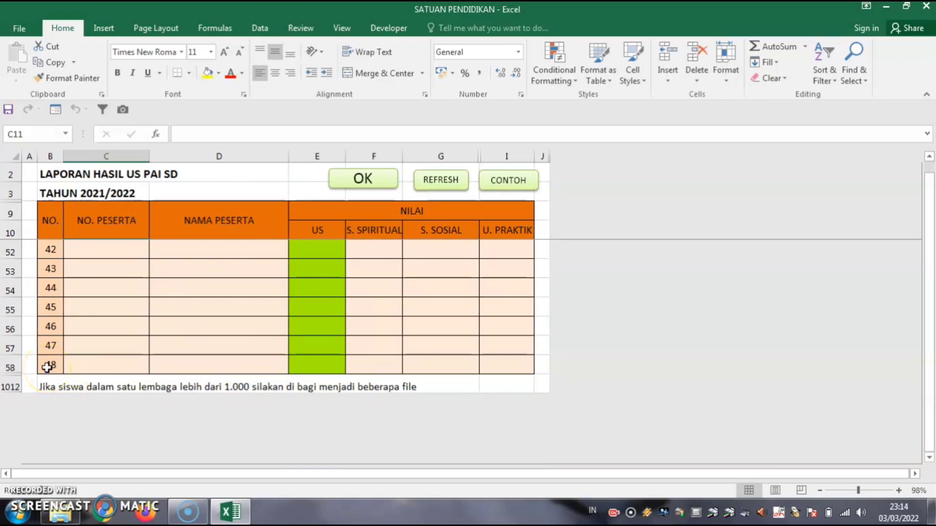
pyautogui.click(370, 179)
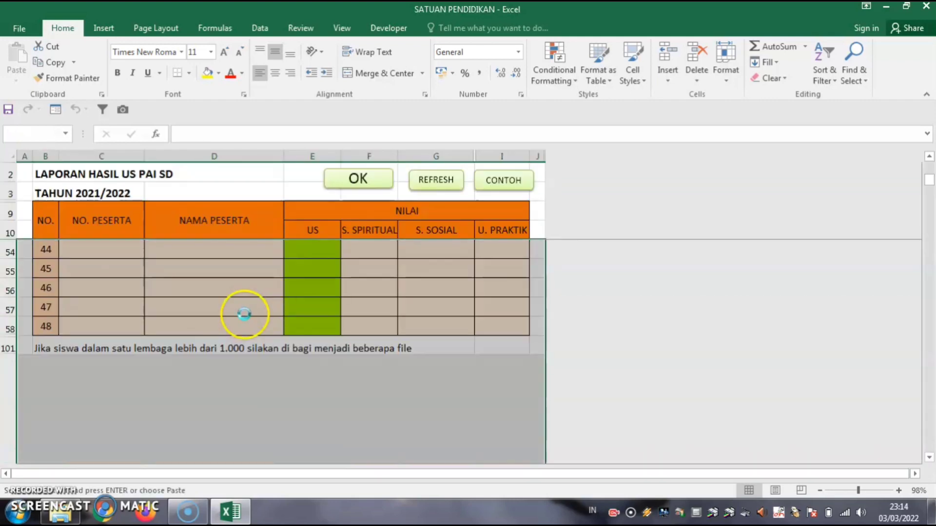
pyautogui.click(138, 264)
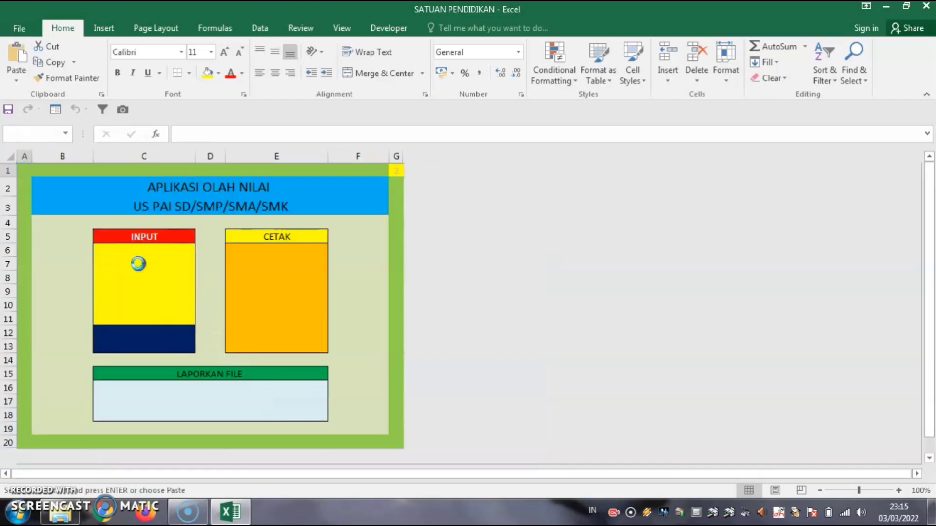
# Change the registered and main-exam participant counts from 48 to 50.
pyautogui.click(254, 297)
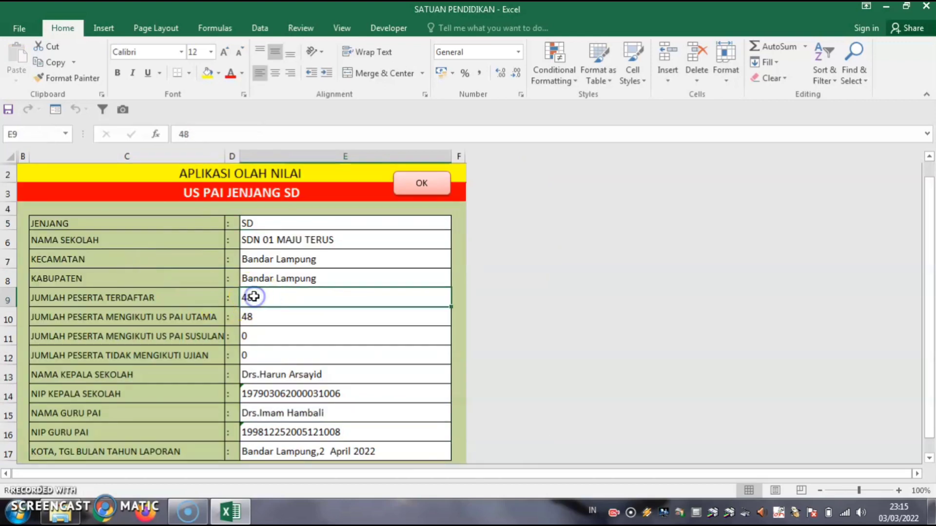
pyautogui.write('50')
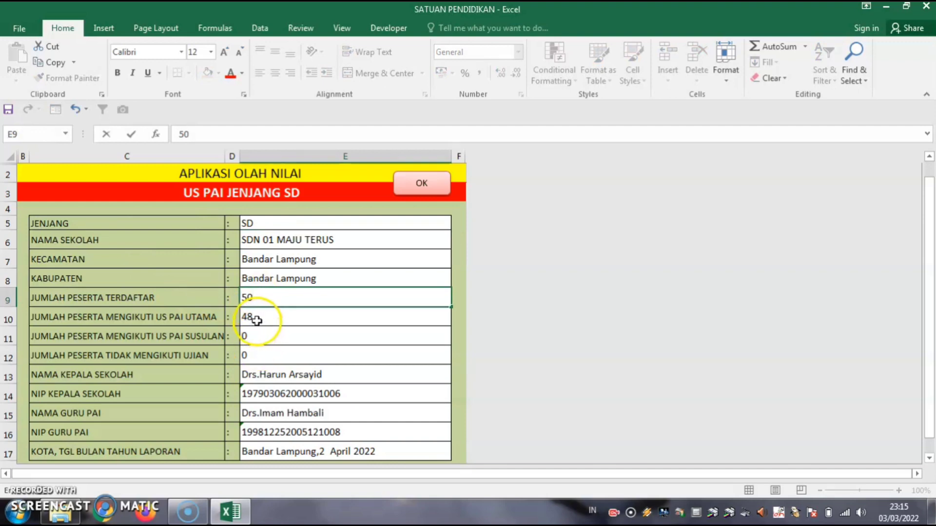
pyautogui.click(257, 319)
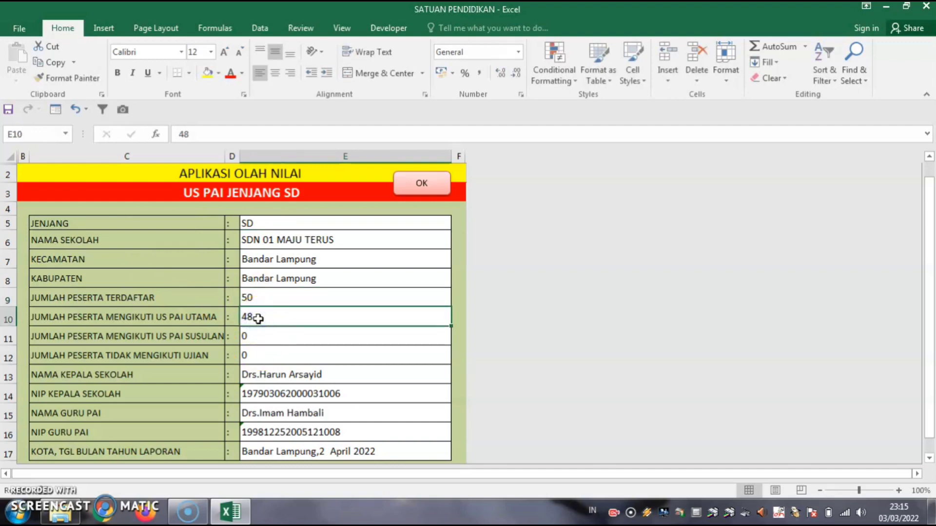
pyautogui.write('50')
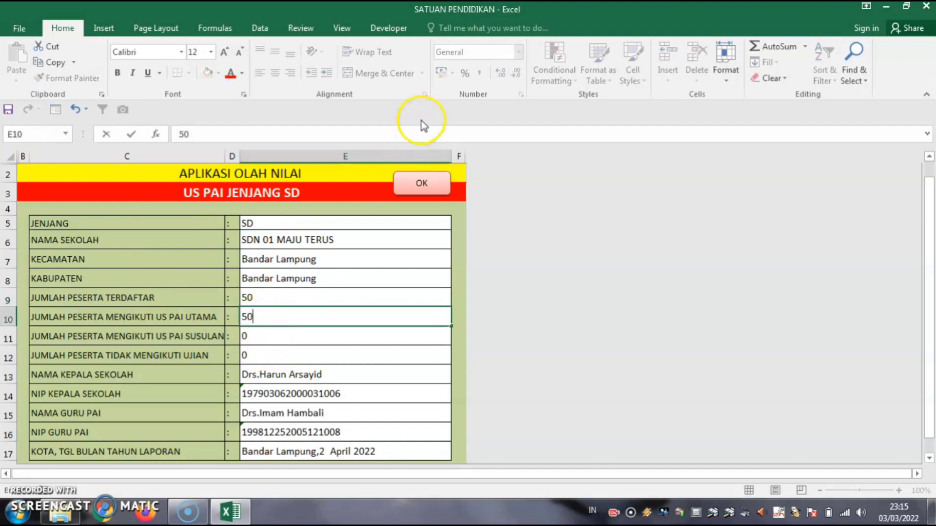
pyautogui.click(423, 184)
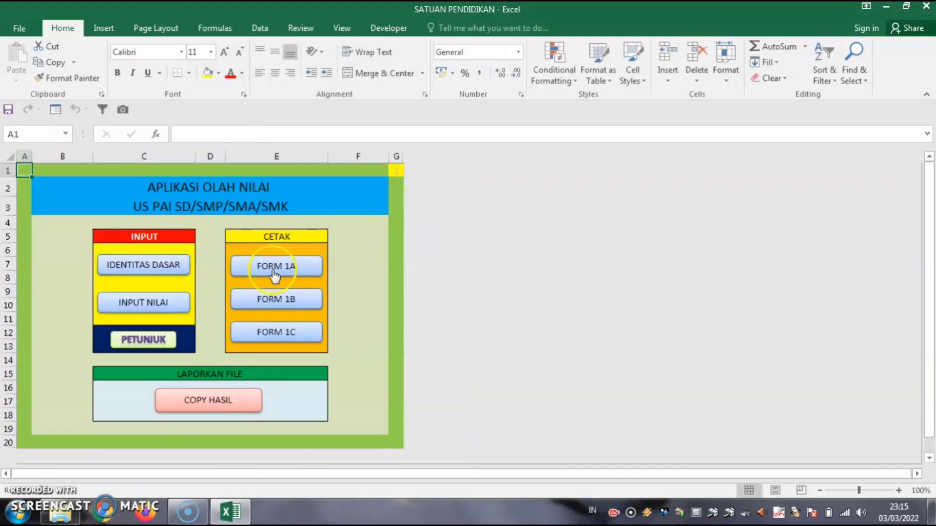
pyautogui.click(136, 303)
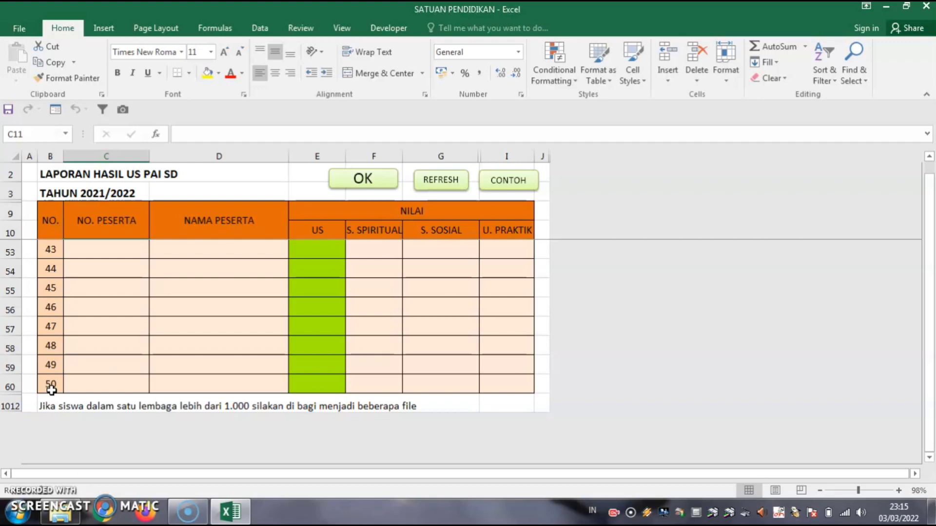
# Scroll back to the top of the 50-row grade entry table.
pyautogui.scroll(4, 51, 390)
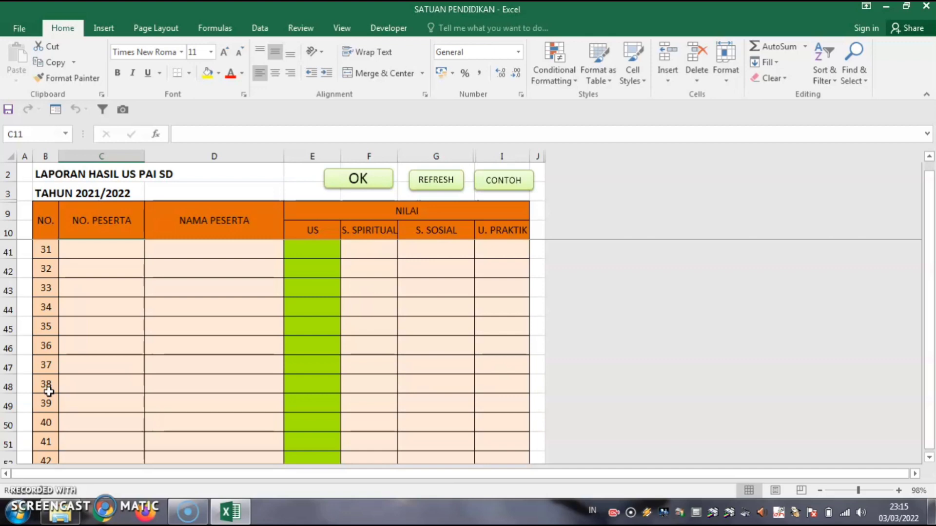
pyautogui.scroll(10, 49, 390)
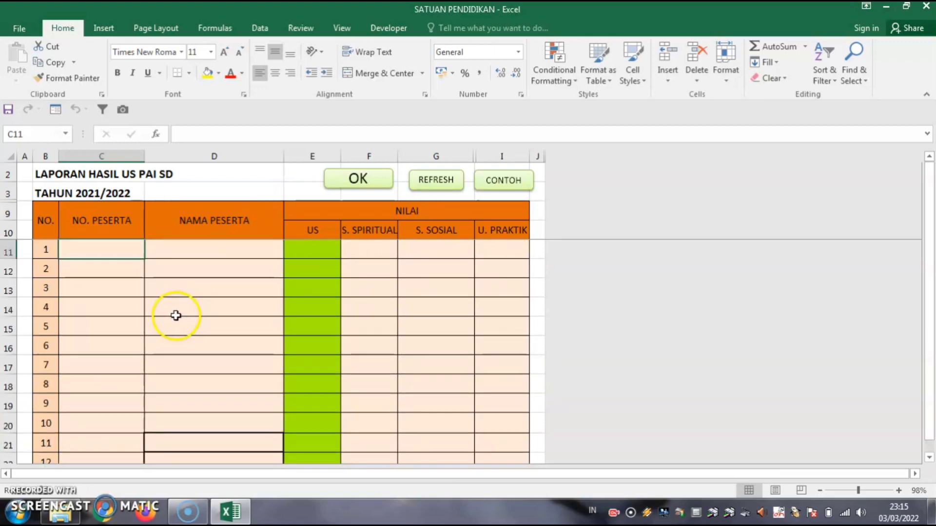
pyautogui.click(94, 248)
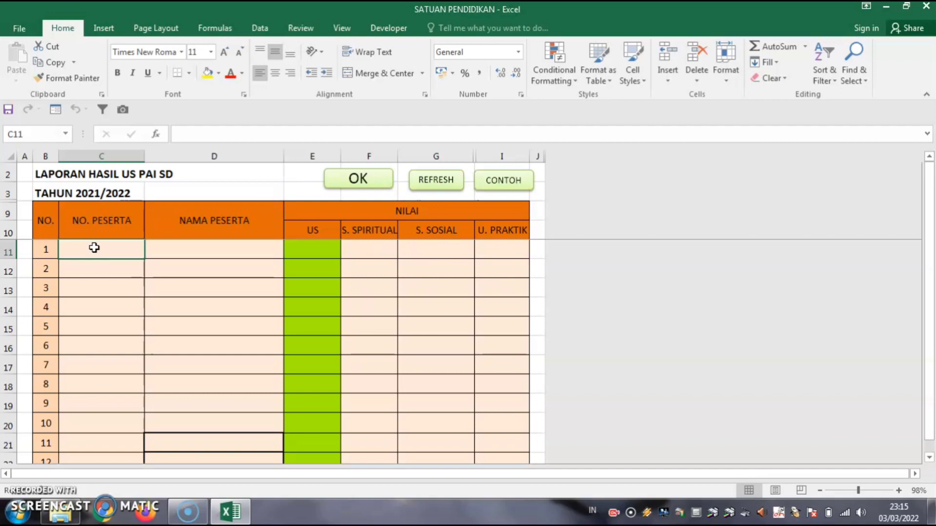
# Enter the first participant's exam number in C11 under NO. PESERTA.
pyautogui.write('07-196-006')
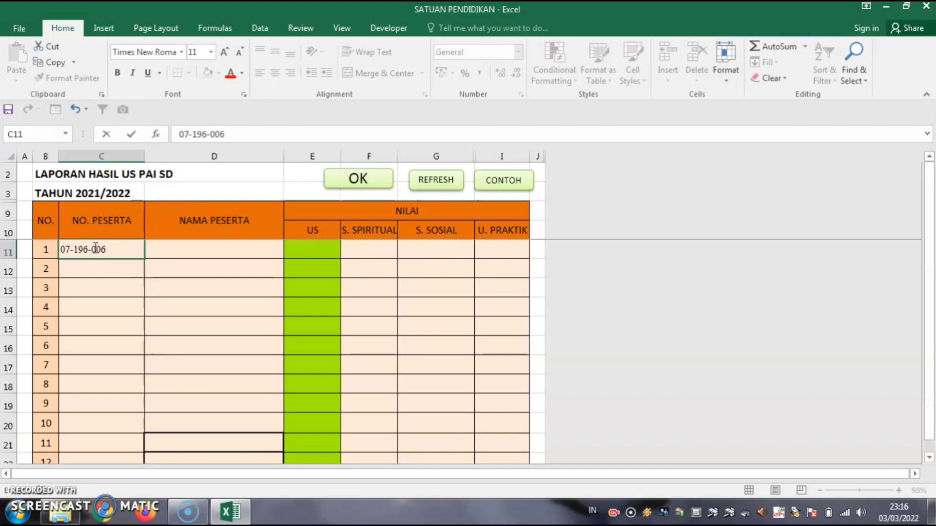
pyautogui.click(171, 248)
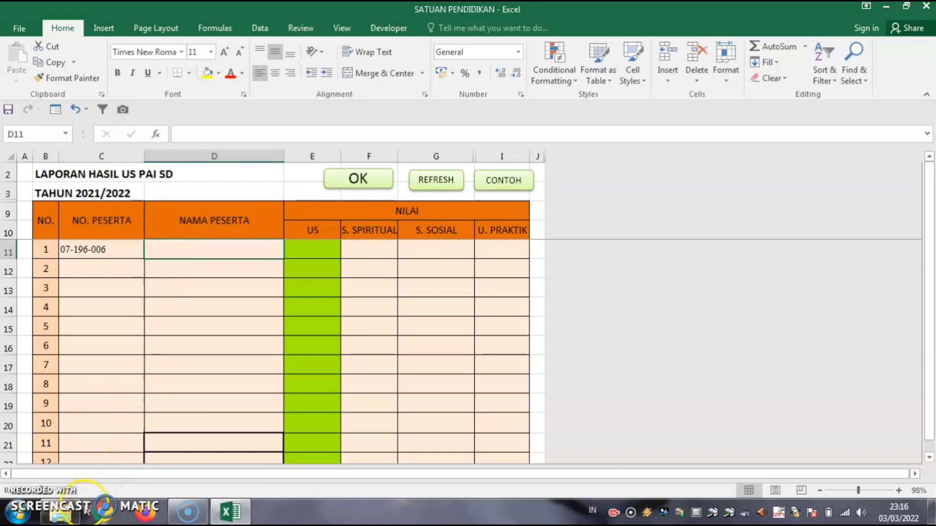
# Copy the list of participant names from column D of the Book1 workbook.
pyautogui.click(61, 512)
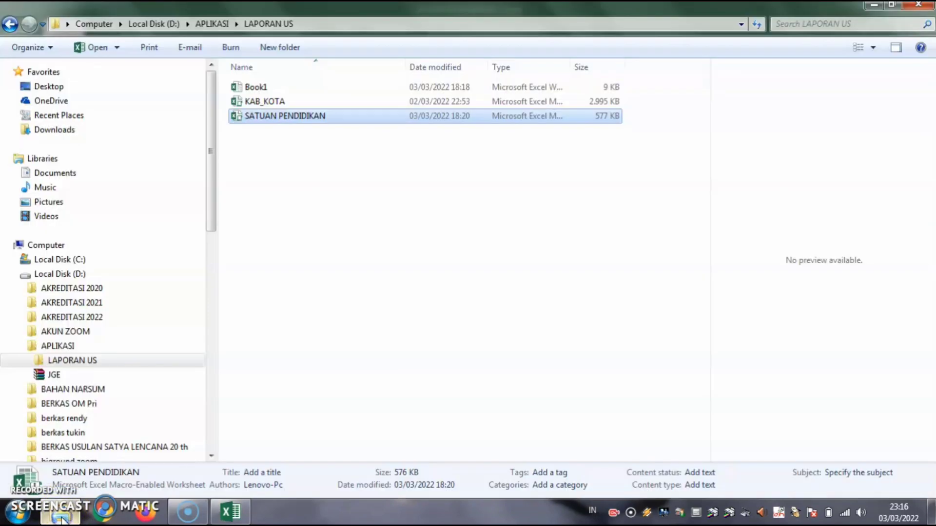
pyautogui.doubleClick(255, 88)
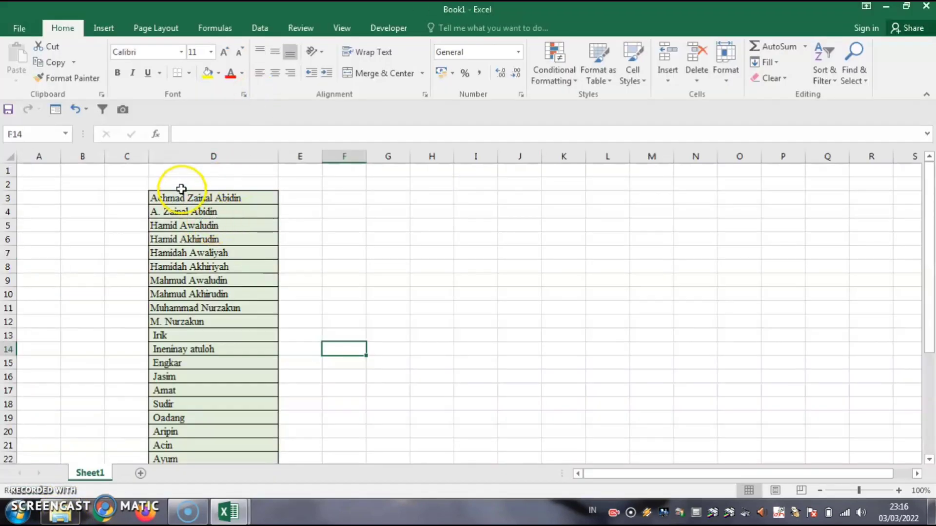
pyautogui.moveTo(177, 184); pyautogui.dragTo(200, 428)
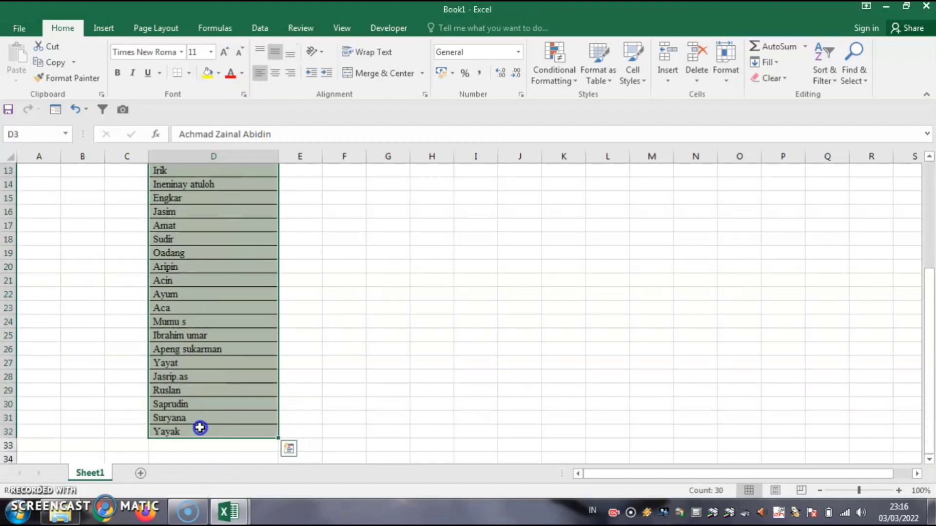
pyautogui.hotkey('ctrl', 'c')
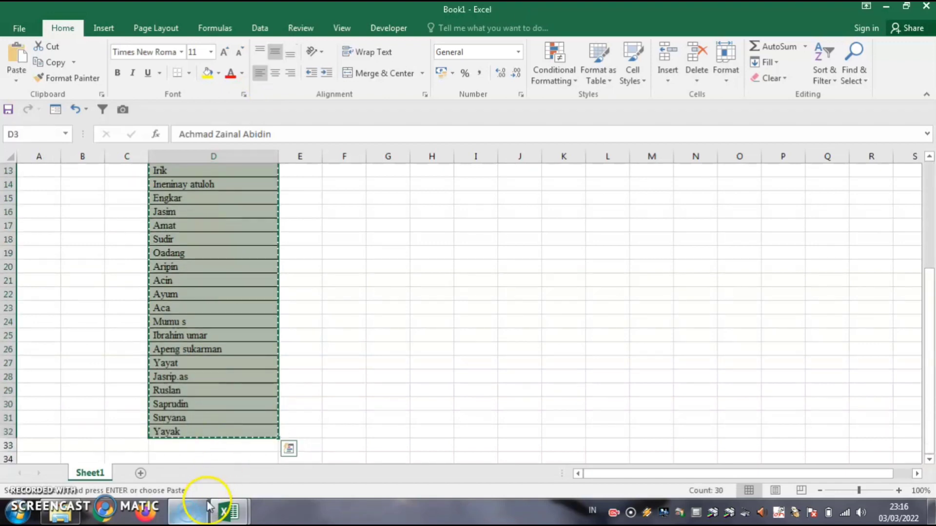
# Paste the names into SATUAN PENDIDIKAN from D11, then the remaining twenty from D41.
pyautogui.click(224, 512)
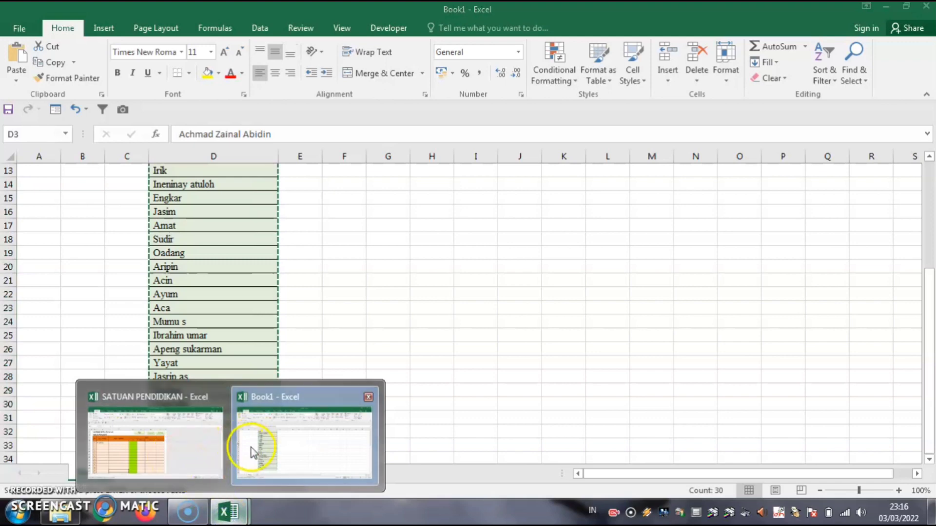
pyautogui.click(166, 441)
pyautogui.click(196, 243)
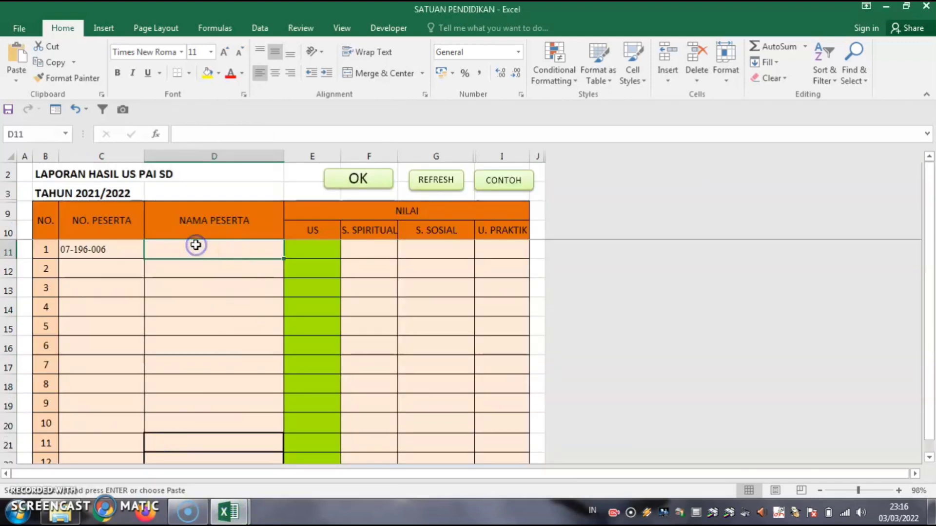
pyautogui.hotkey('ctrl', 'v')
pyautogui.scroll(-6, 230, 283)
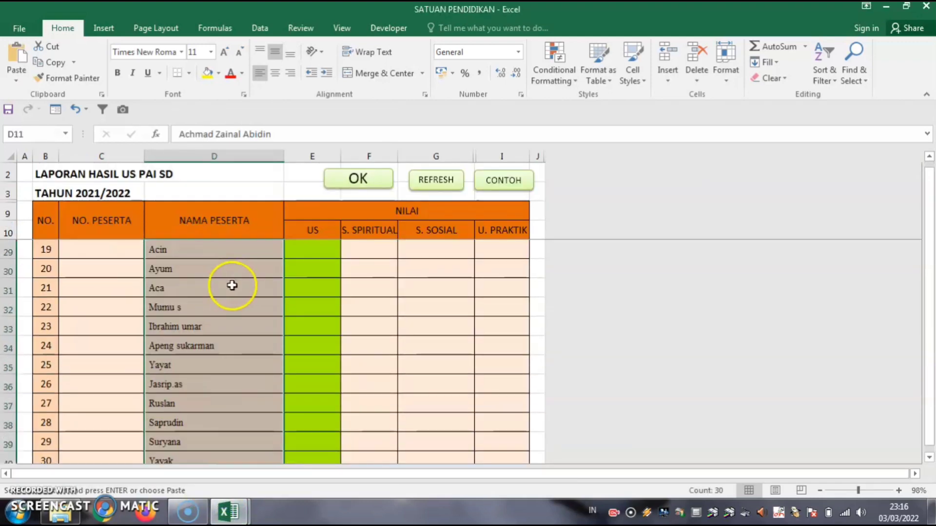
pyautogui.scroll(-3, 232, 285)
pyautogui.click(185, 305)
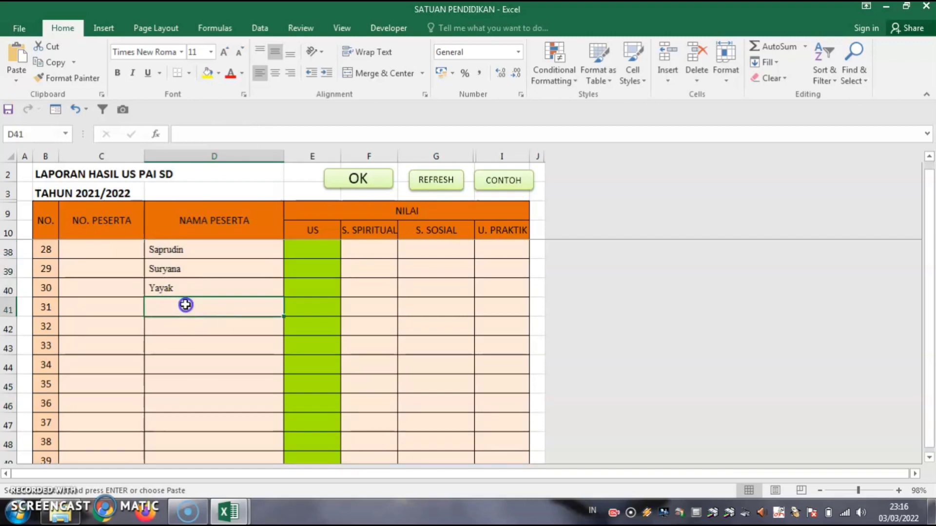
pyautogui.hotkey('ctrl', 'v')
pyautogui.scroll(-4, 200, 329)
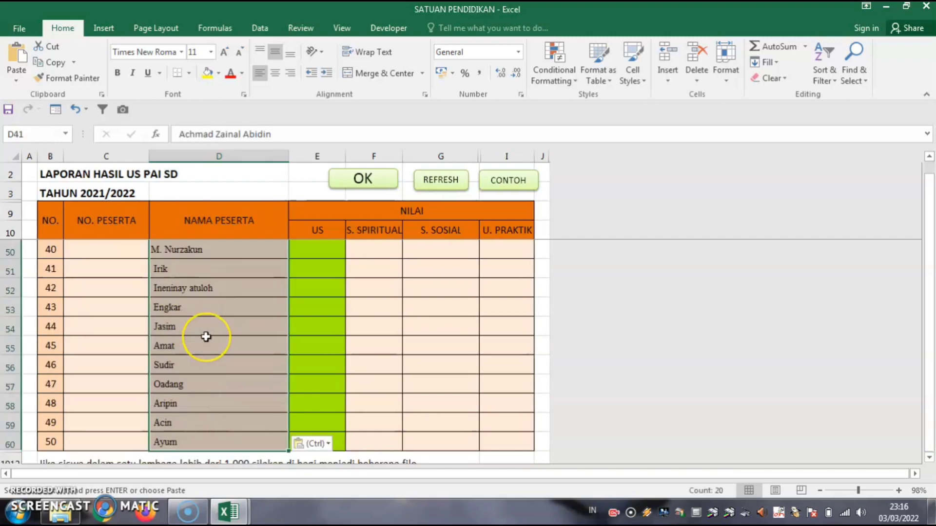
pyautogui.scroll(-2, 206, 337)
pyautogui.scroll(15, 210, 341)
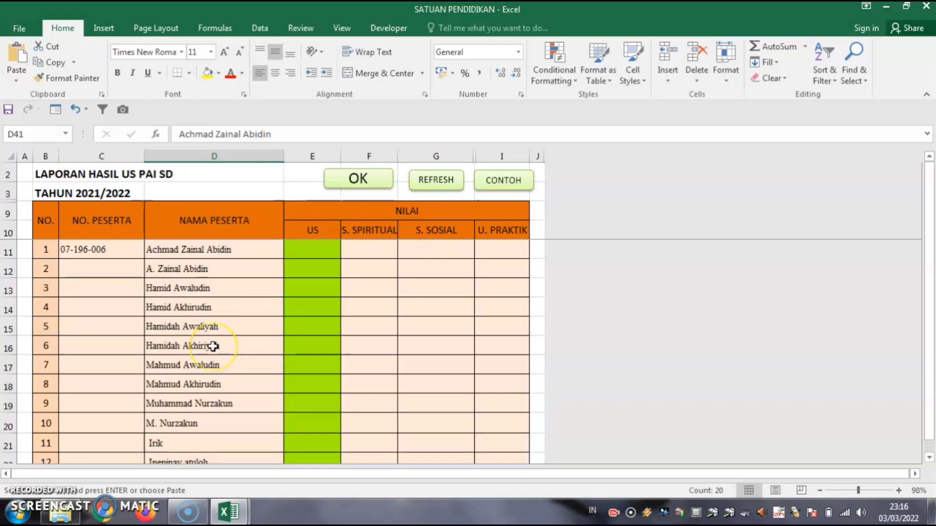
# Fill C11's participant number down as a sequential series through row 60.
pyautogui.click(85, 247)
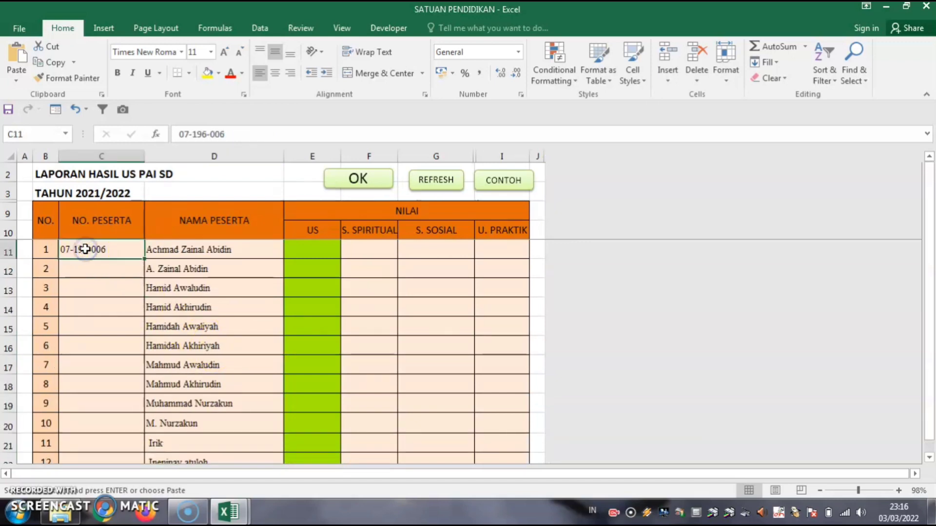
pyautogui.click(82, 268)
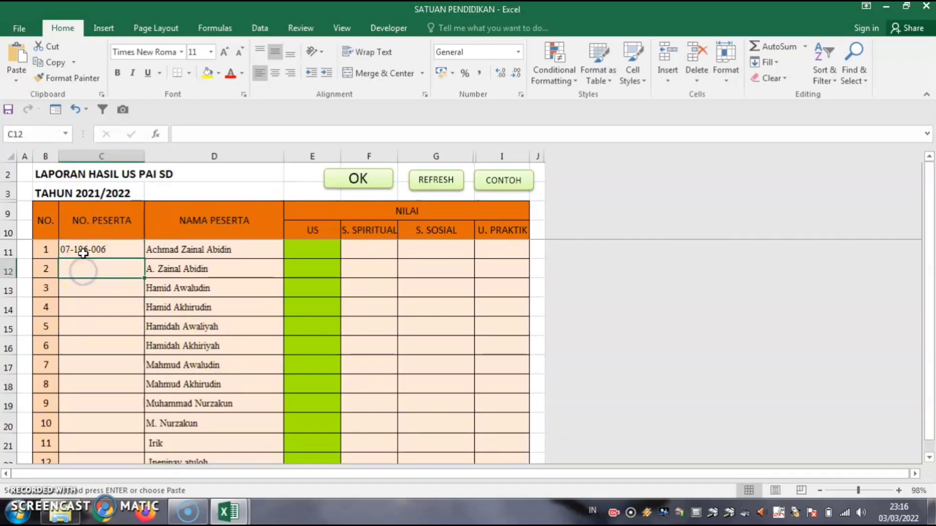
pyautogui.click(86, 250)
pyautogui.moveTo(145, 259); pyautogui.dragTo(138, 428)
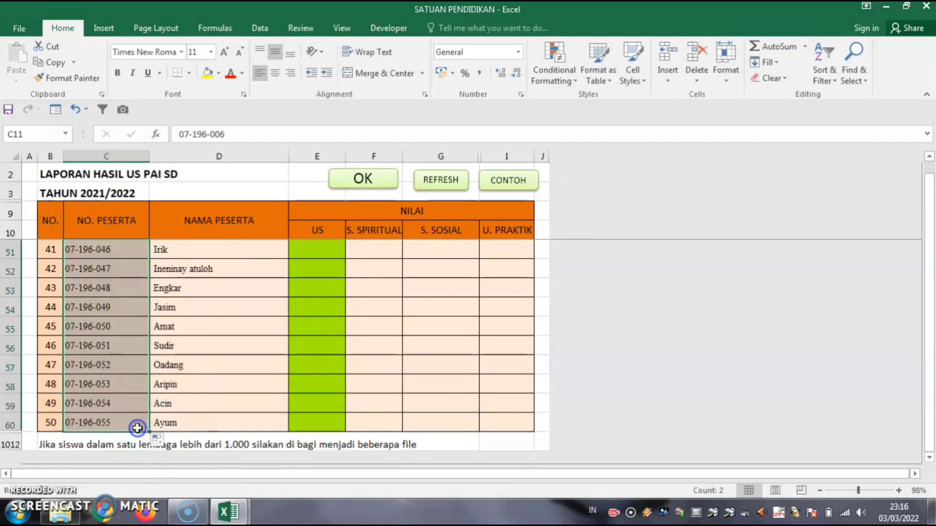
pyautogui.scroll(13, 266, 375)
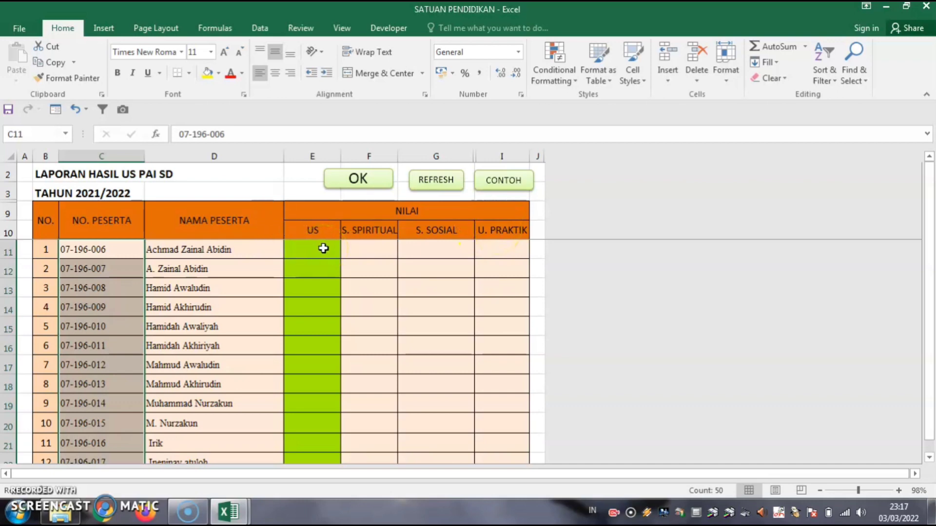
pyautogui.click(509, 183)
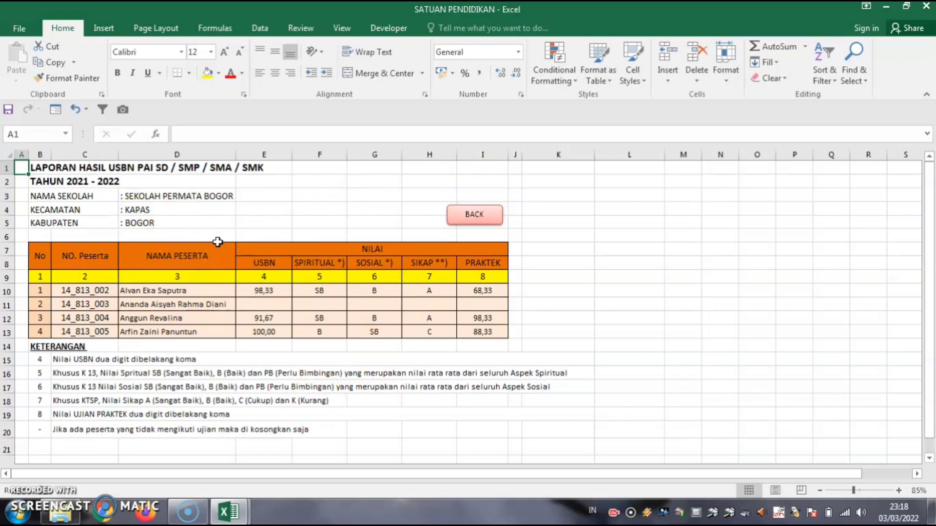
pyautogui.click(482, 216)
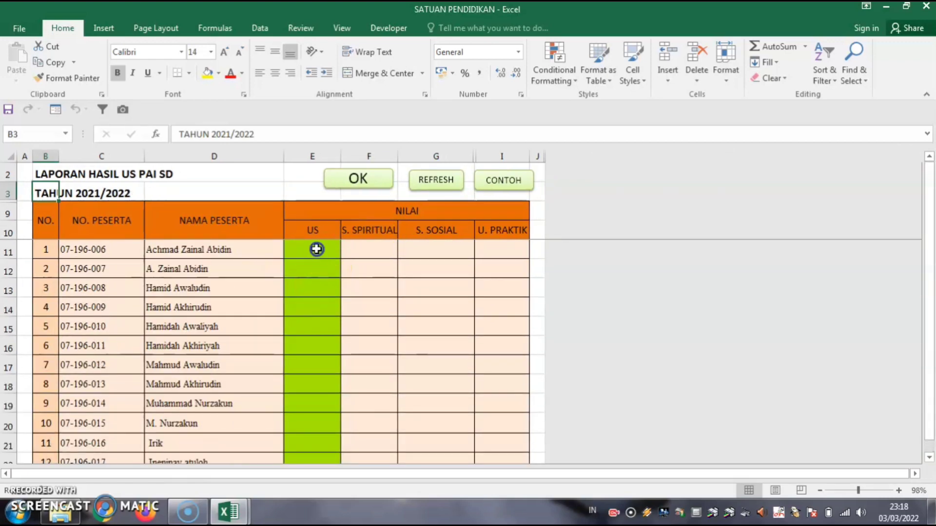
# Enter US scores 82,00, 83,00, 78,00 and 91,00 from E11 downward.
pyautogui.click(322, 249)
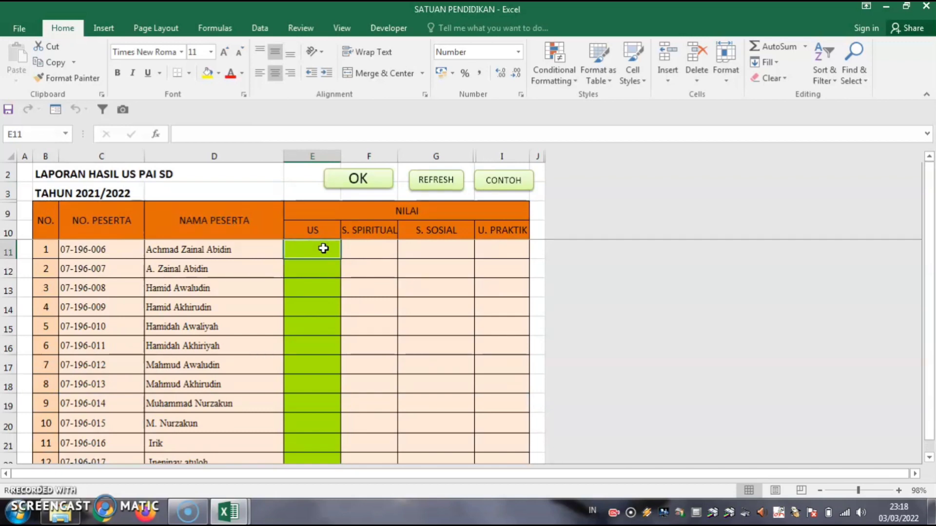
pyautogui.write('8')
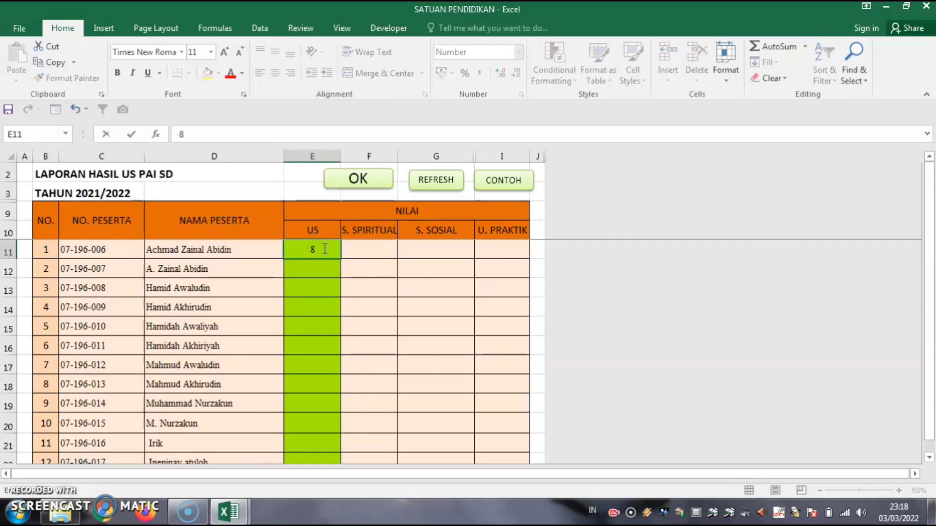
pyautogui.write('2,00')
pyautogui.press('Return')
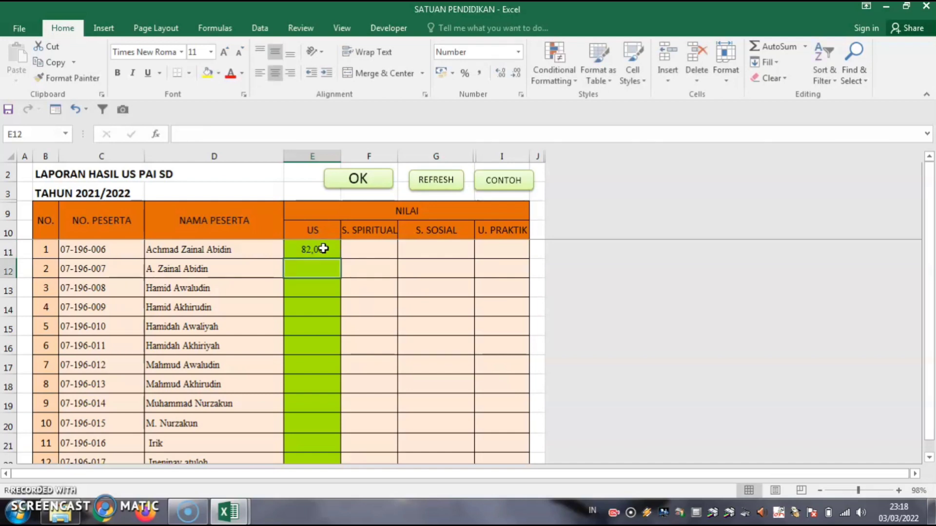
pyautogui.write('8')
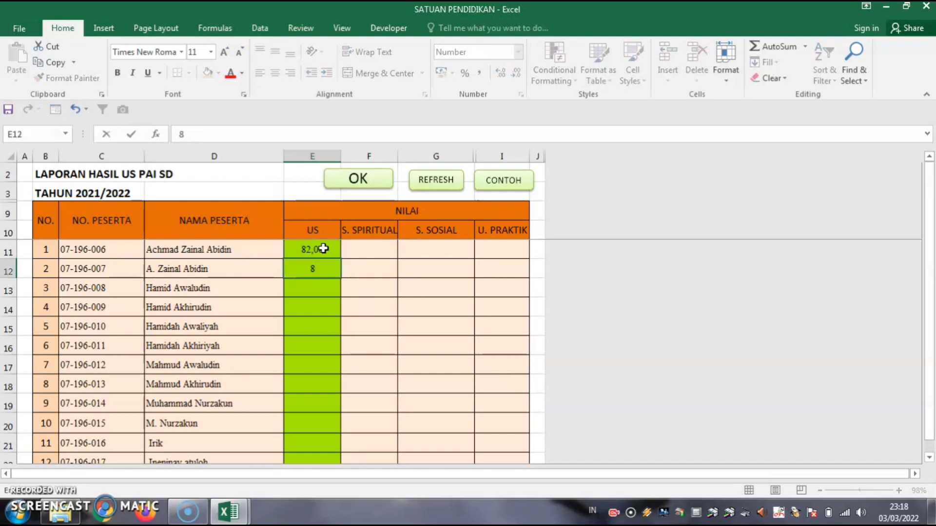
pyautogui.write('3,00')
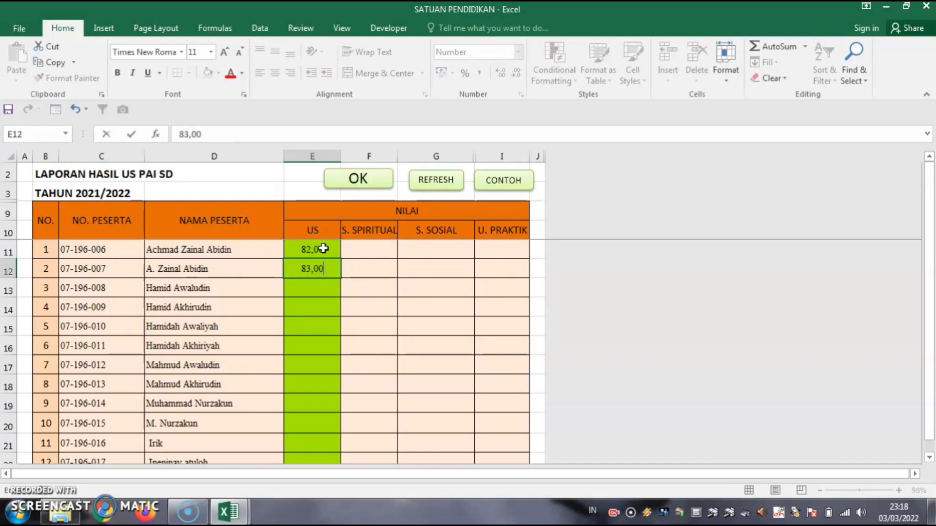
pyautogui.press('Return')
pyautogui.write('7')
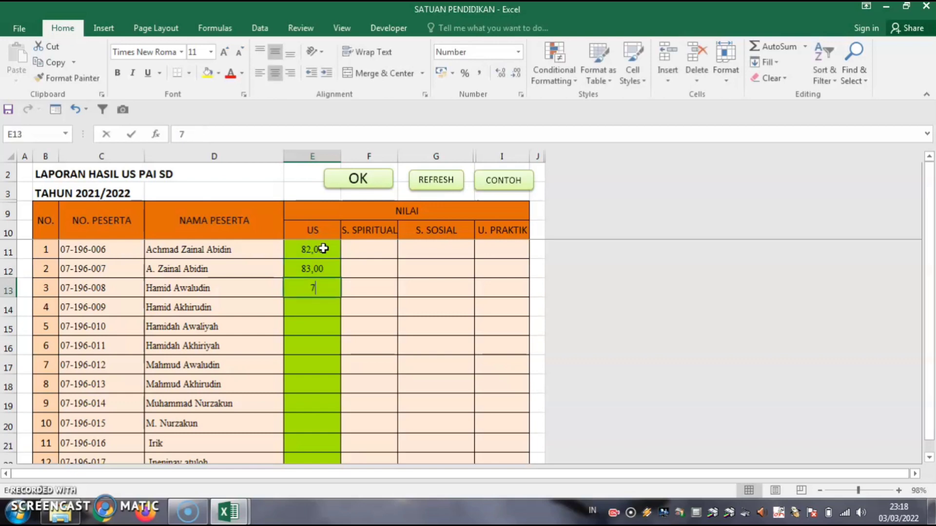
pyautogui.write('8,00')
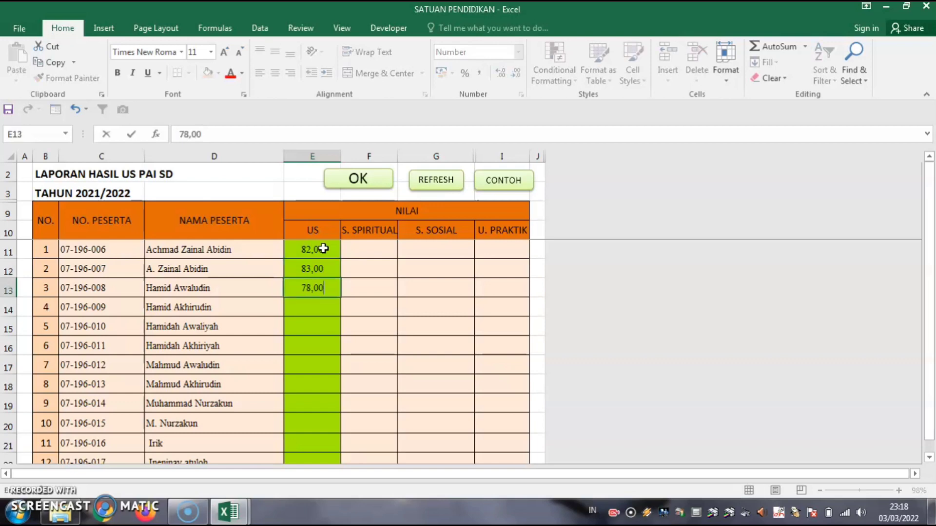
pyautogui.press('Return')
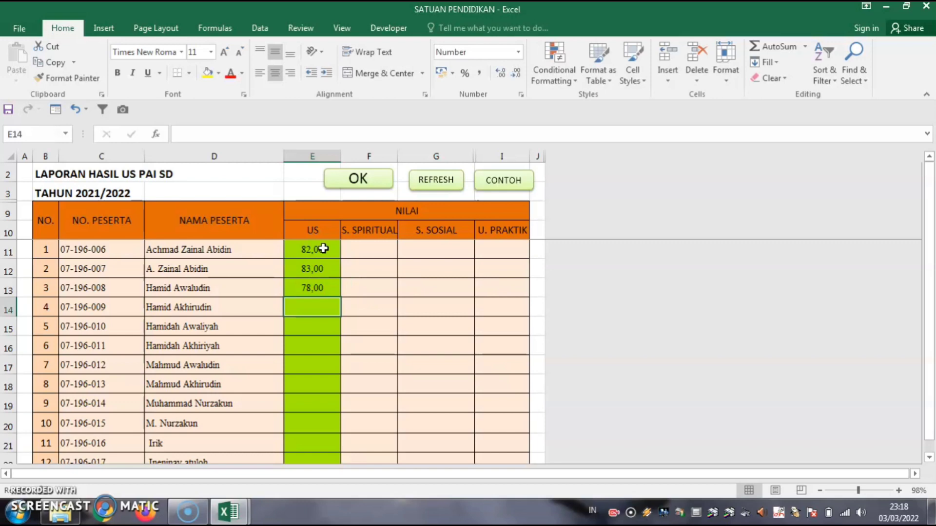
pyautogui.write('91')
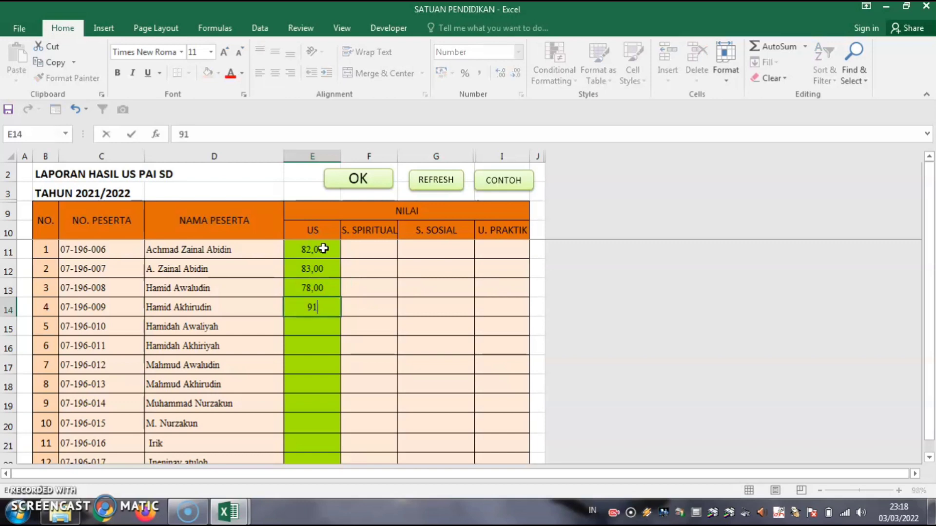
pyautogui.write(',00')
pyautogui.moveTo(323, 249); pyautogui.dragTo(329, 425)
pyautogui.scroll(13, 328, 419)
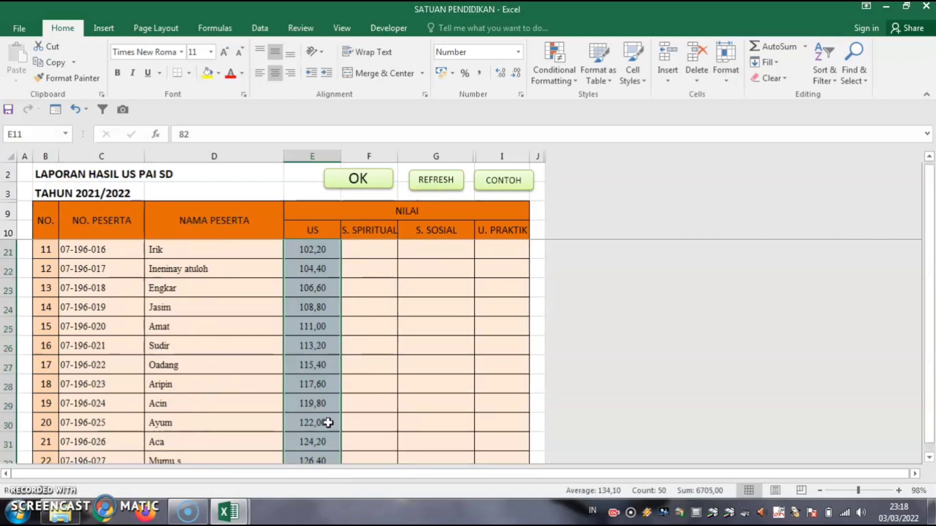
pyautogui.click(74, 109)
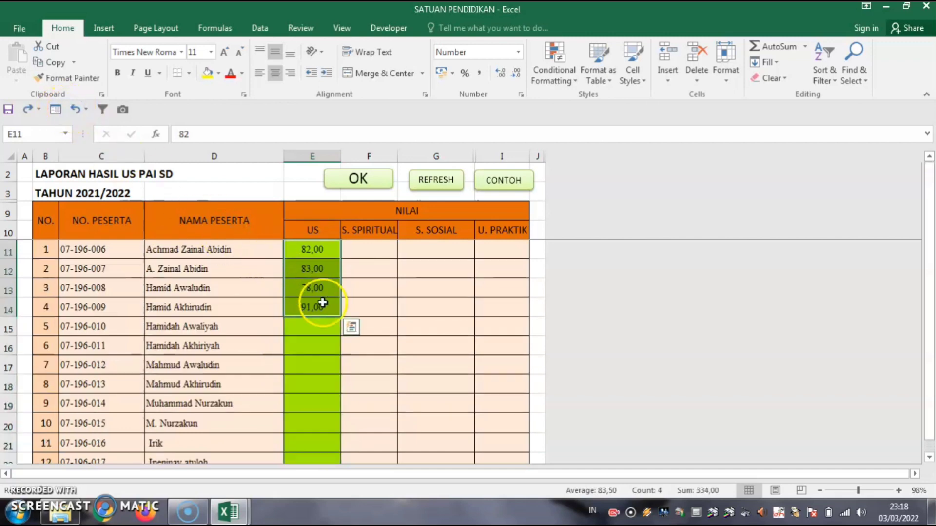
# Copy the four scores in E11:E14 and repeat them down column E through E34.
pyautogui.moveTo(310, 248); pyautogui.dragTo(322, 308)
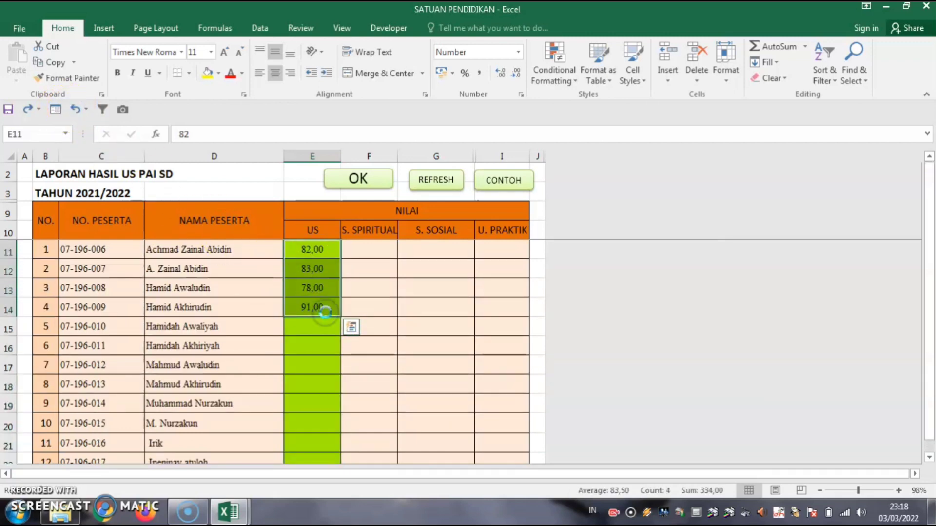
pyautogui.hotkey('ctrl', 'c')
pyautogui.click(325, 326)
pyautogui.hotkey('ctrl', 'v')
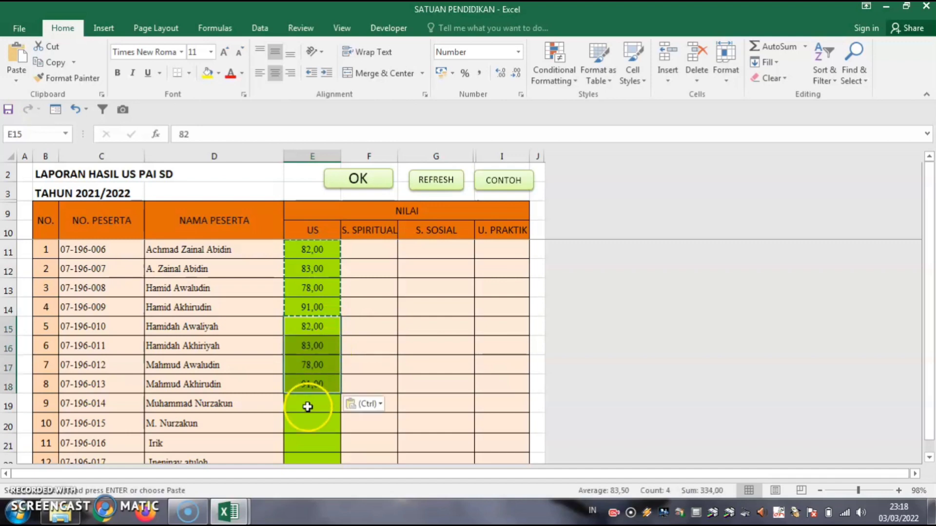
pyautogui.click(308, 407)
pyautogui.scroll(-5, 307, 403)
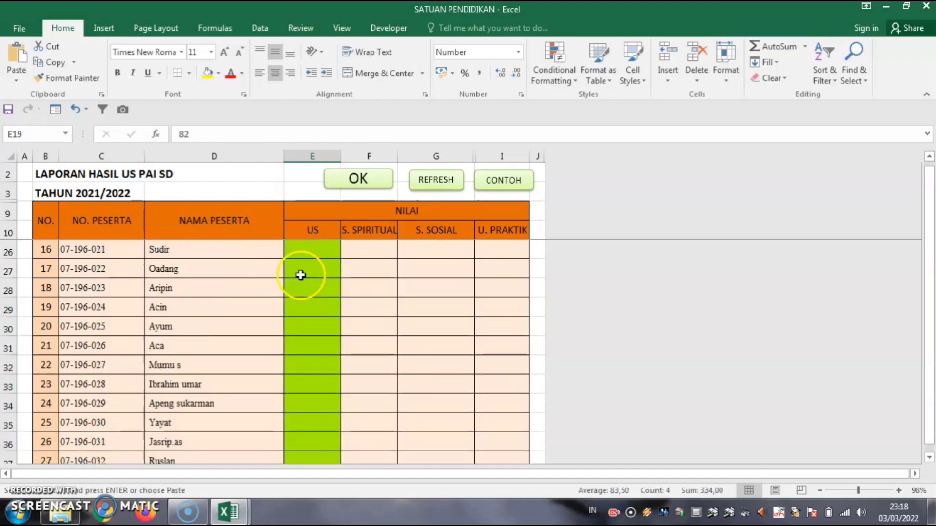
pyautogui.scroll(2, 301, 275)
pyautogui.click(302, 310)
pyautogui.hotkey('ctrl', 'v')
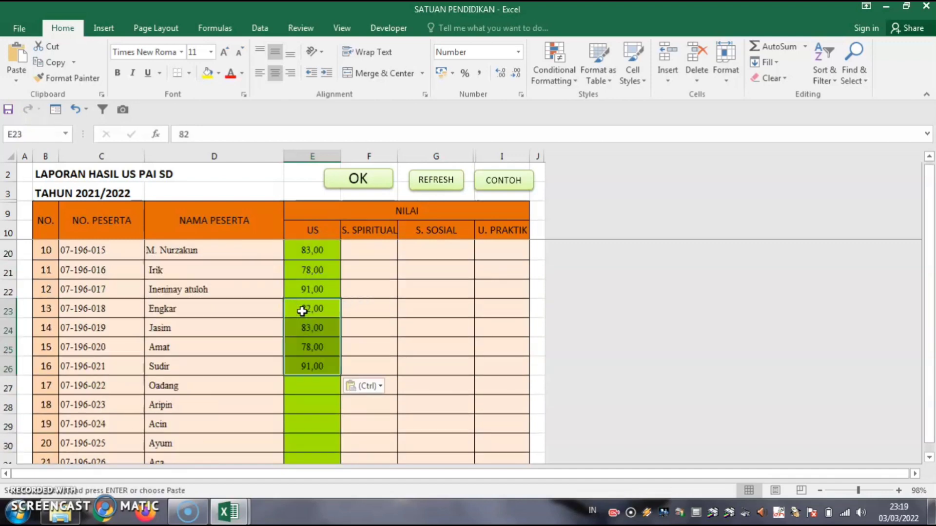
pyautogui.click(317, 386)
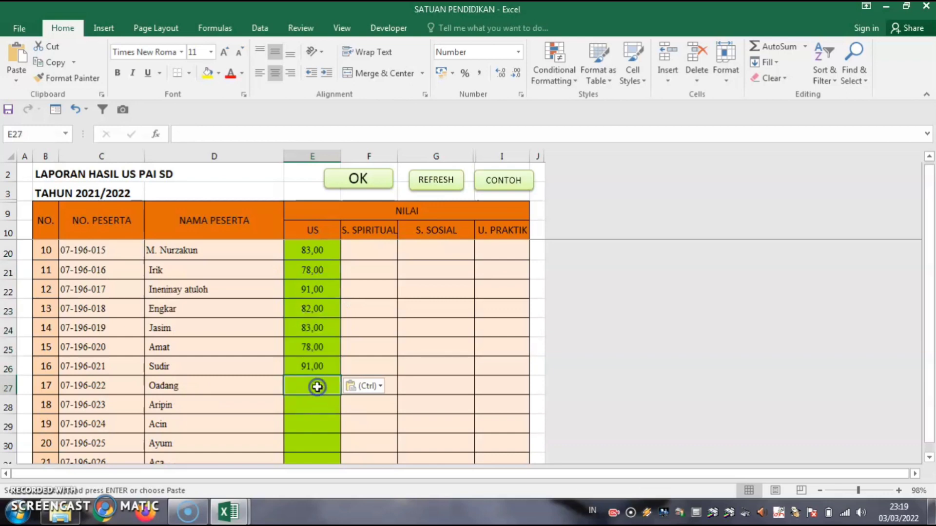
pyautogui.hotkey('ctrl', 'v')
pyautogui.scroll(-4, 315, 385)
pyautogui.scroll(1, 306, 297)
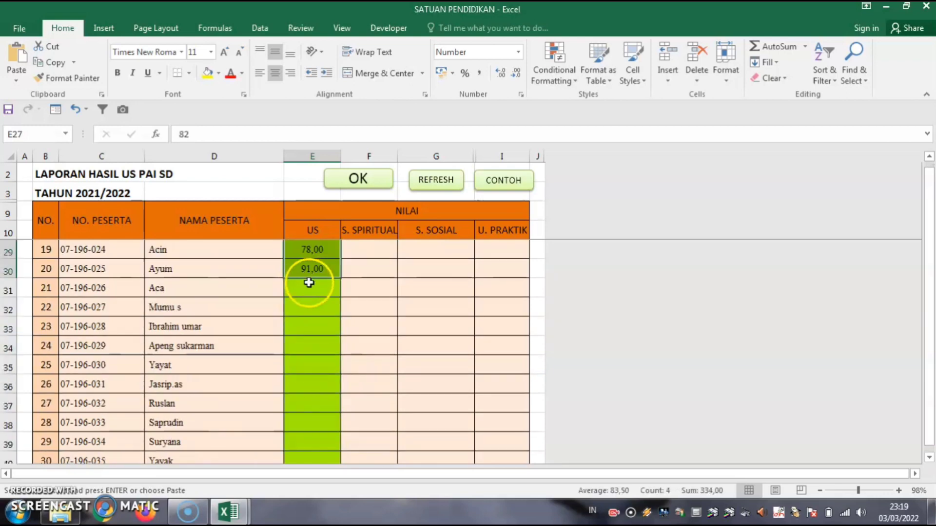
pyautogui.click(308, 283)
pyautogui.hotkey('ctrl', 'v')
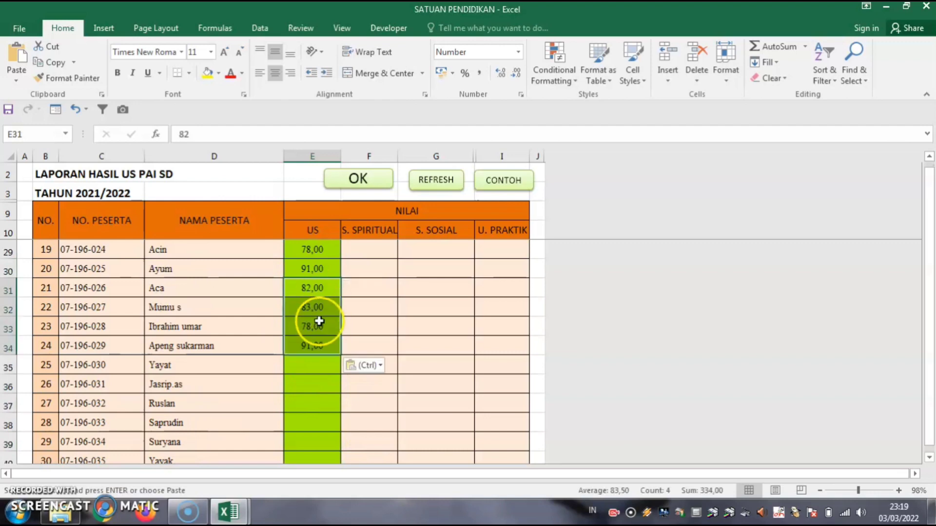
# Continue pasting the 82, 83, 78, 91 pattern from E35 down to E60.
pyautogui.click(316, 364)
pyautogui.hotkey('ctrl', 'v')
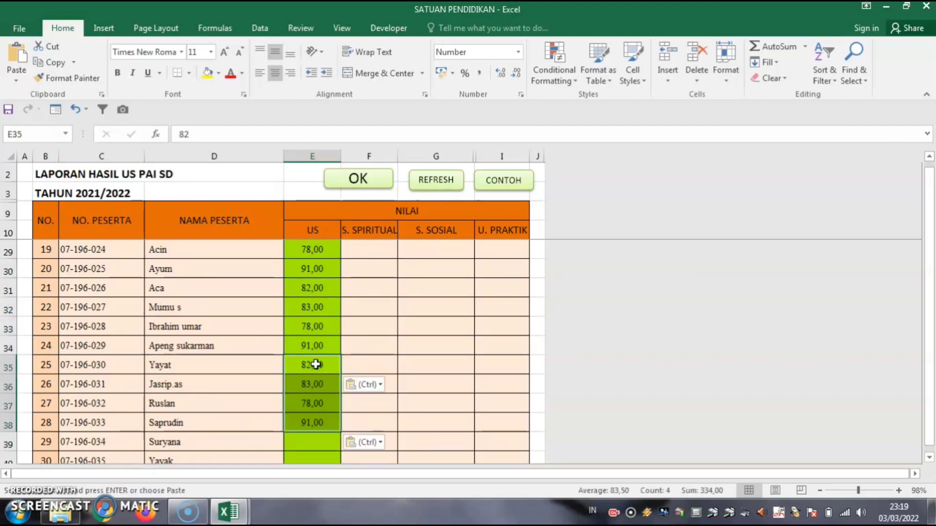
pyautogui.scroll(-4, 313, 364)
pyautogui.scroll(2, 309, 328)
pyautogui.click(311, 324)
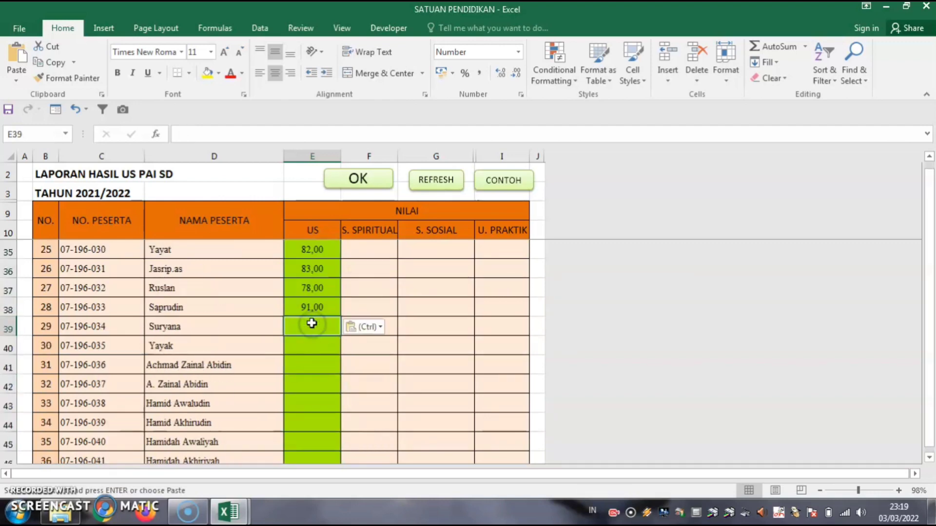
pyautogui.hotkey('ctrl', 'v')
pyautogui.scroll(-2, 313, 349)
pyautogui.scroll(1, 313, 343)
pyautogui.click(313, 343)
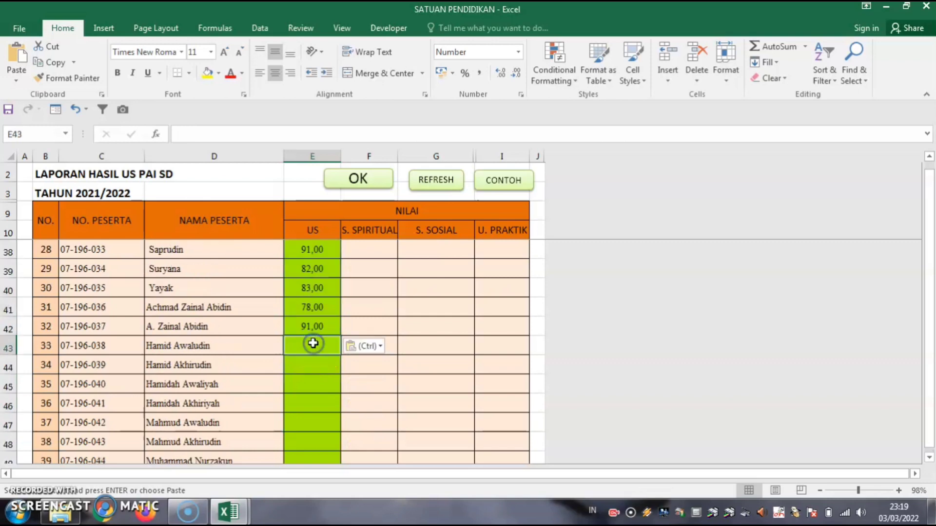
pyautogui.hotkey('ctrl', 'v')
pyautogui.scroll(-2, 314, 356)
pyautogui.click(316, 308)
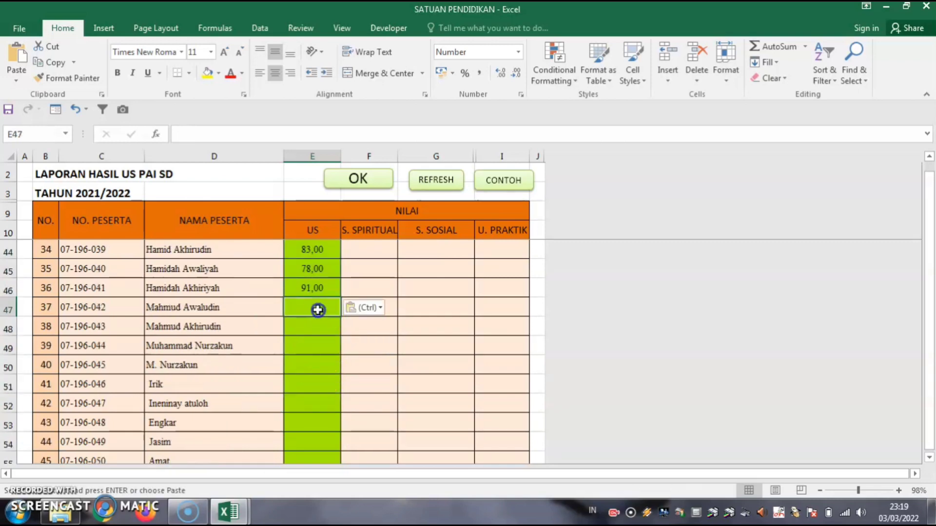
pyautogui.hotkey('ctrl', 'v')
pyautogui.scroll(-1, 333, 353)
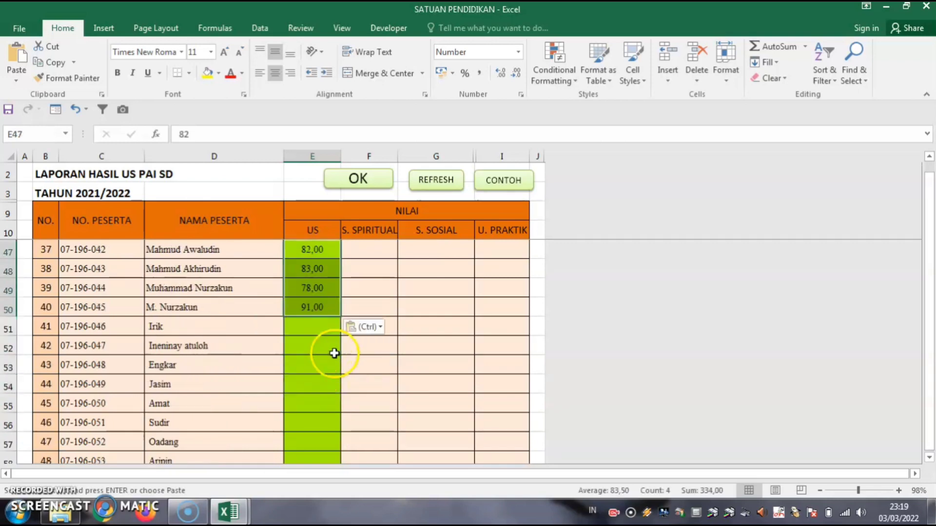
pyautogui.click(310, 328)
pyautogui.hotkey('ctrl', 'v')
pyautogui.scroll(-2, 318, 347)
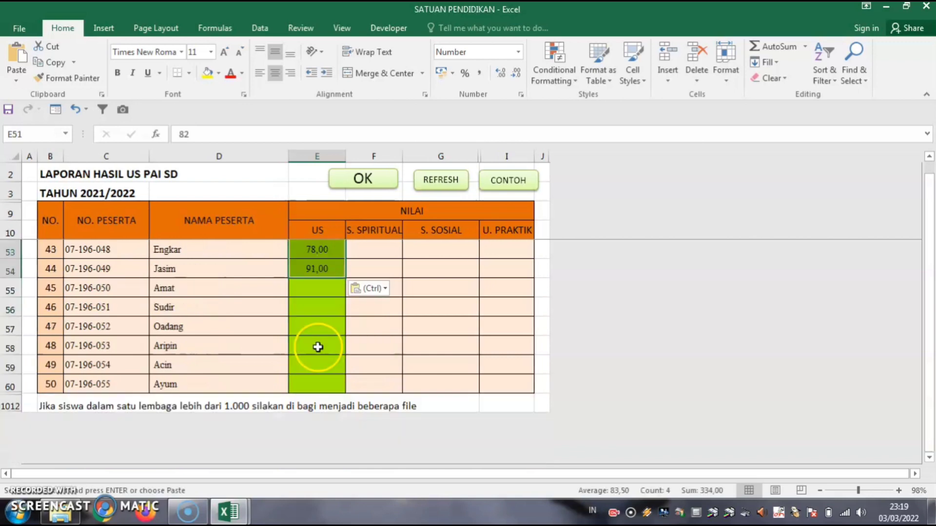
pyautogui.click(316, 288)
pyautogui.hotkey('ctrl', 'v')
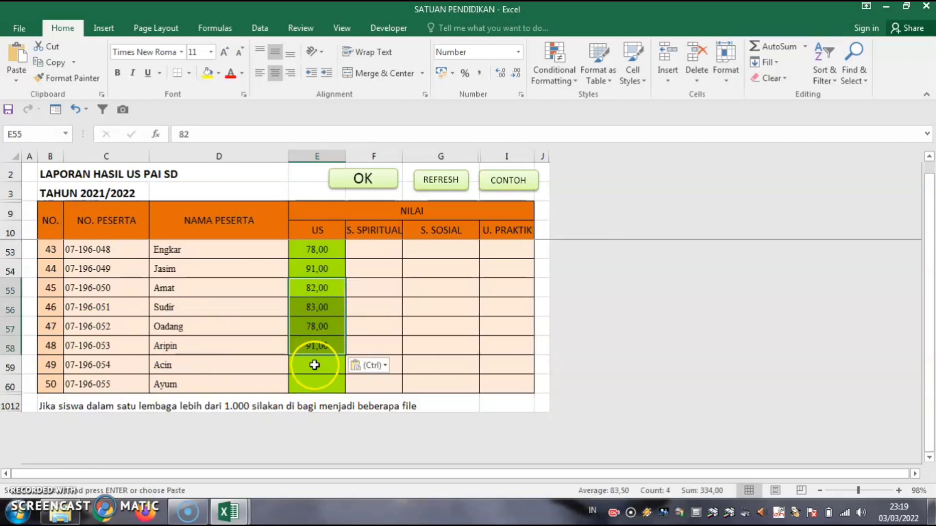
pyautogui.click(313, 363)
pyautogui.hotkey('ctrl', 'v')
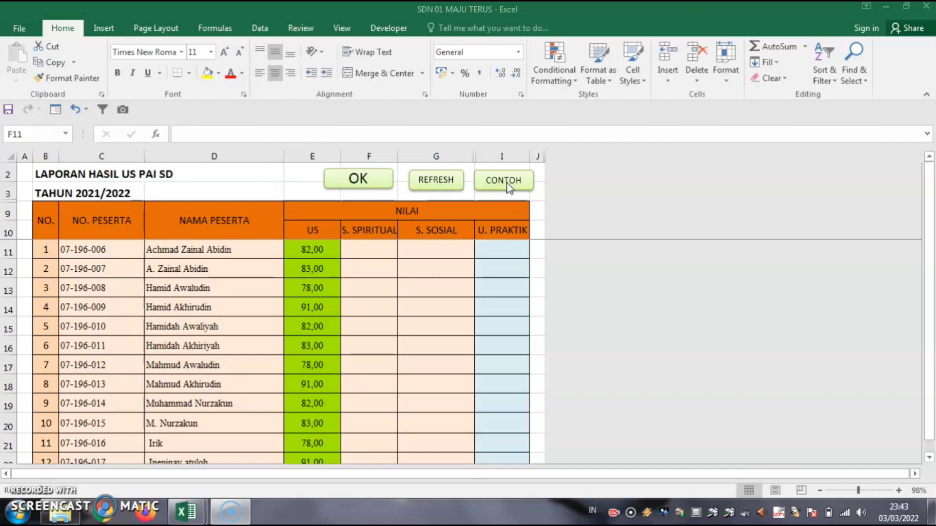
# Enter SB in F11 (S. SPIRITUAL) and G11 (S. SOSIAL).
pyautogui.click(376, 252)
pyautogui.click(371, 246)
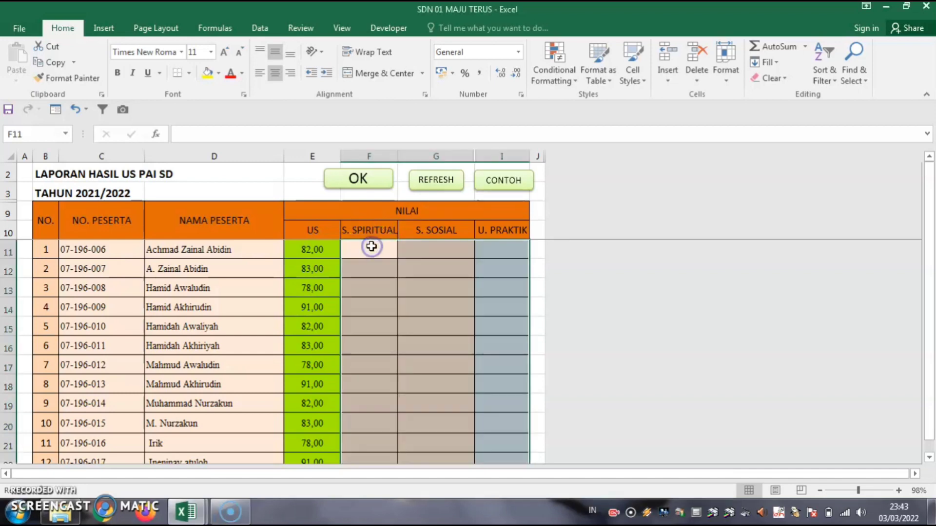
pyautogui.click(372, 246)
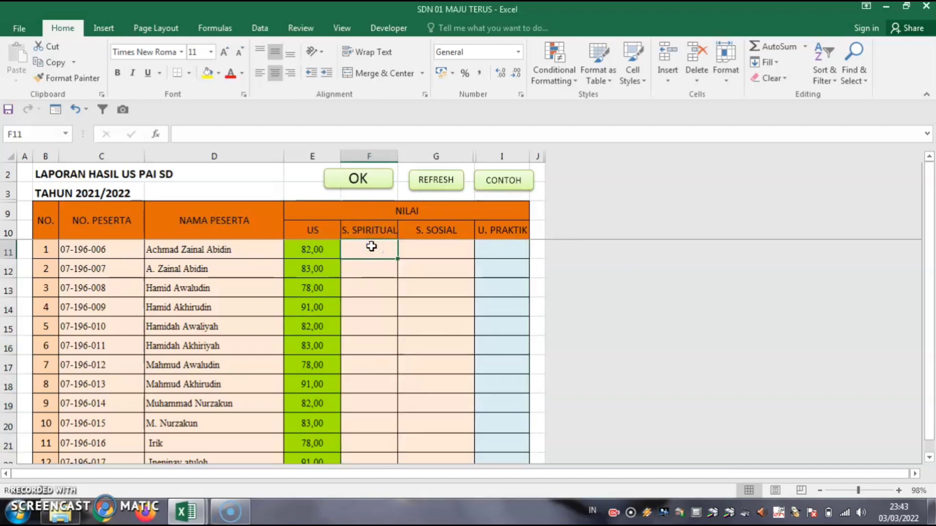
pyautogui.write('sb')
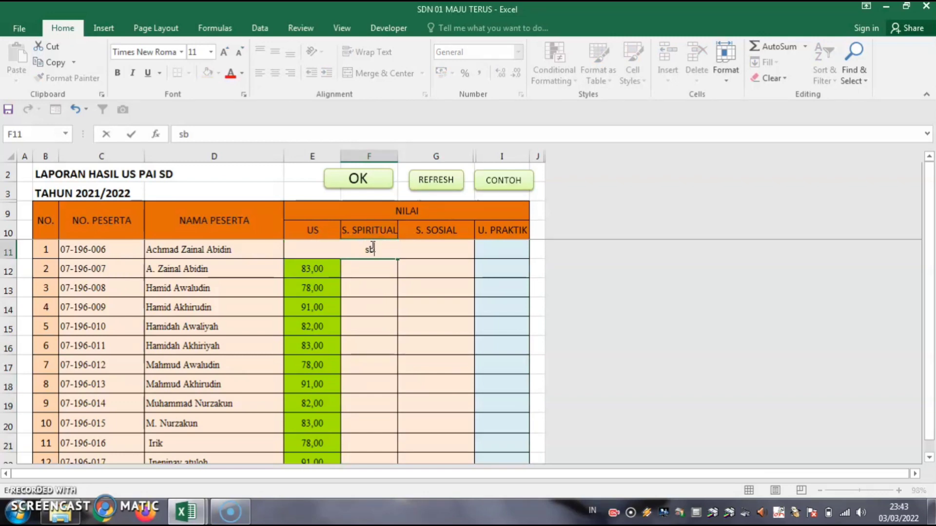
pyautogui.write('SB')
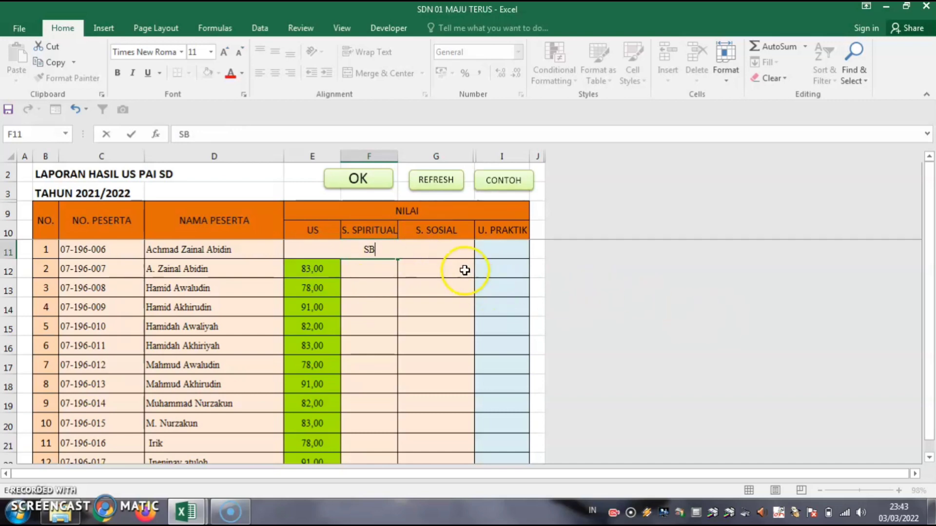
pyautogui.click(441, 248)
pyautogui.write('s')
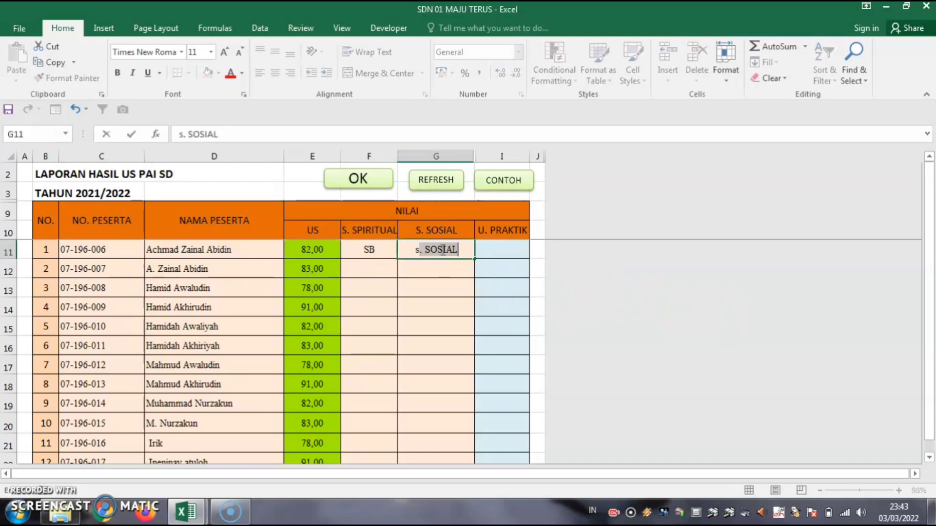
pyautogui.write('b')
pyautogui.click(433, 268)
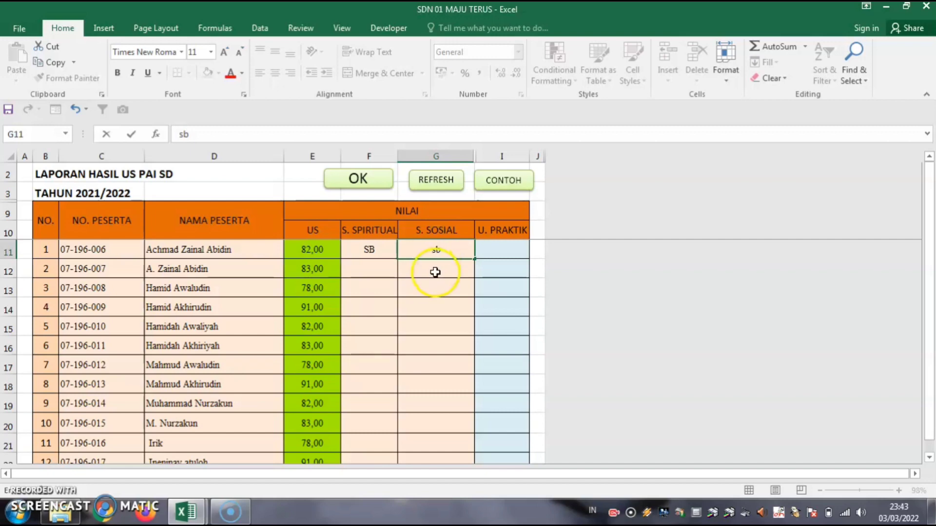
pyautogui.click(423, 245)
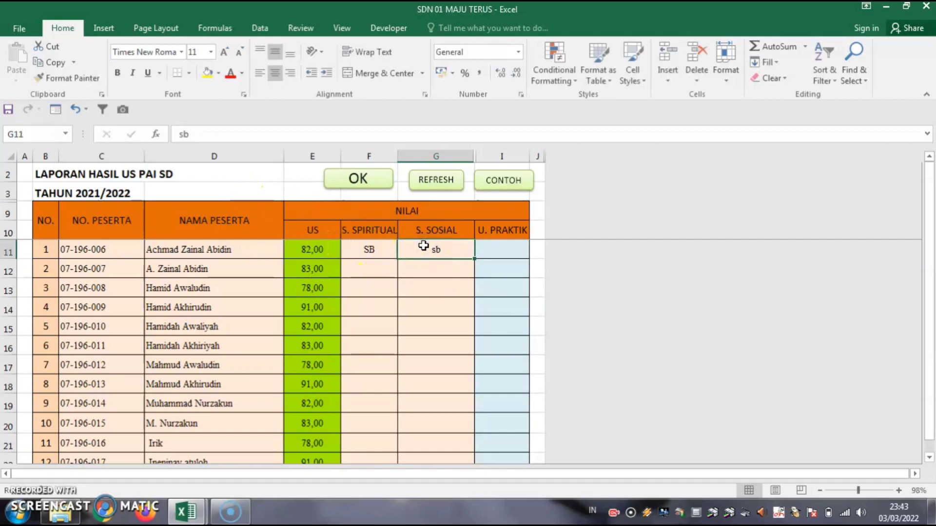
pyautogui.write('SB')
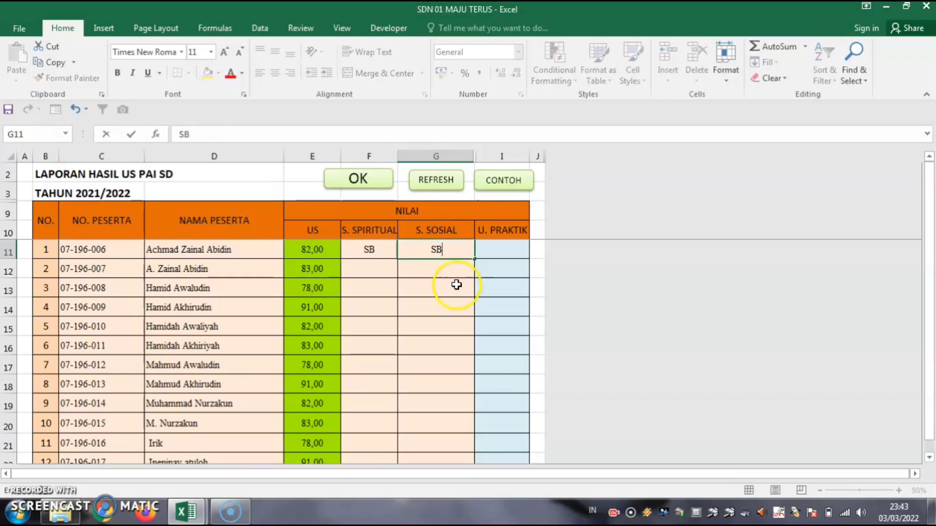
pyautogui.click(447, 268)
# Fill SB down both attitude columns to row 60, then select the US scores E11:E60.
pyautogui.moveTo(364, 249); pyautogui.dragTo(466, 427)
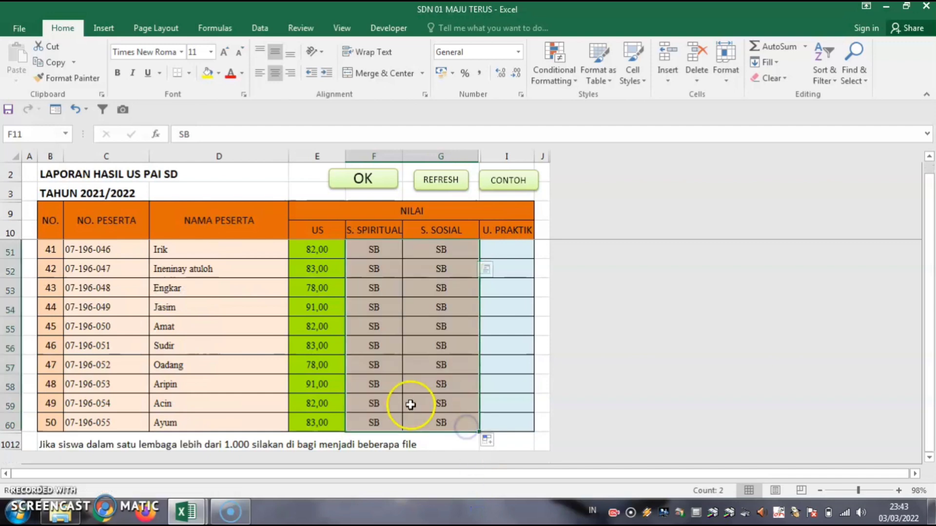
pyautogui.scroll(13, 407, 401)
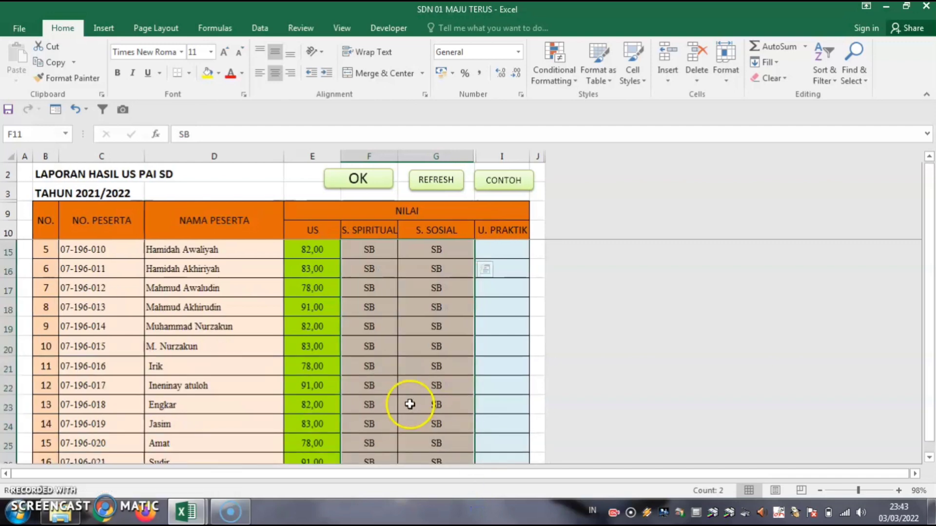
pyautogui.click(511, 246)
pyautogui.moveTo(306, 248); pyautogui.dragTo(297, 385)
pyautogui.moveTo(285, 422); pyautogui.dragTo(313, 439)
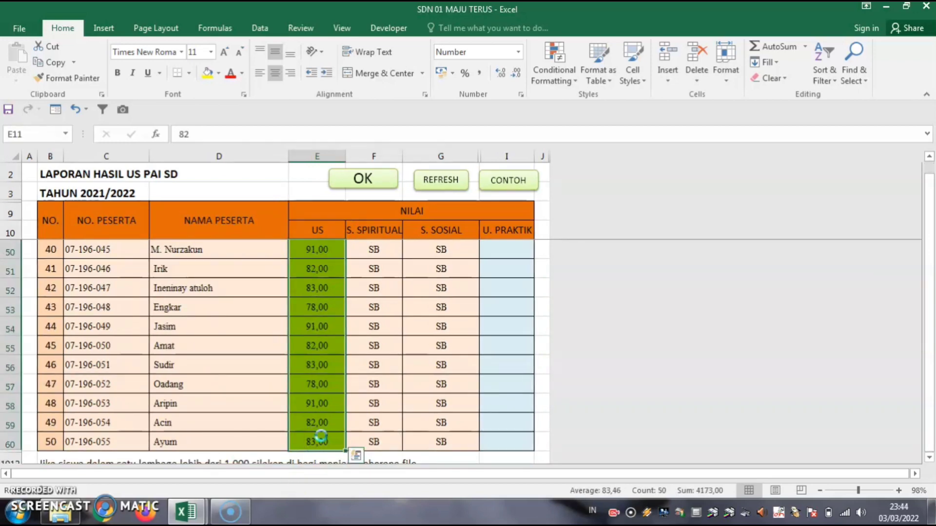
# Paste the US scores into U. PRAKTIK starting at I50 and return to the main menu.
pyautogui.hotkey('ctrl', 'c')
pyautogui.click(499, 246)
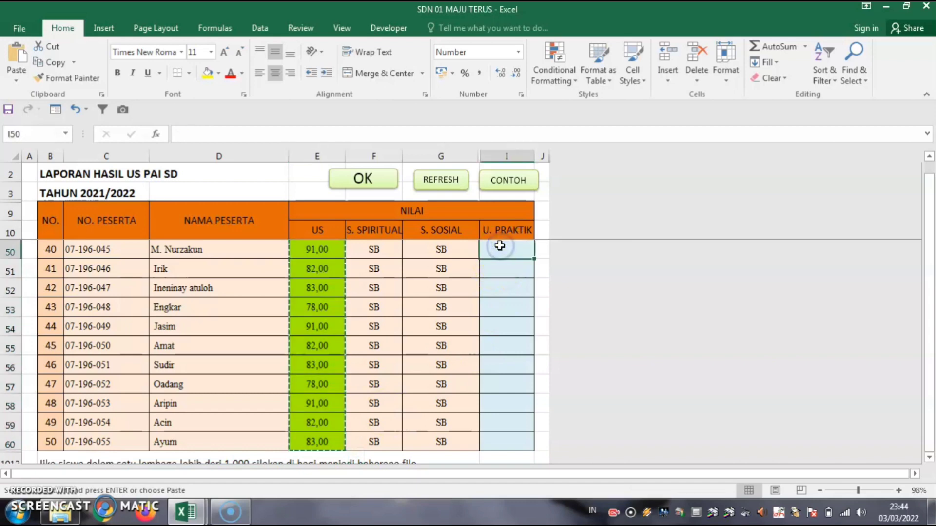
pyautogui.hotkey('ctrl', 'v')
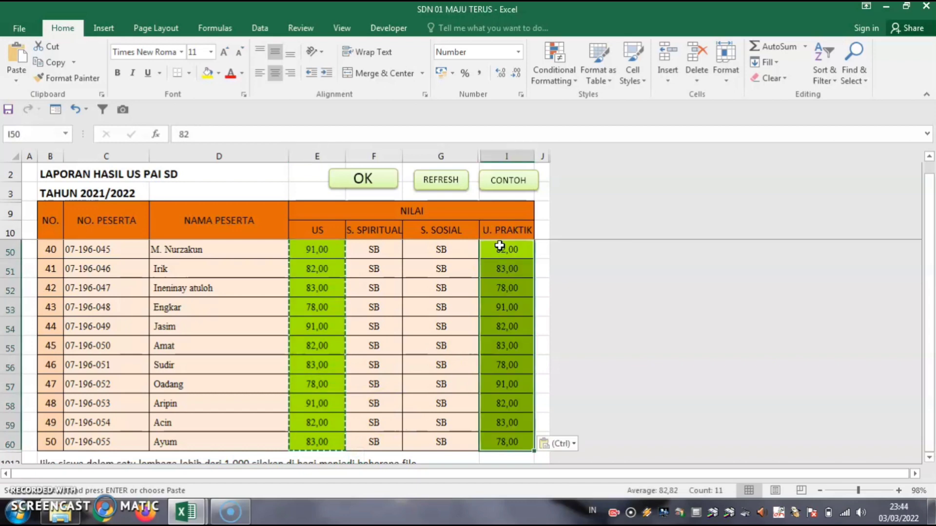
pyautogui.click(277, 361)
pyautogui.scroll(3, 277, 362)
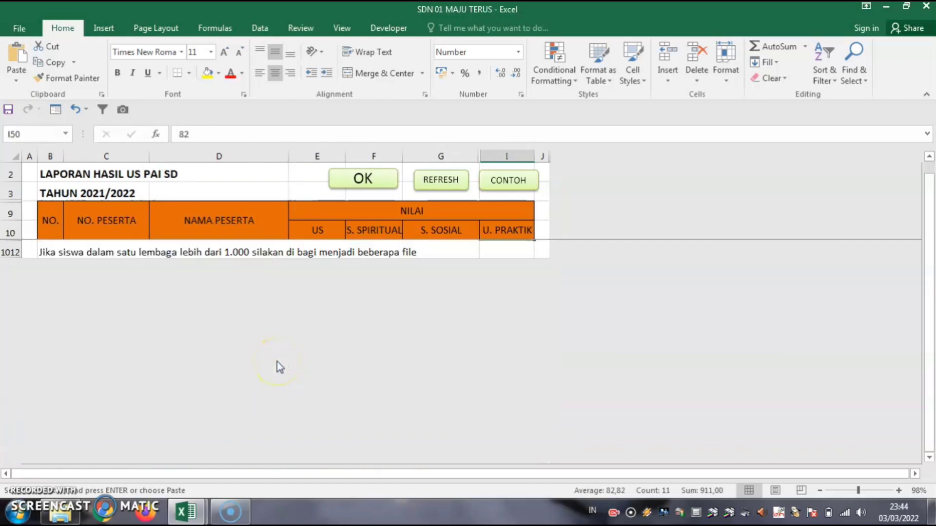
pyautogui.scroll(14, 215, 336)
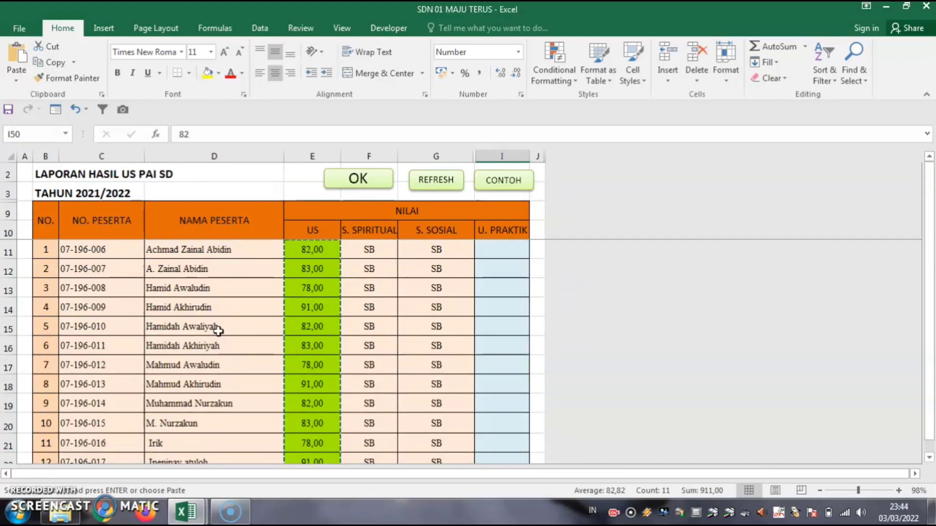
pyautogui.click(366, 184)
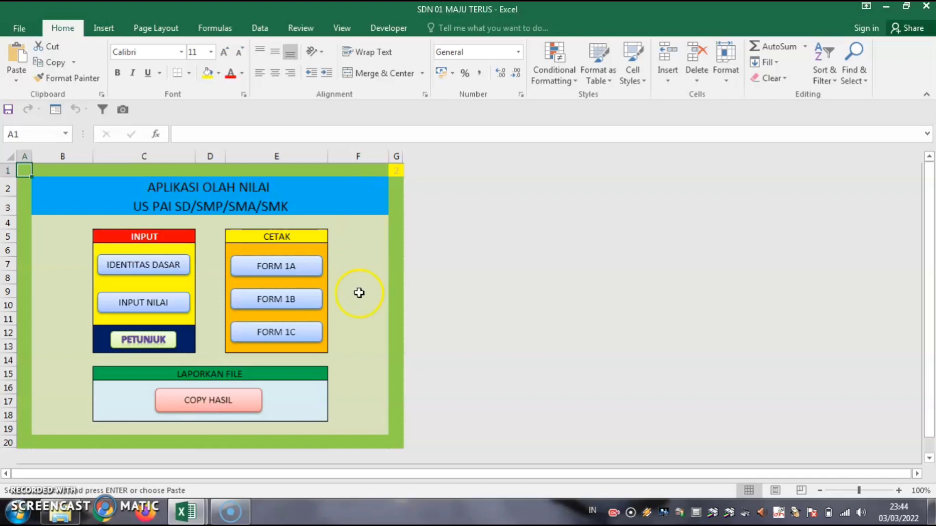
# Scroll through the Form 1.A NILAI USBN report, then go back to the main menu.
pyautogui.click(278, 269)
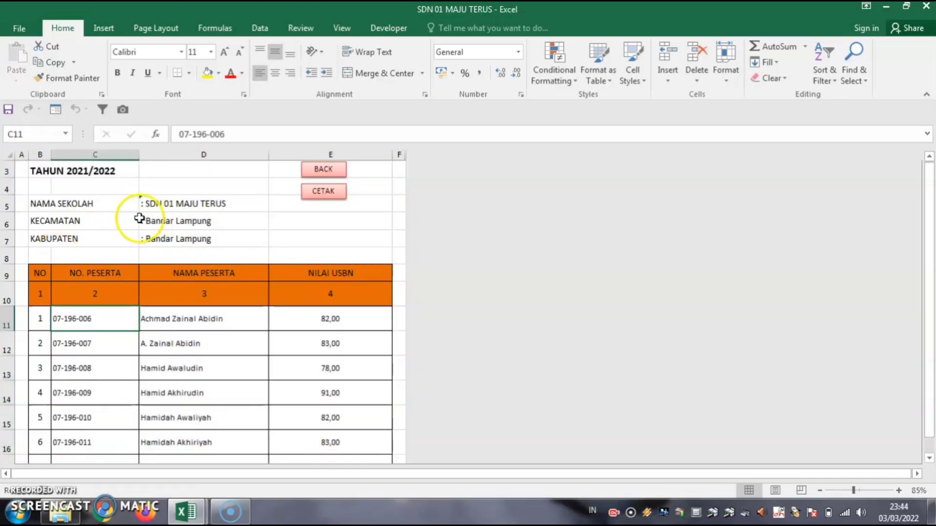
pyautogui.scroll(1, 139, 217)
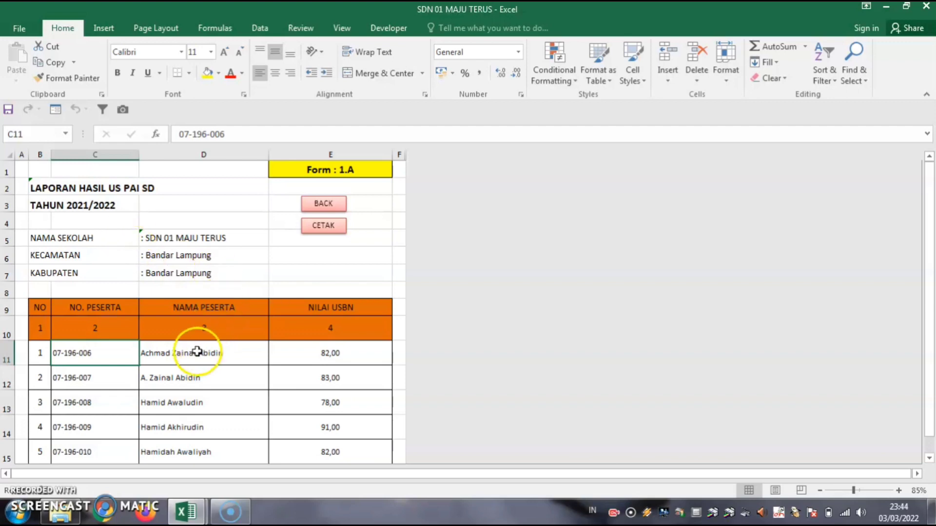
pyautogui.scroll(-8, 72, 359)
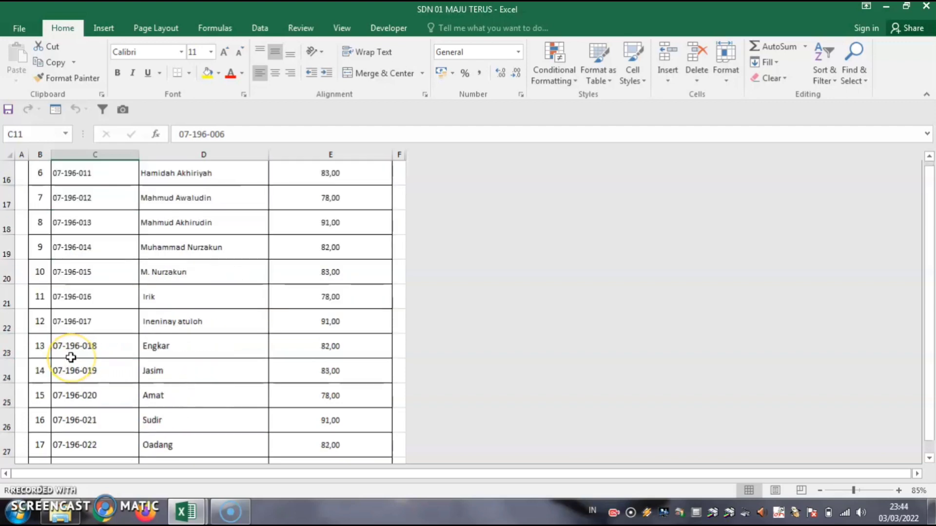
pyautogui.scroll(-8, 71, 358)
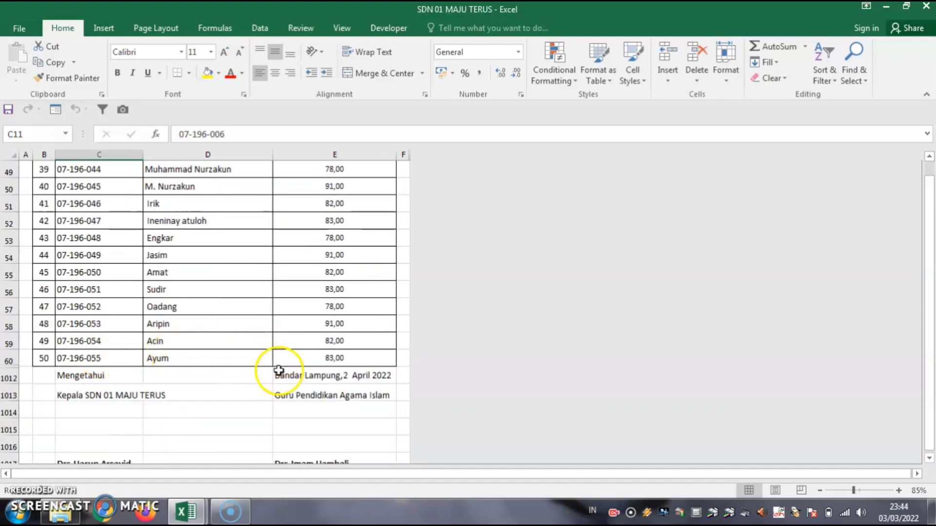
pyautogui.scroll(-3, 268, 385)
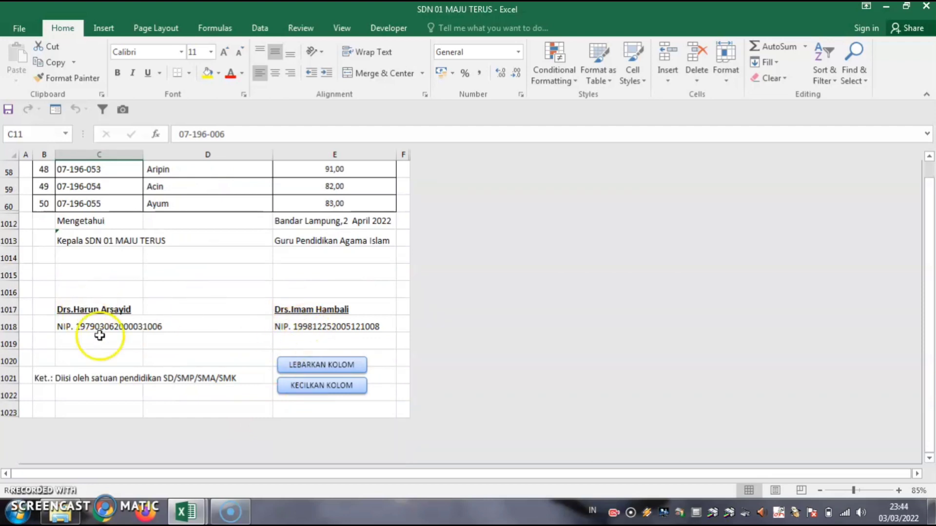
pyautogui.scroll(6, 170, 353)
pyautogui.scroll(13, 188, 355)
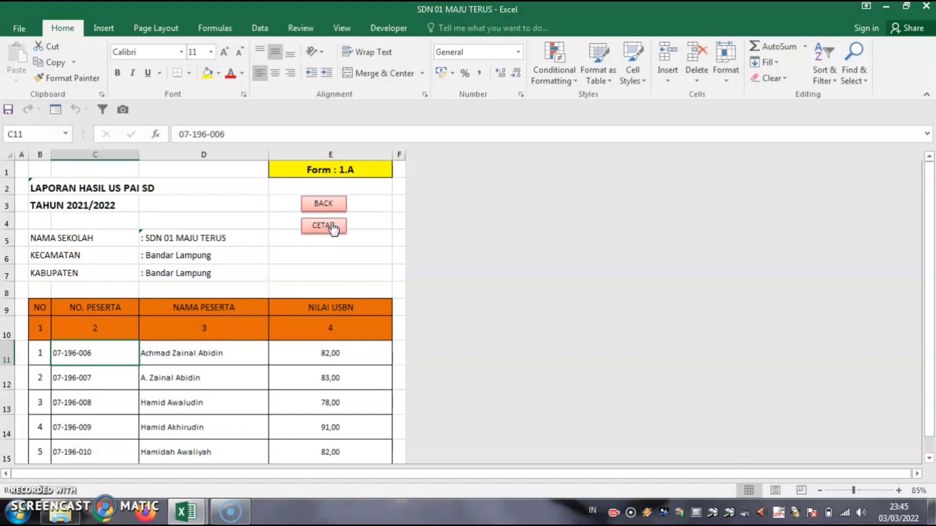
pyautogui.click(323, 203)
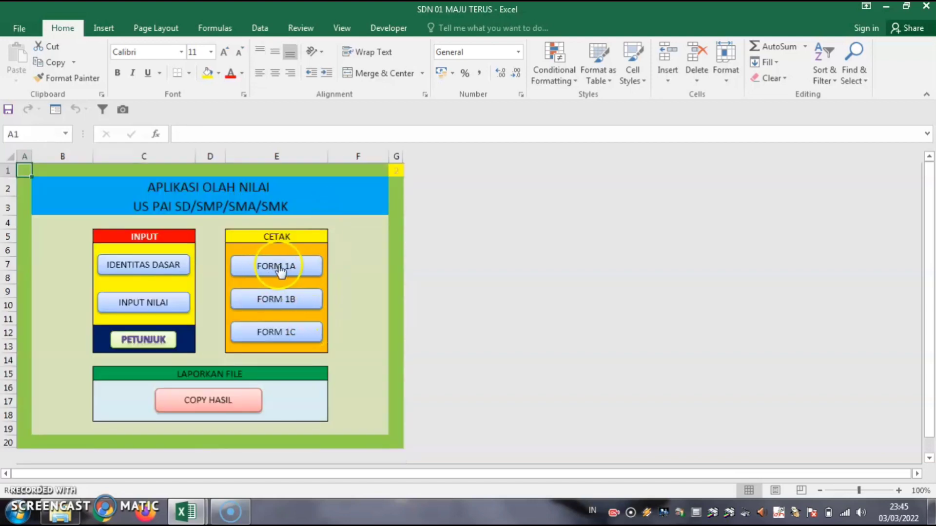
# Review the Form 1.B recap: 50 participants, highest 91, lowest 78, average 83,46, and the score-range chart.
pyautogui.click(267, 302)
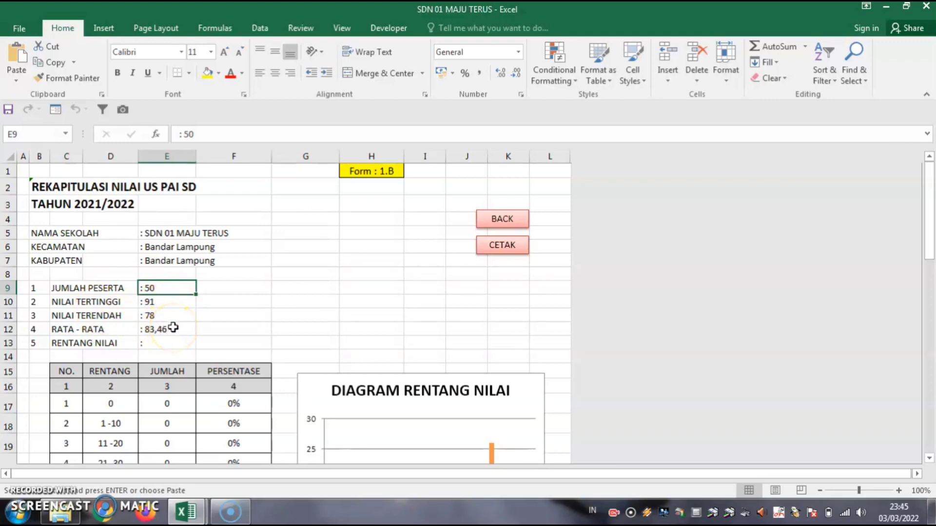
pyautogui.moveTo(59, 288); pyautogui.dragTo(184, 329)
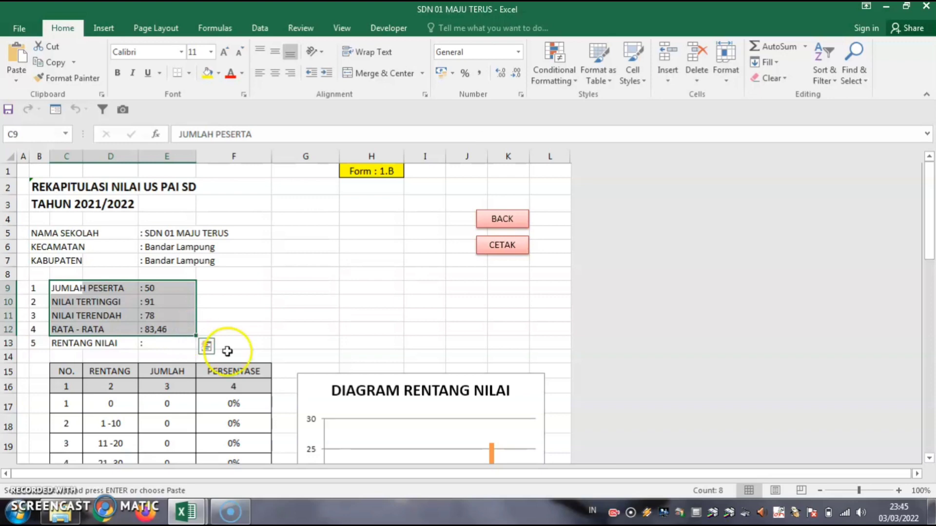
pyautogui.scroll(-7, 260, 338)
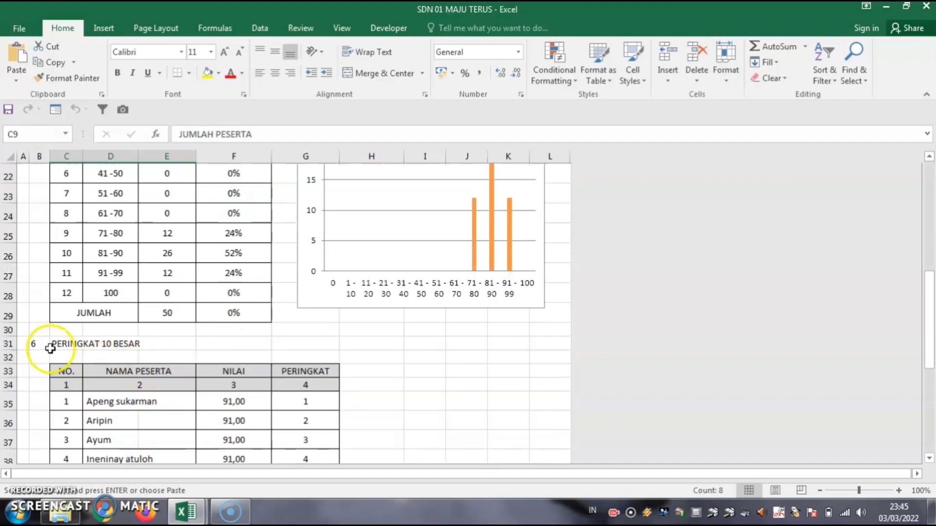
pyautogui.scroll(-3, 122, 342)
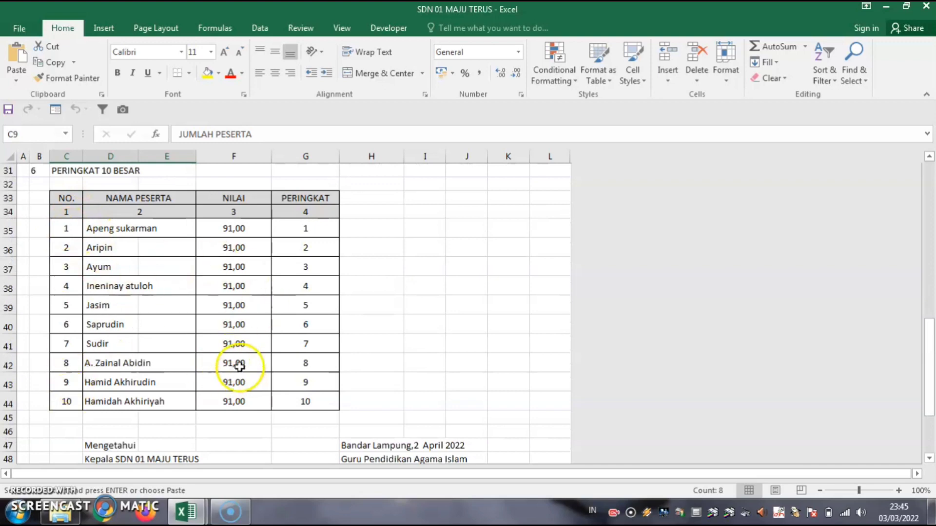
pyautogui.scroll(-4, 235, 367)
pyautogui.scroll(11, 240, 367)
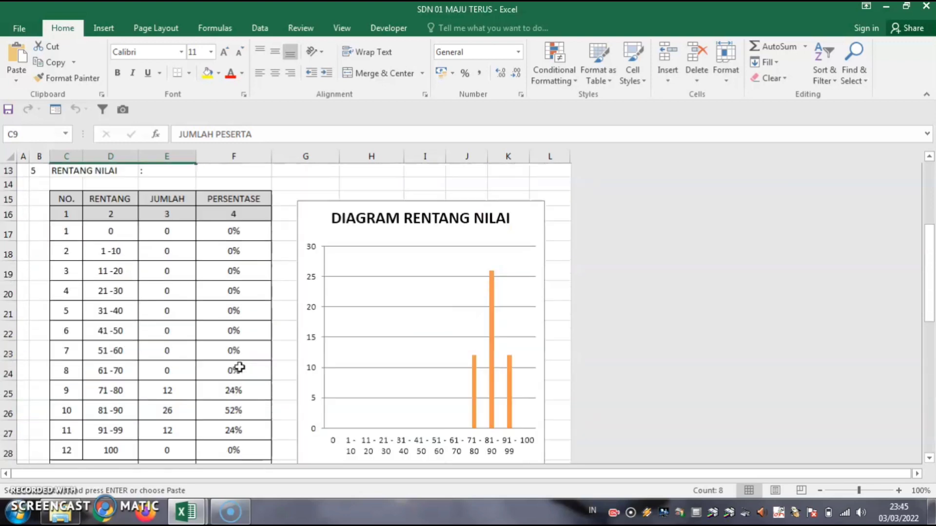
pyautogui.click(419, 299)
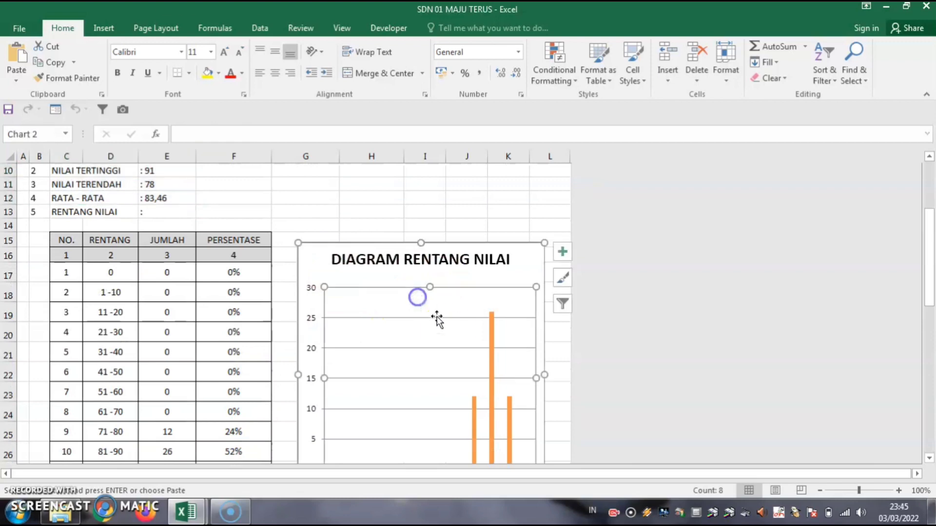
pyautogui.scroll(-3, 439, 322)
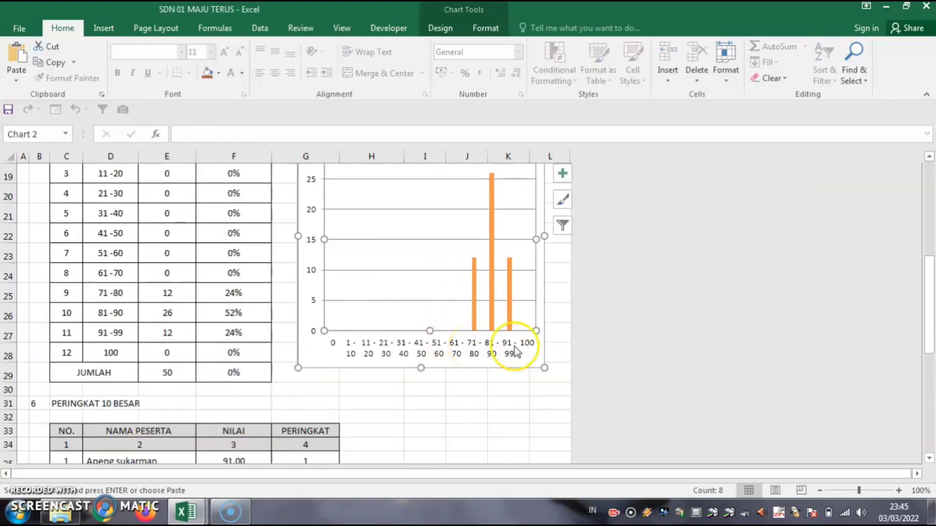
pyautogui.scroll(6, 514, 347)
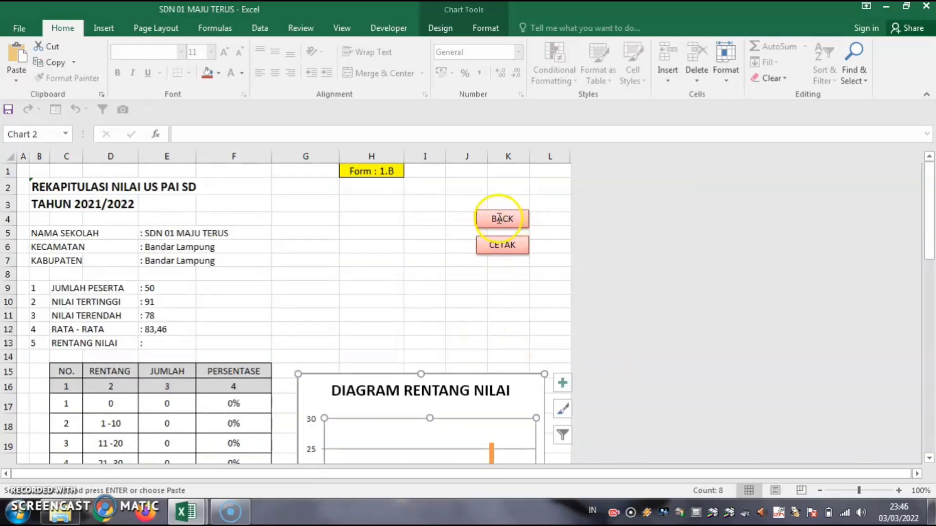
pyautogui.click(473, 270)
# Open the Form 1.C report from the main menu and inspect the empty UJIAN PRAKTIK cell H11.
pyautogui.click(495, 220)
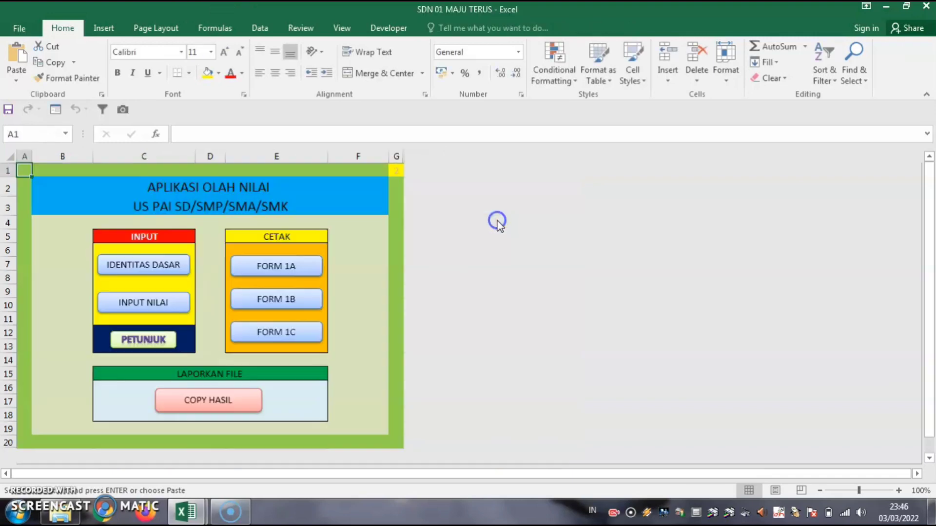
pyautogui.click(267, 338)
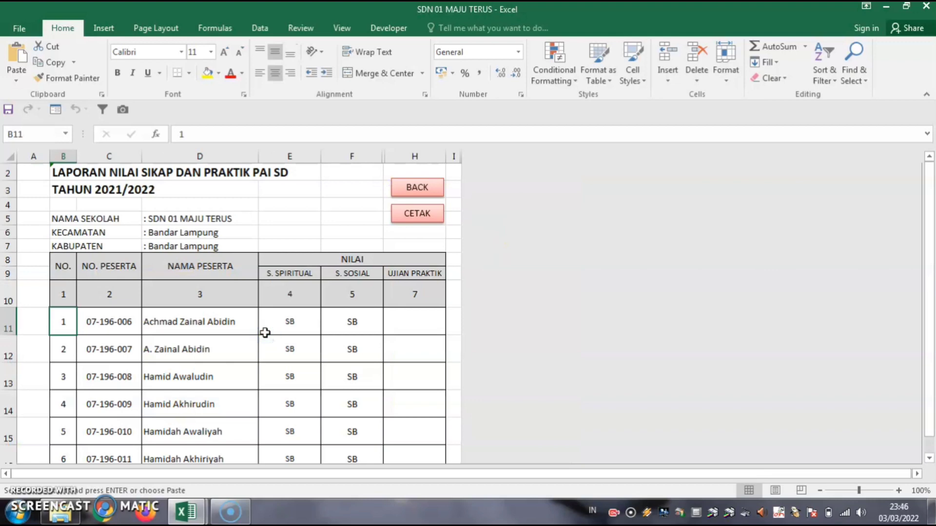
pyautogui.scroll(1, 202, 305)
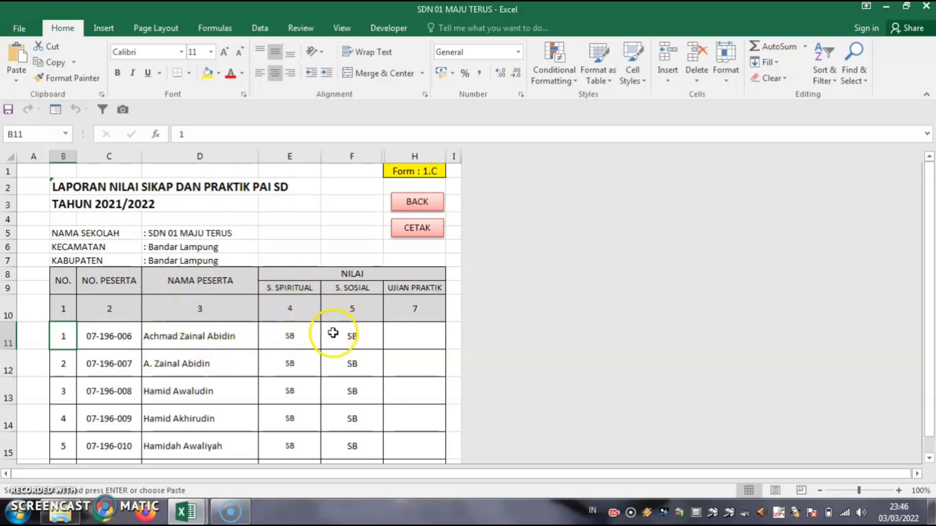
pyautogui.click(425, 337)
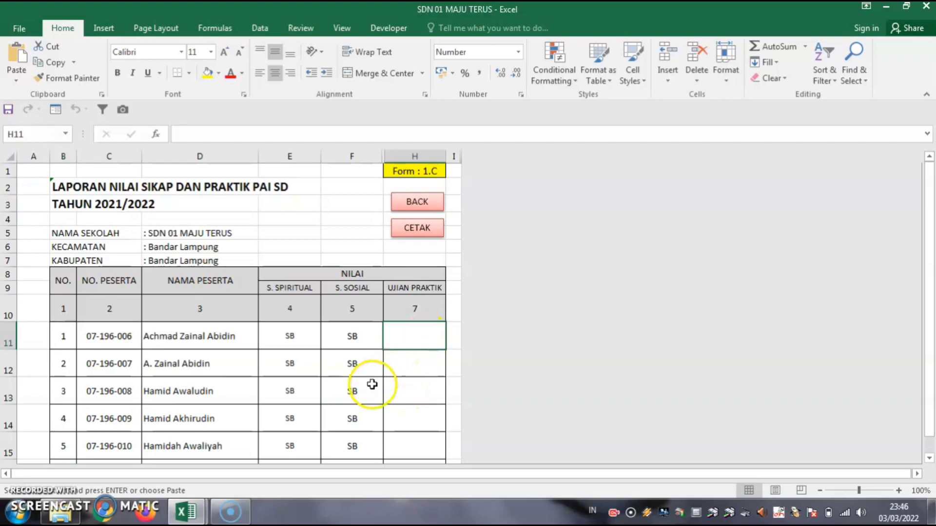
# From the main menu, open the INPUT NILAI sheet and clear the U. PRAKTIK cells I50:I60.
pyautogui.click(416, 205)
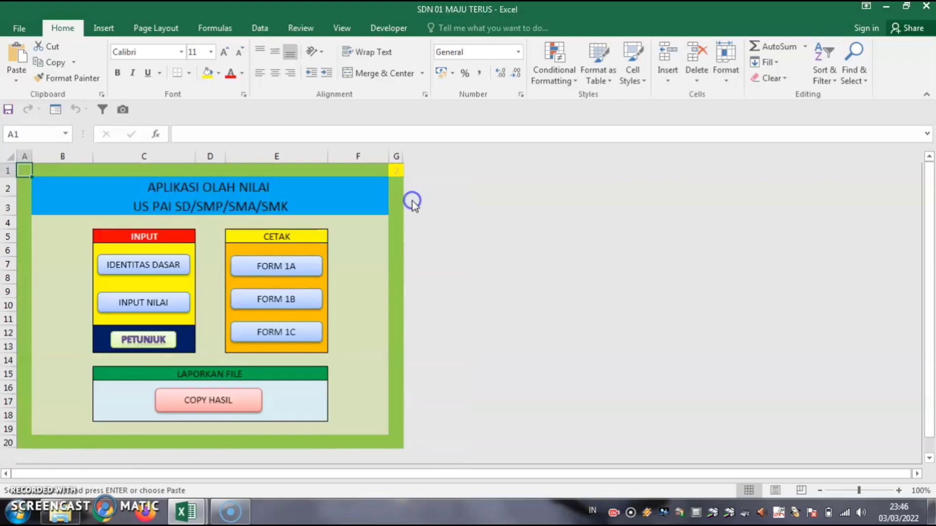
pyautogui.click(146, 303)
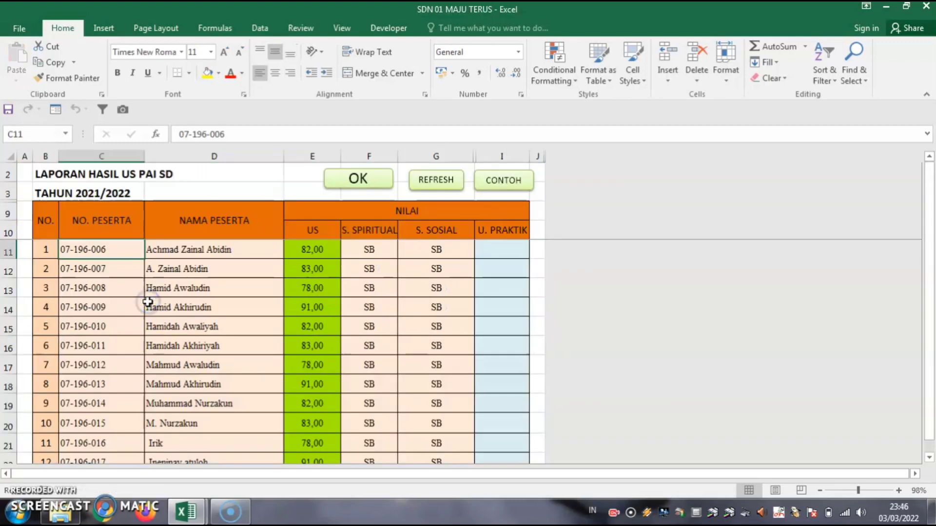
pyautogui.click(503, 248)
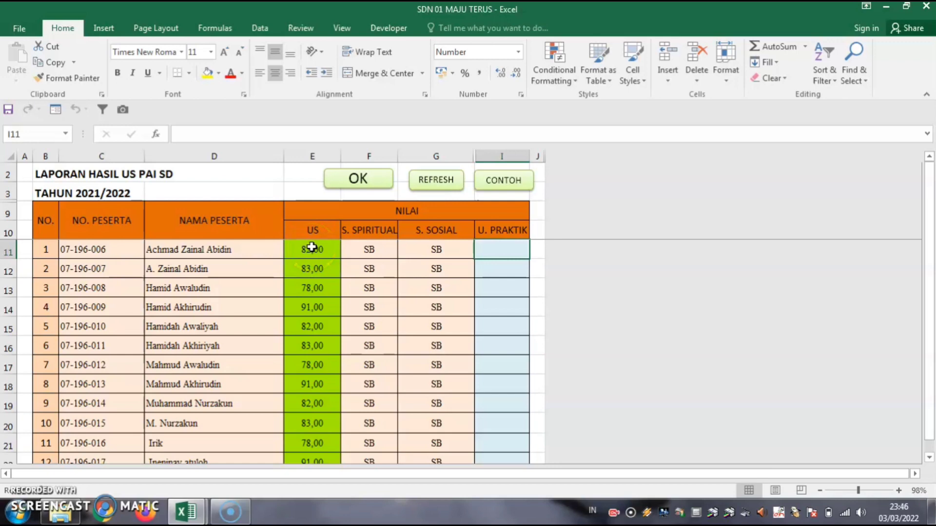
pyautogui.moveTo(311, 248); pyautogui.dragTo(324, 463)
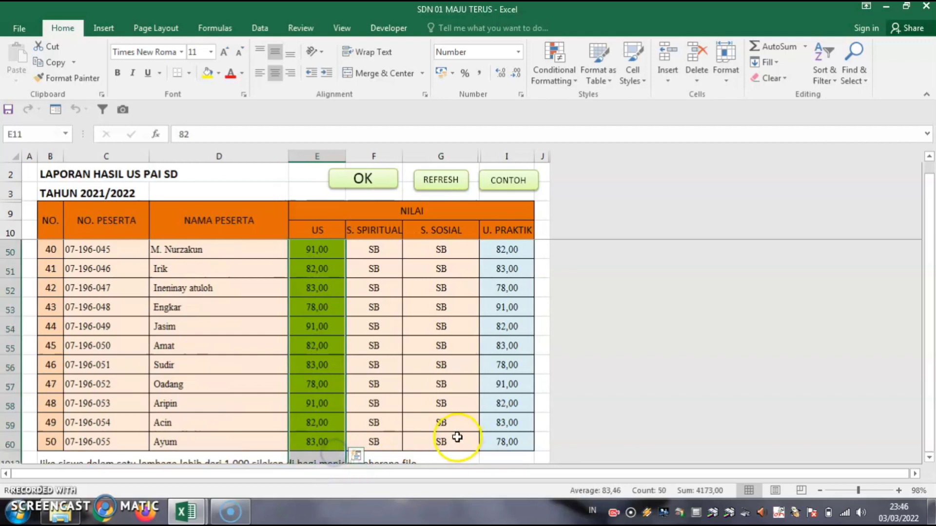
pyautogui.scroll(2, 445, 412)
pyautogui.scroll(-1, 471, 410)
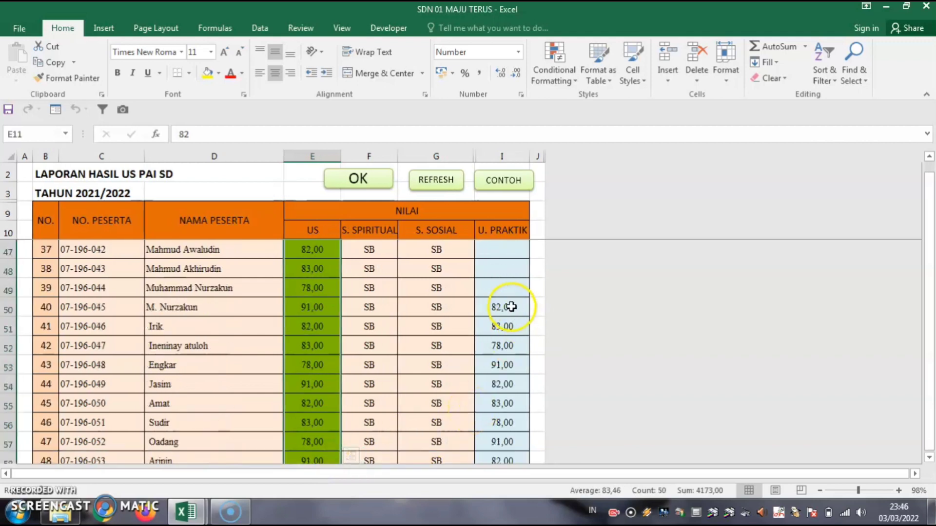
pyautogui.moveTo(507, 308); pyautogui.dragTo(504, 443)
pyautogui.press('Delete')
# Copy the US scores E11:E60 into the U. PRAKTIK column starting at I11.
pyautogui.scroll(13, 302, 390)
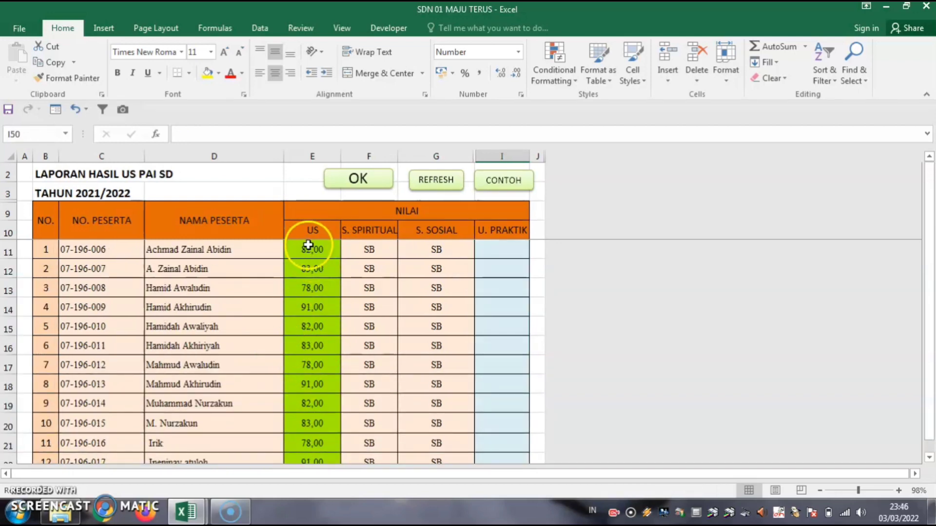
pyautogui.moveTo(310, 249); pyautogui.dragTo(315, 441)
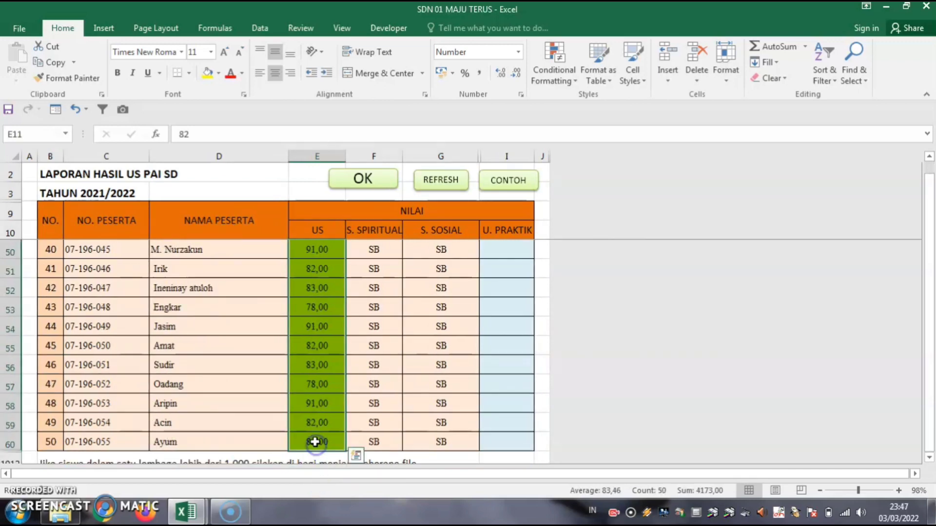
pyautogui.hotkey('ctrl', 'c')
pyautogui.scroll(6, 410, 436)
pyautogui.scroll(7, 411, 436)
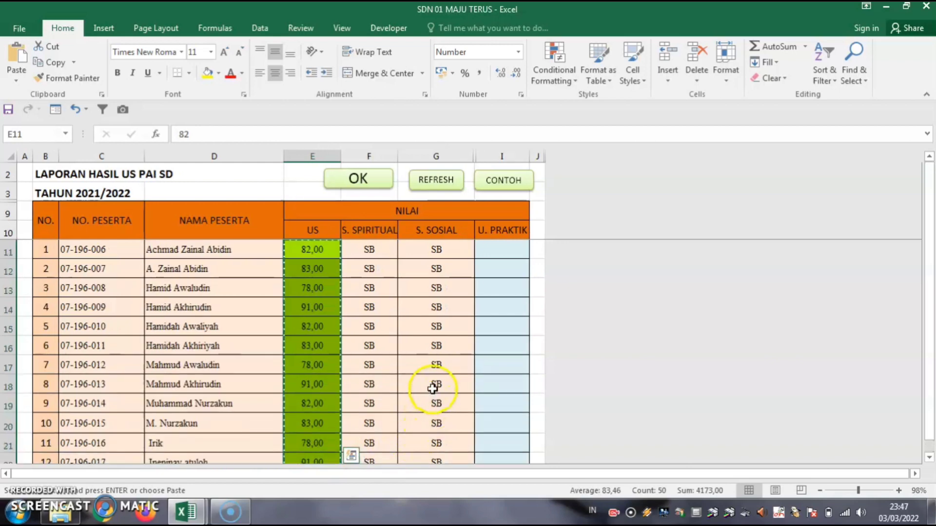
pyautogui.click(498, 245)
pyautogui.hotkey('ctrl', 'v')
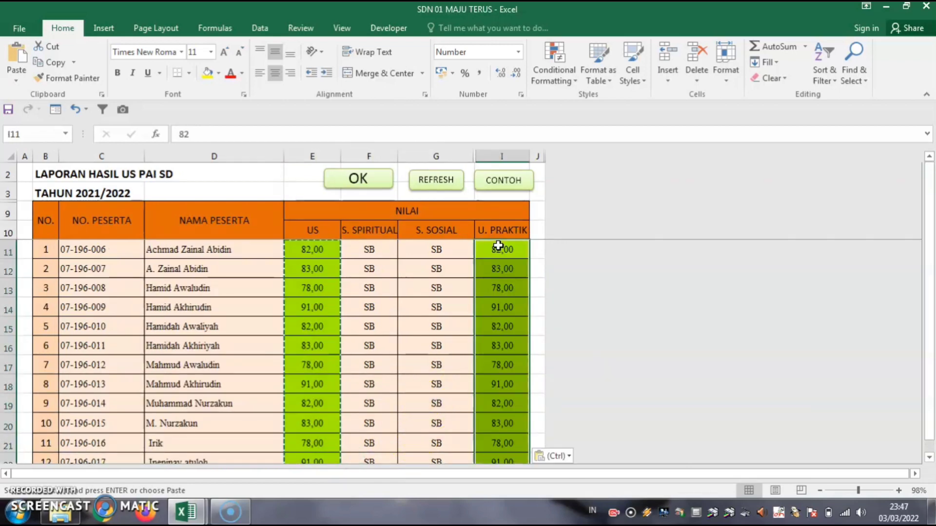
# Confirm with OK to process the grades and return to the main menu.
pyautogui.scroll(-6, 530, 350)
pyautogui.scroll(-7, 524, 354)
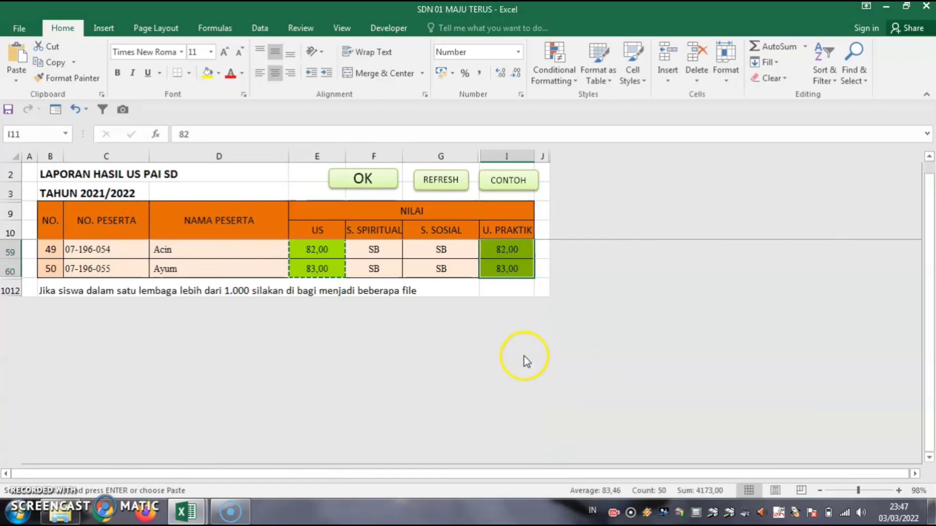
pyautogui.scroll(3, 524, 353)
pyautogui.click(339, 181)
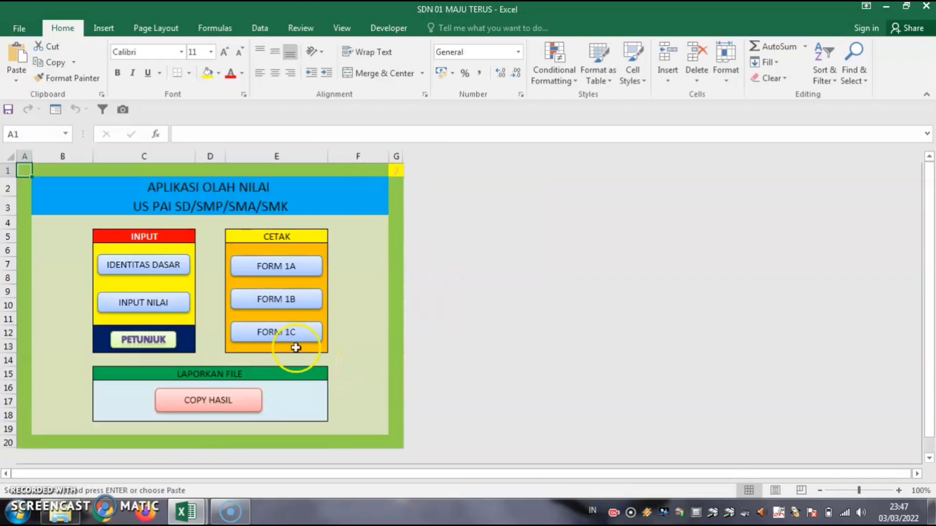
# Check Form 1.C's UJIAN PRAKTIK scores (e.g. 82,00, 83,00), then go BACK to the main menu.
pyautogui.click(274, 335)
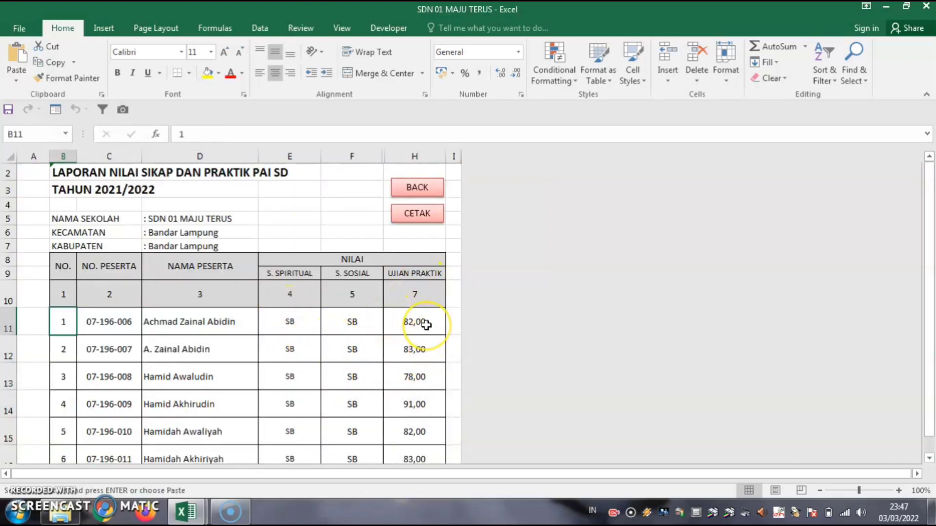
pyautogui.scroll(1, 426, 325)
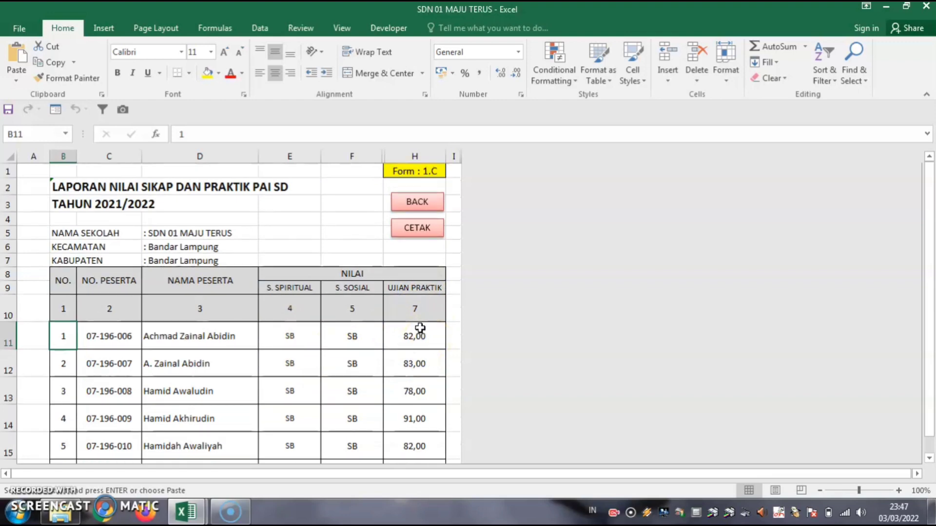
pyautogui.scroll(-13, 365, 331)
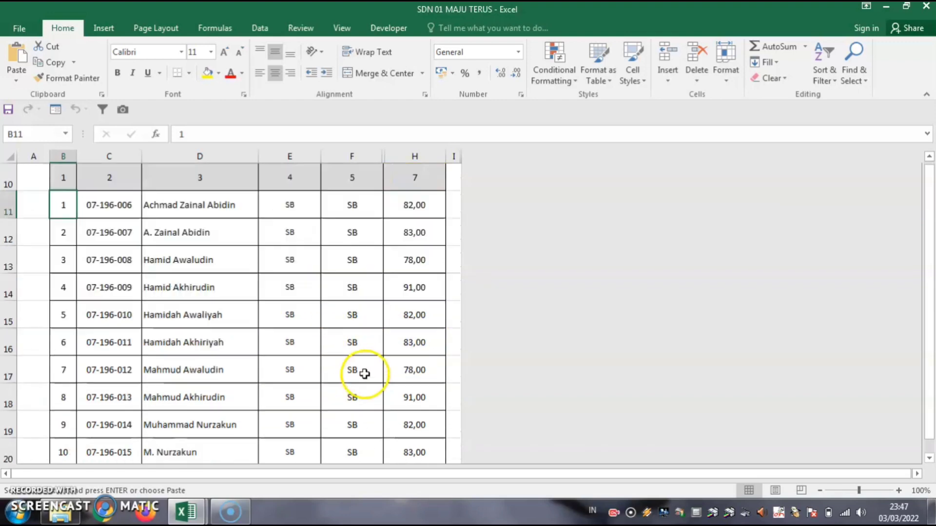
pyautogui.scroll(-5, 367, 381)
pyautogui.scroll(18, 368, 380)
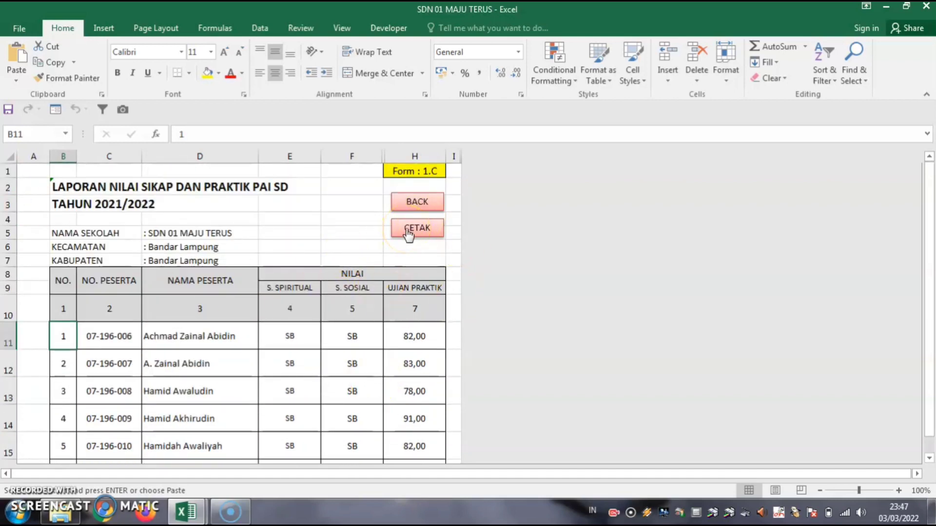
pyautogui.click(417, 202)
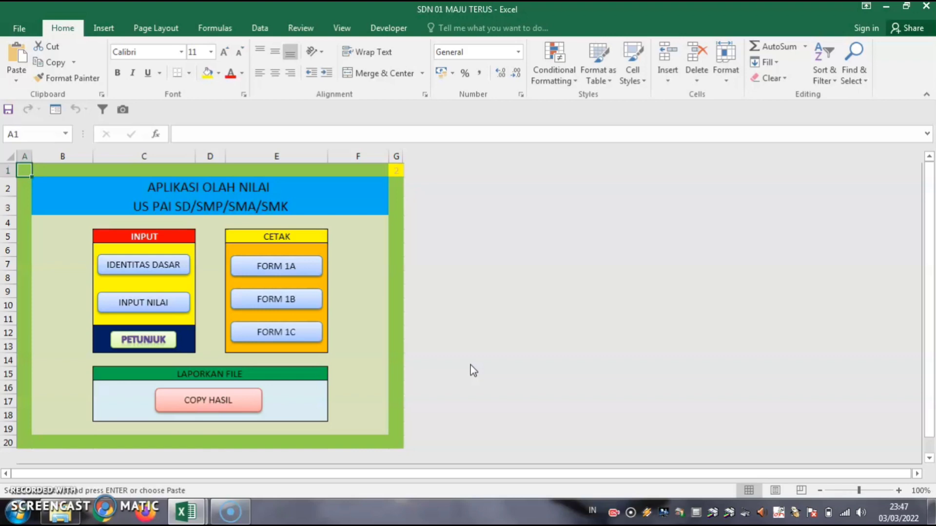
# Save SDN 01 MAJU TERUS as a macro-enabled workbook in LAPORAN US, replacing the existing file.
pyautogui.click(19, 28)
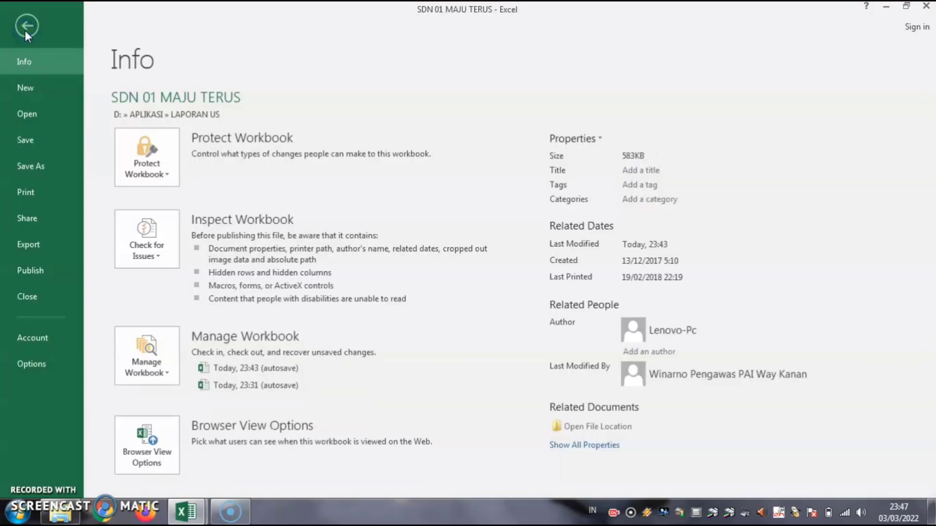
pyautogui.click(42, 166)
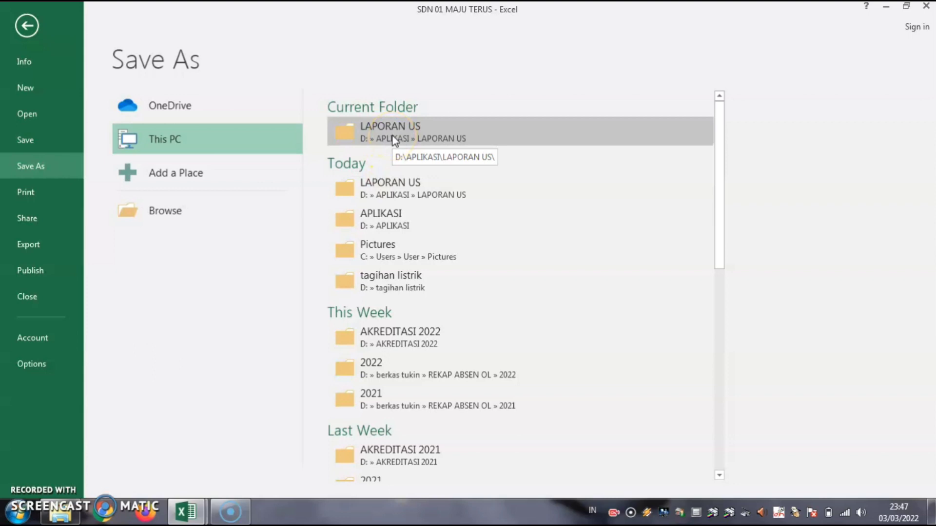
pyautogui.click(394, 140)
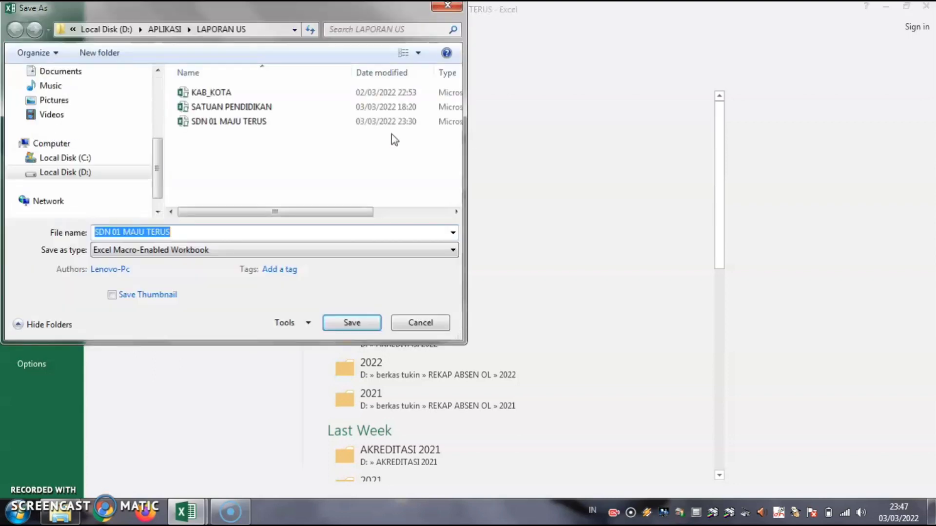
pyautogui.click(211, 234)
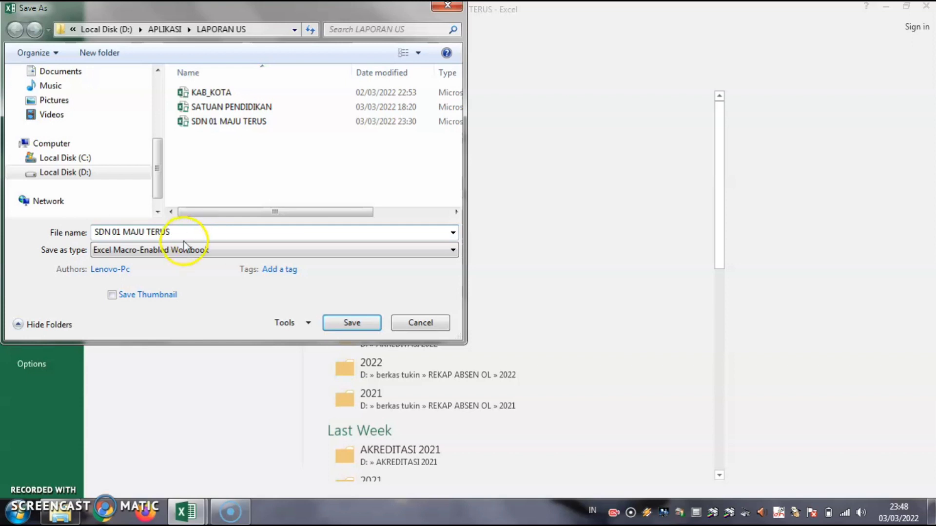
pyautogui.click(372, 326)
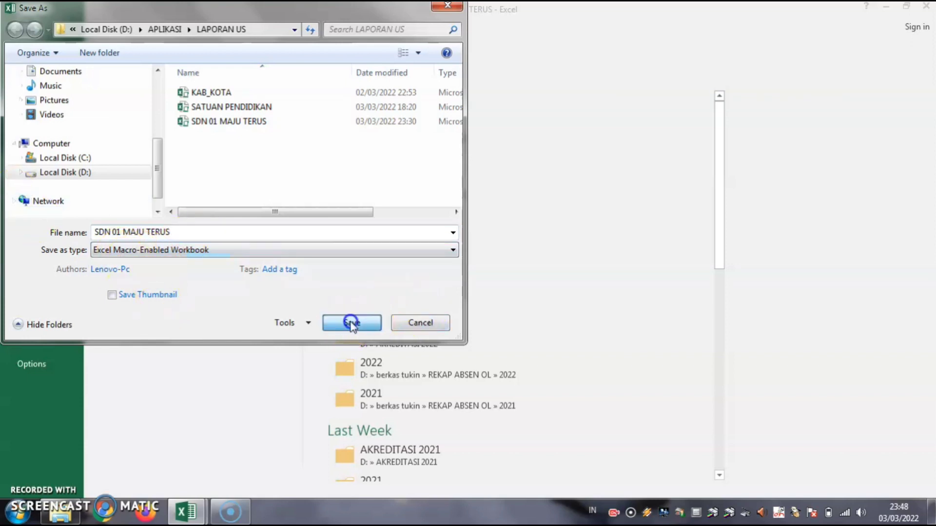
pyautogui.click(501, 256)
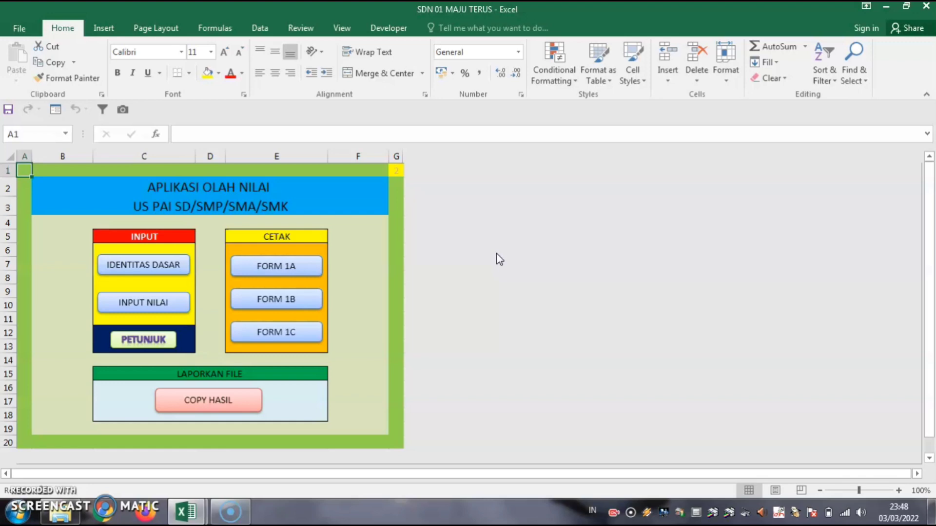
# Show the taskbar thumbnails for the open SDN 01 MAJU TERUS and KAB_KOTA workbooks.
pyautogui.click(186, 512)
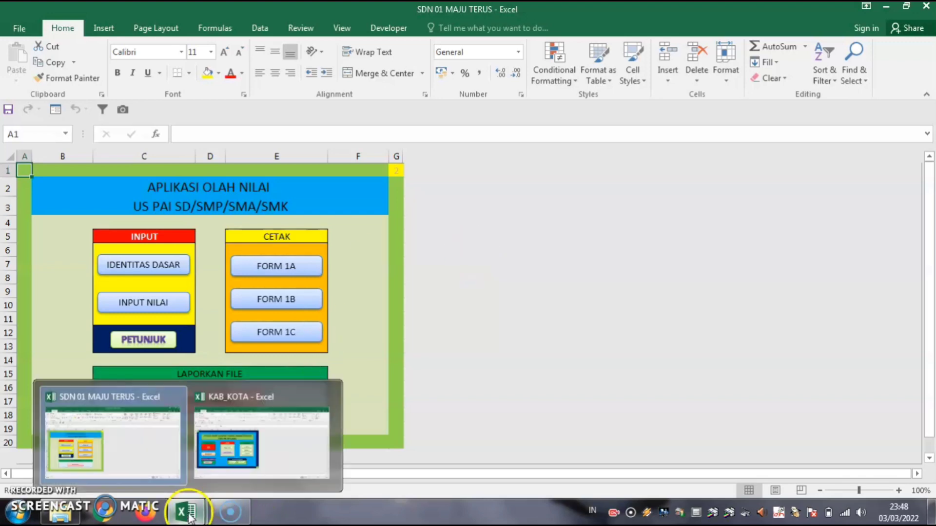
# Bring the KAB_KOTA workbook forward, set JENJANG to SD, and open its File Info page.
pyautogui.click(236, 445)
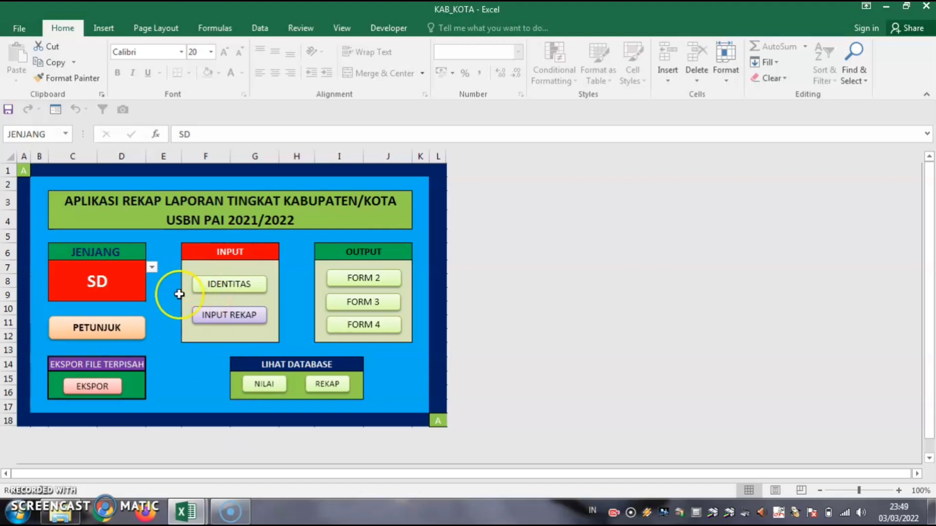
pyautogui.click(152, 267)
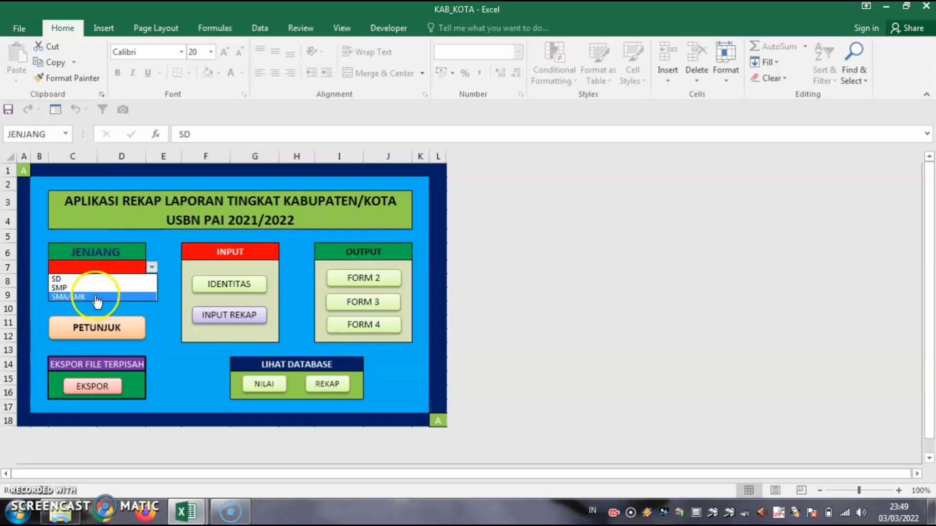
pyautogui.click(512, 366)
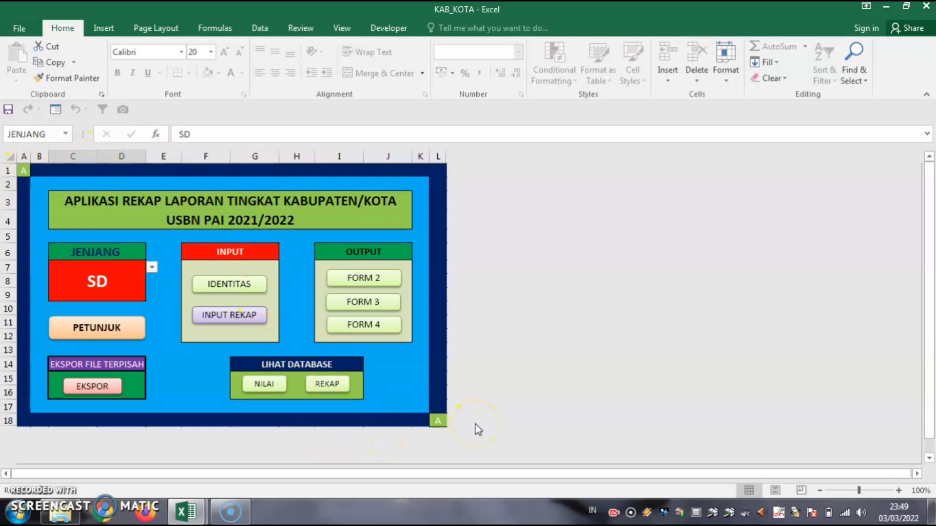
pyautogui.click(17, 30)
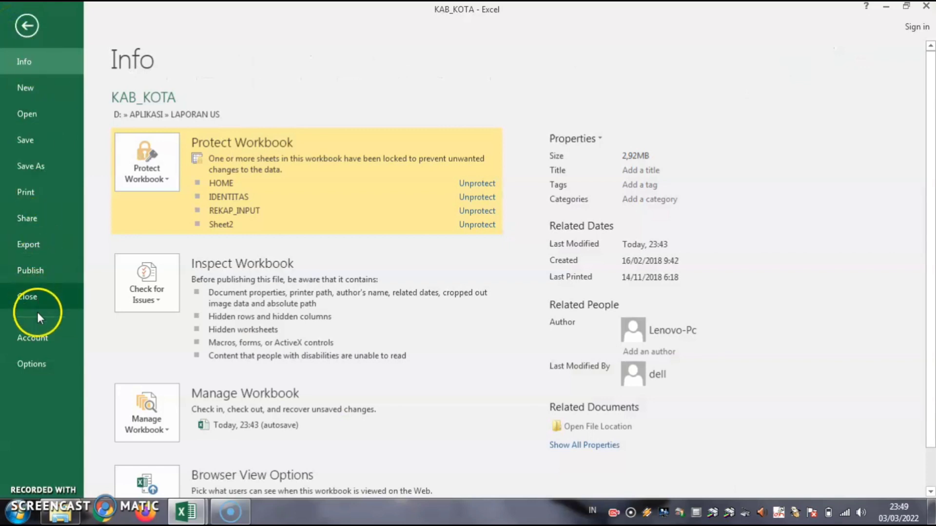
# Save the KAB_KOTA recap as a macro-enabled copy named 'sd' in LAPORAN US.
pyautogui.click(40, 169)
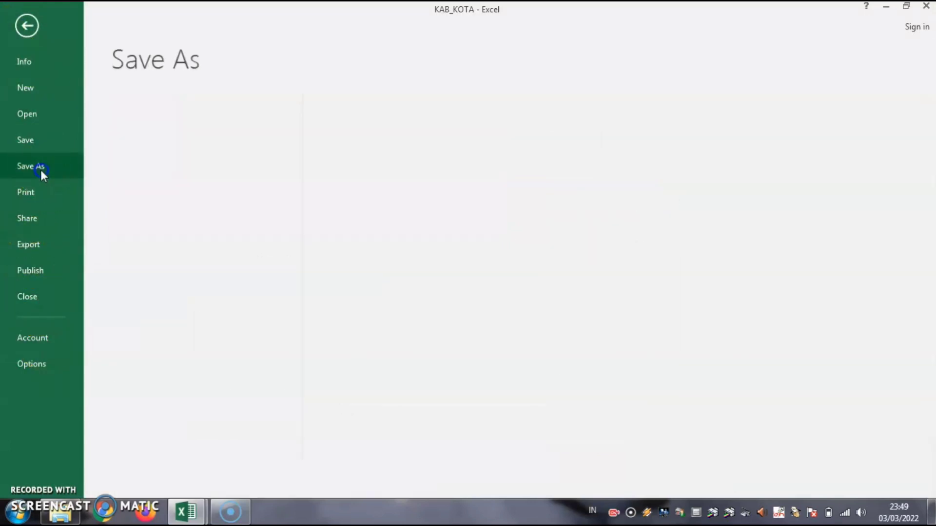
pyautogui.click(398, 134)
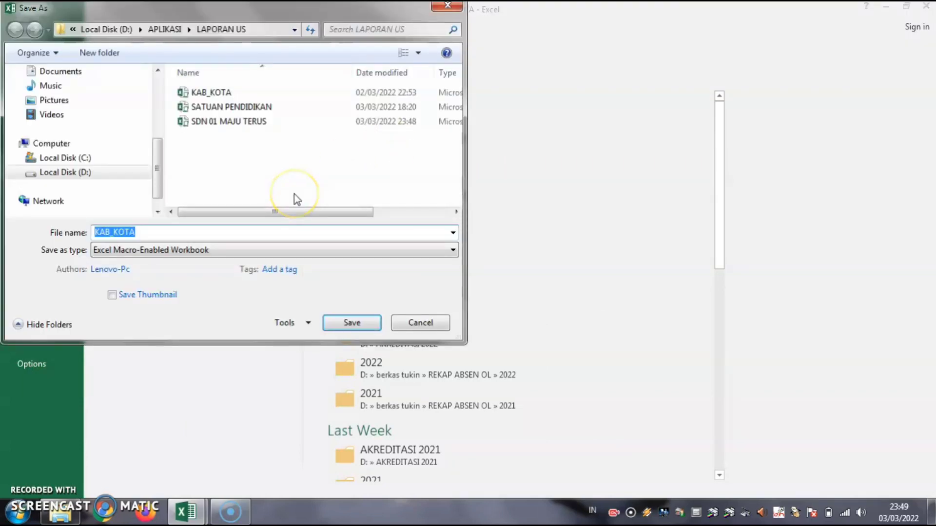
pyautogui.write('sd')
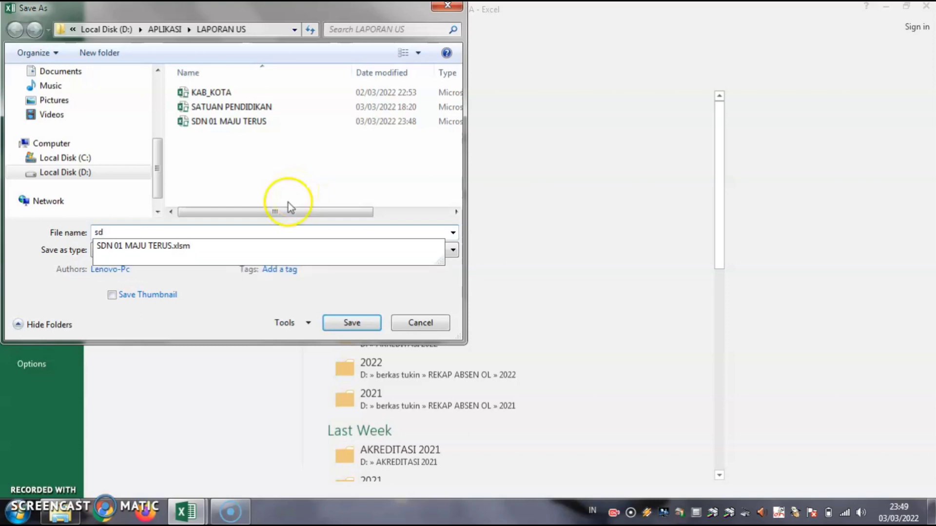
pyautogui.click(203, 321)
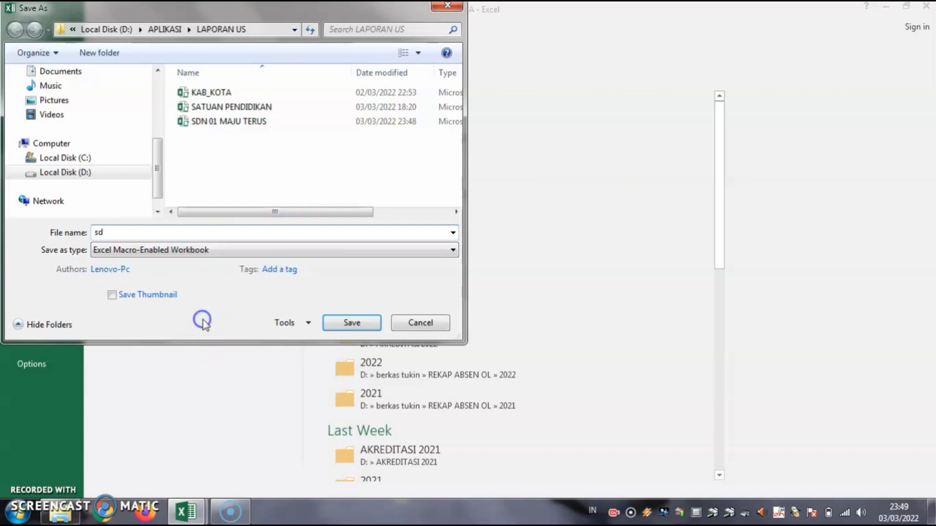
pyautogui.click(367, 326)
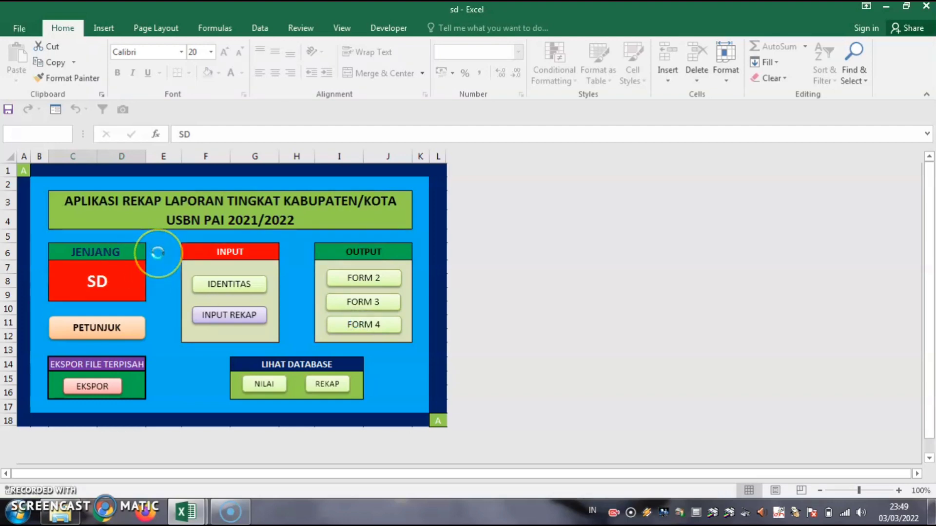
# Change the JENJANG level from SD to SMP and open the File Info page.
pyautogui.click(144, 263)
pyautogui.click(152, 267)
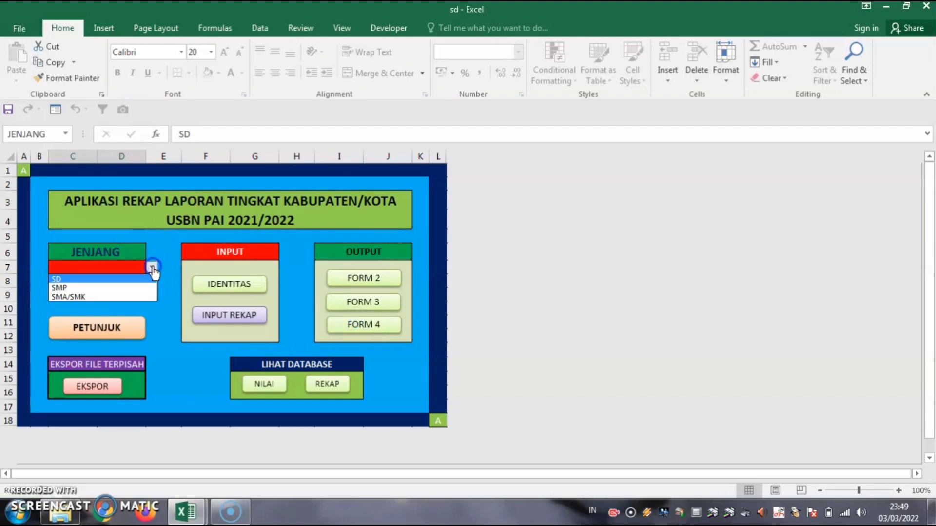
pyautogui.click(73, 281)
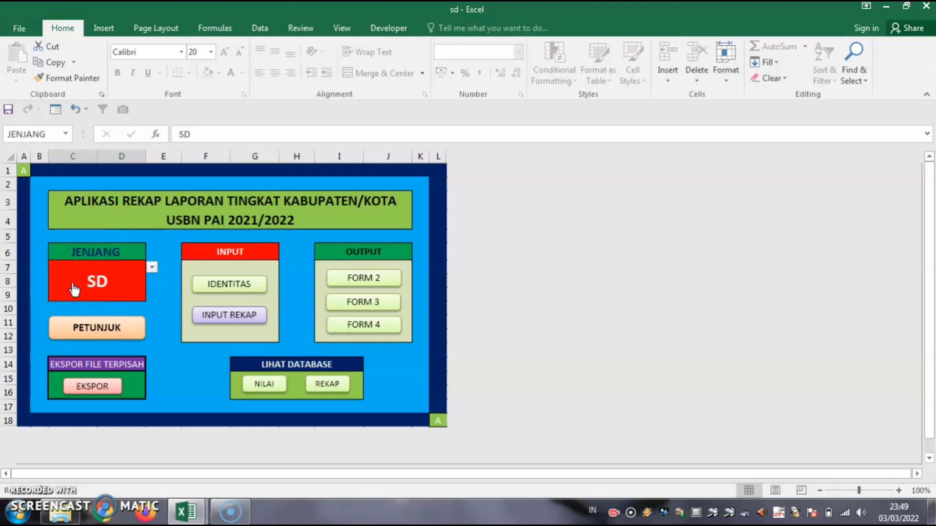
pyautogui.click(153, 267)
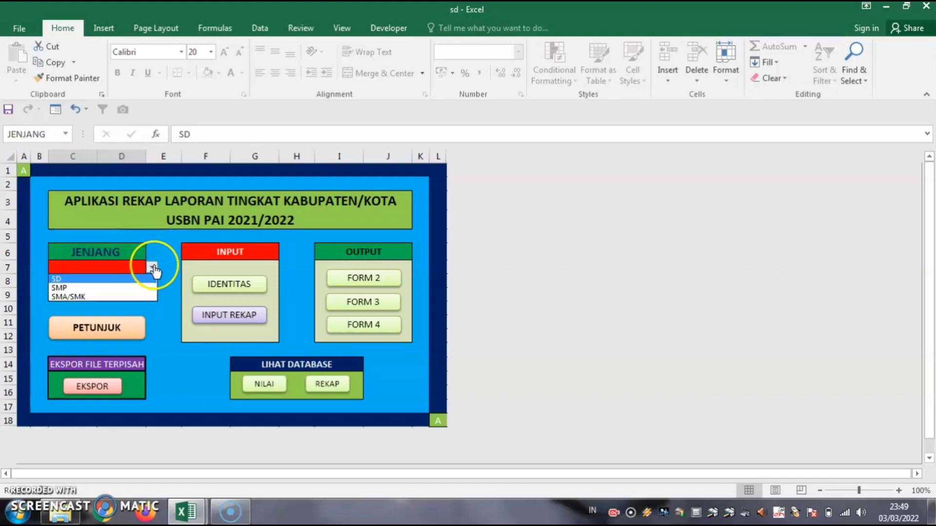
pyautogui.click(65, 287)
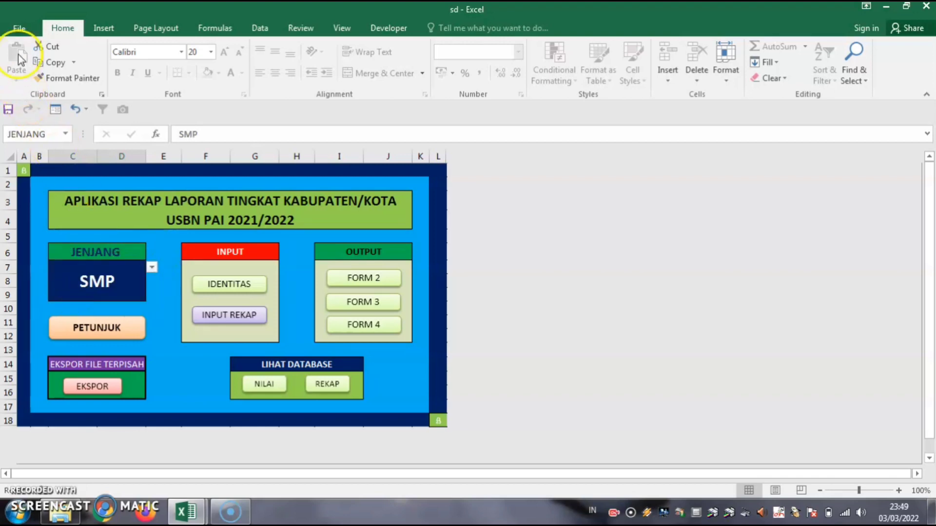
pyautogui.click(18, 28)
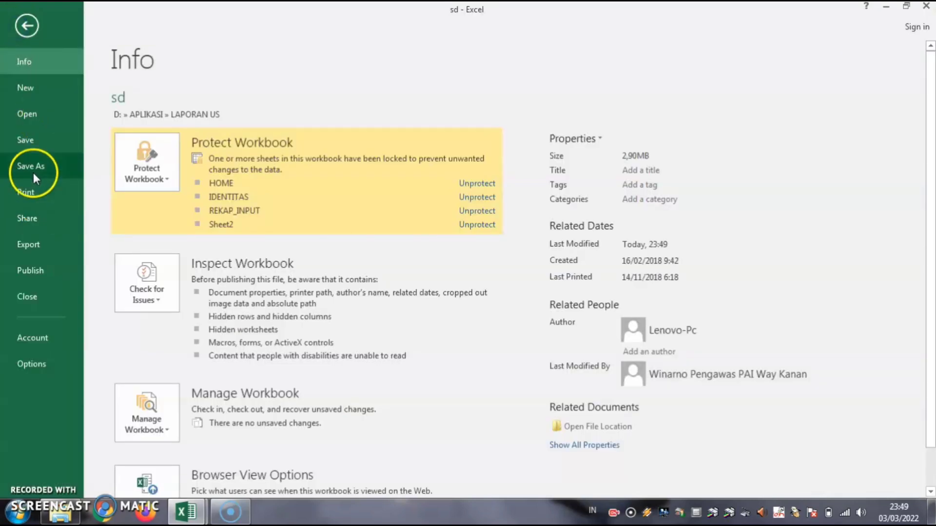